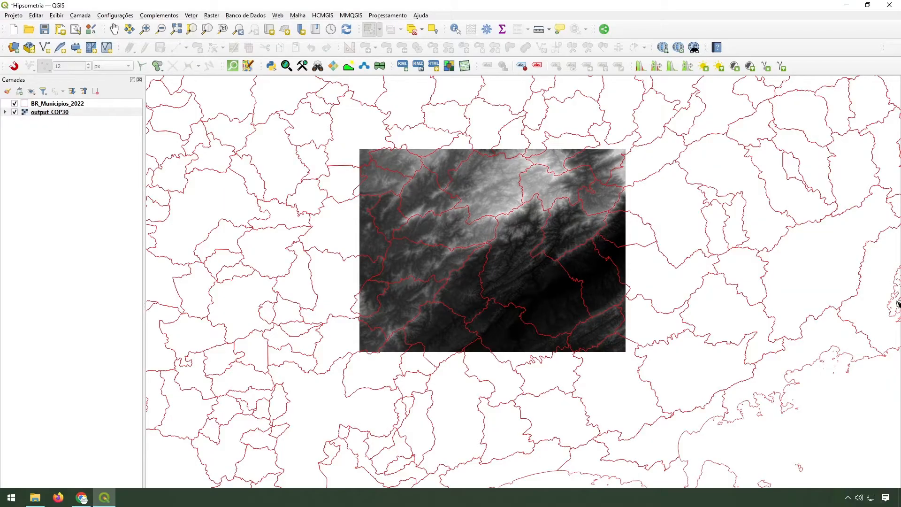
Compare the output_COP30 raster with the BR_Municipios_2022 boundaries by toggling each layer's visibility and checking the raster's value legend.
left_click(15, 112)
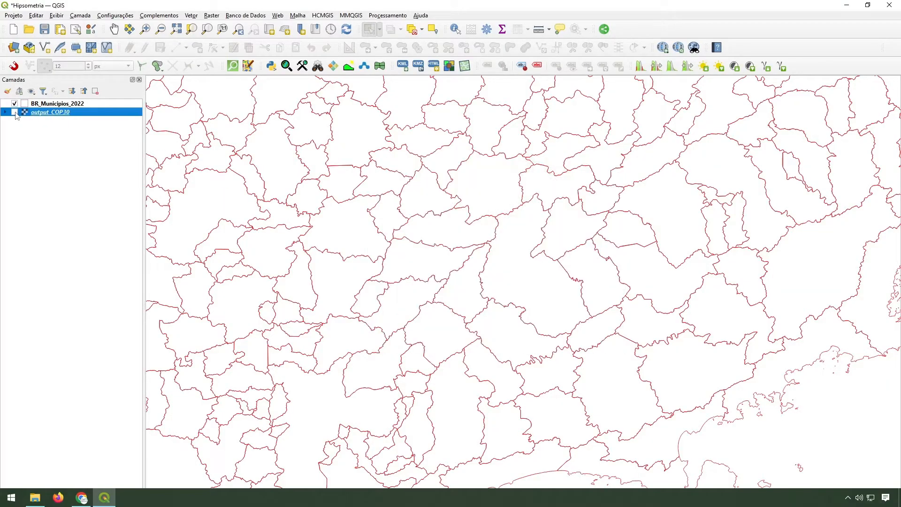
left_click(15, 113)
left_click(5, 112)
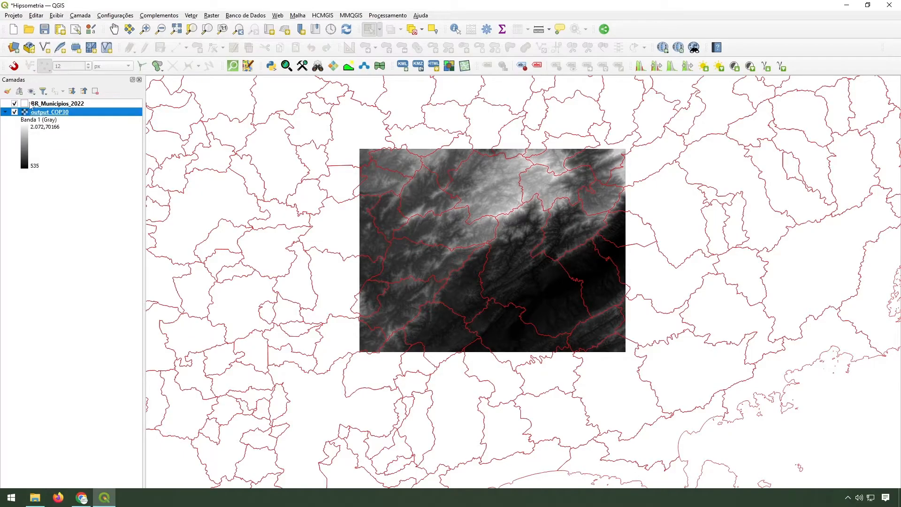
left_click(27, 106)
left_click(17, 103)
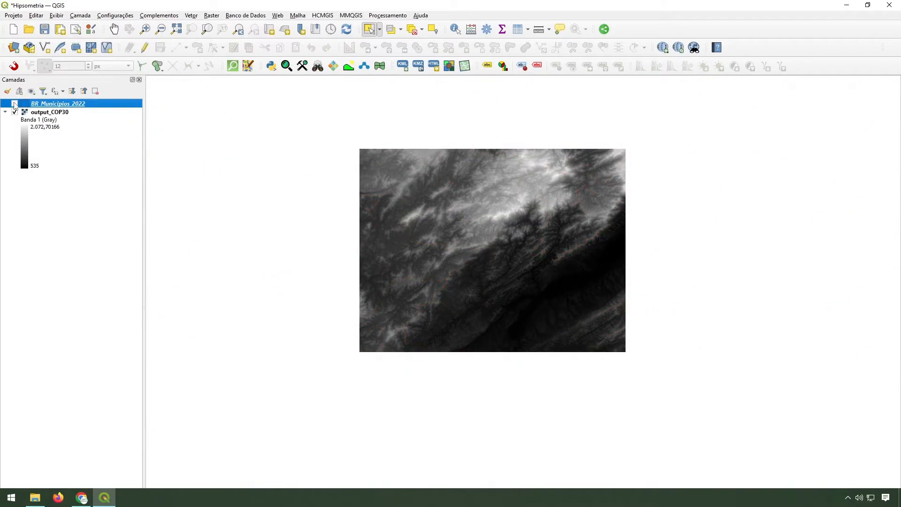
left_click(17, 103)
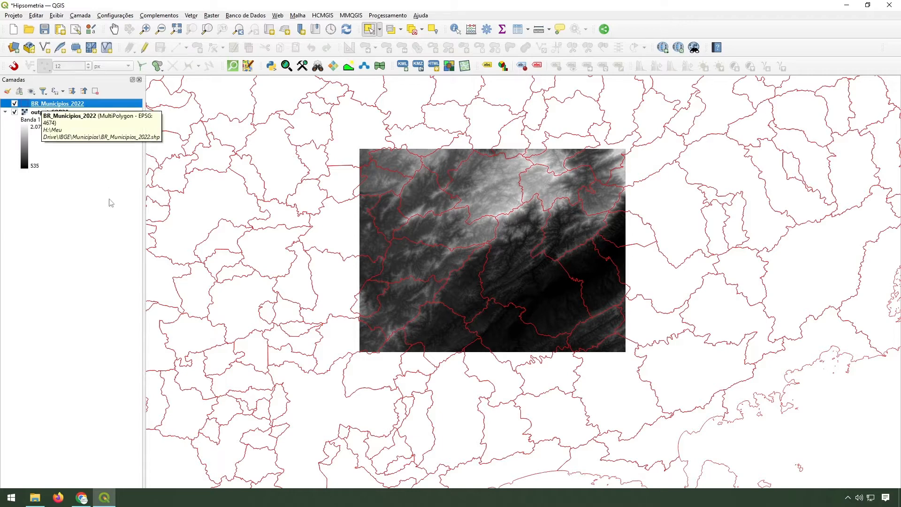
left_click(116, 239)
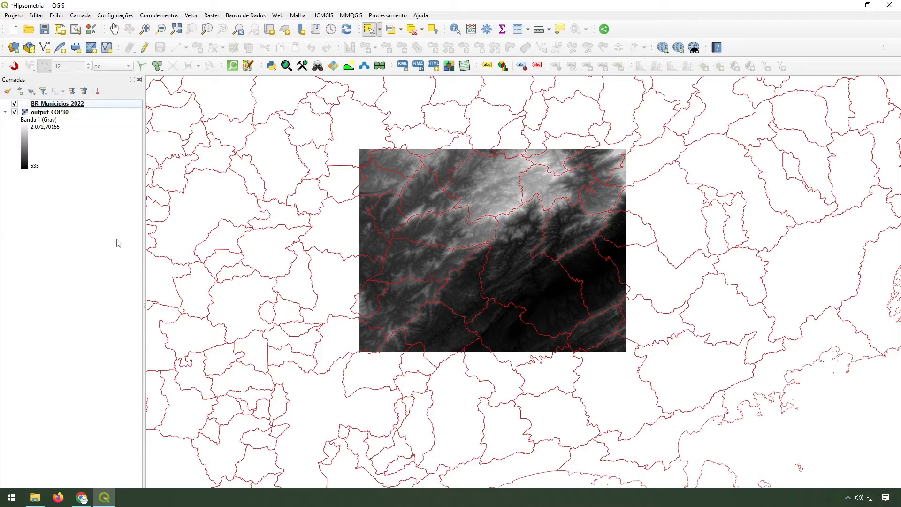
left_click(5, 111)
Select the large municipality polygon in BR_Municipios_2022 that covers the southeastern part of the elevation raster.
left_click_drag(505, 244, 460, 279)
scroll(531, 324, "up", 1)
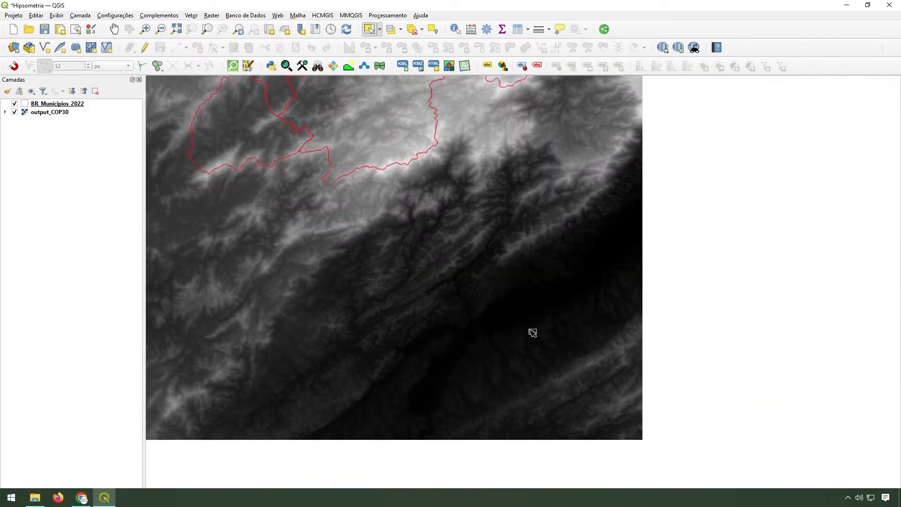
scroll(493, 357, "down", 1)
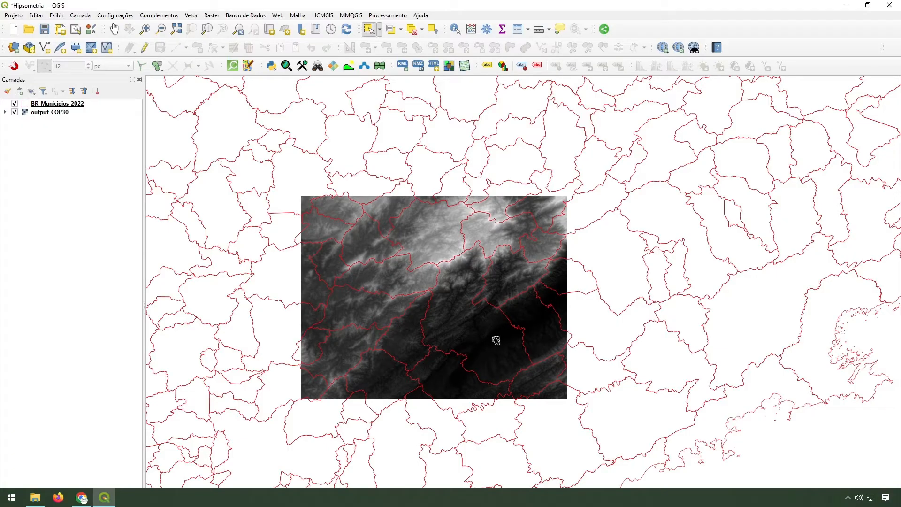
left_click_drag(502, 330, 503, 318)
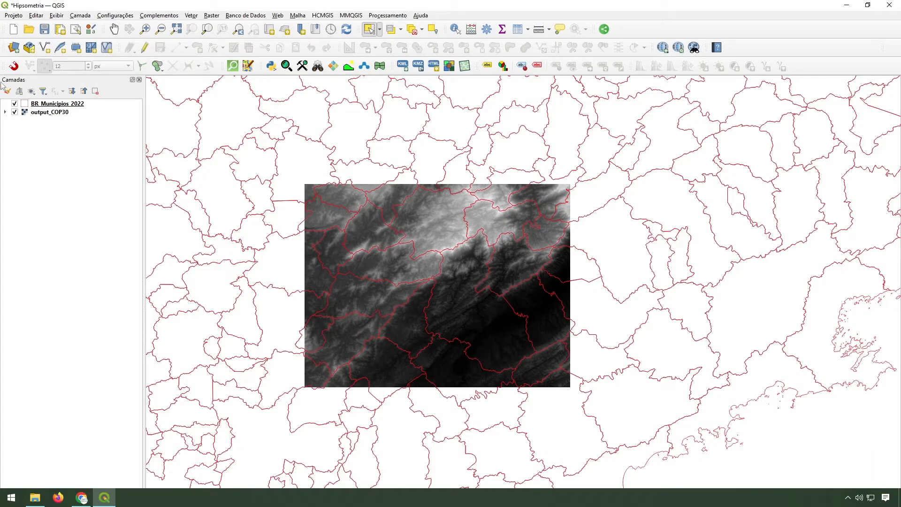
left_click(43, 104)
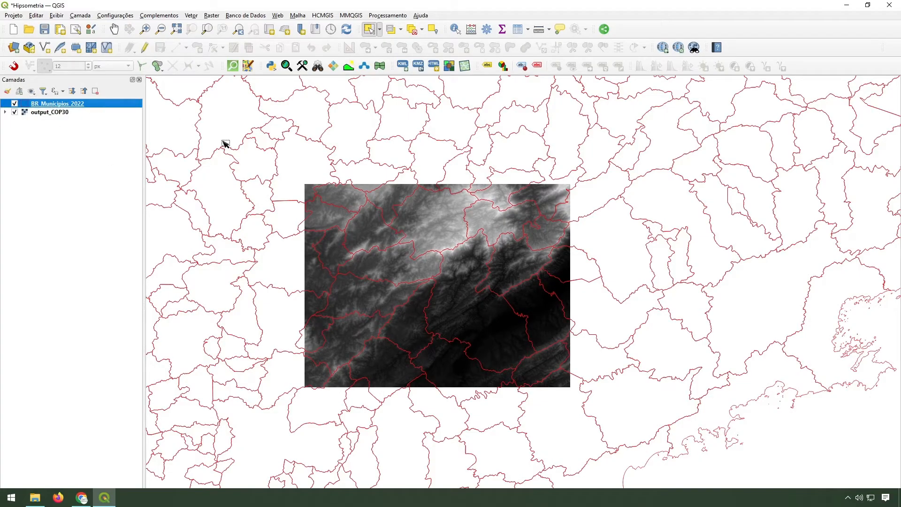
left_click(488, 332)
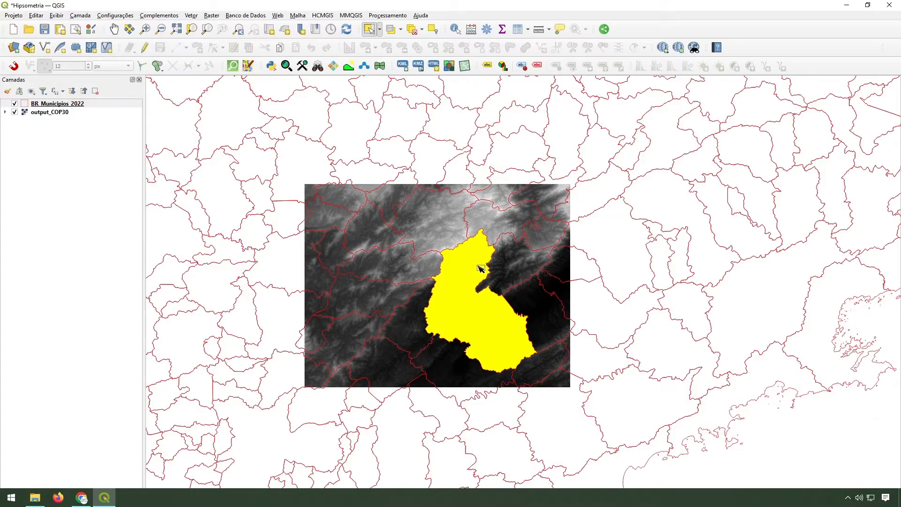
Set up a clip raster by mask layer operation on output_COP30, using only the selected features of BR_Municipios_2022 as the mask.
left_click(211, 16)
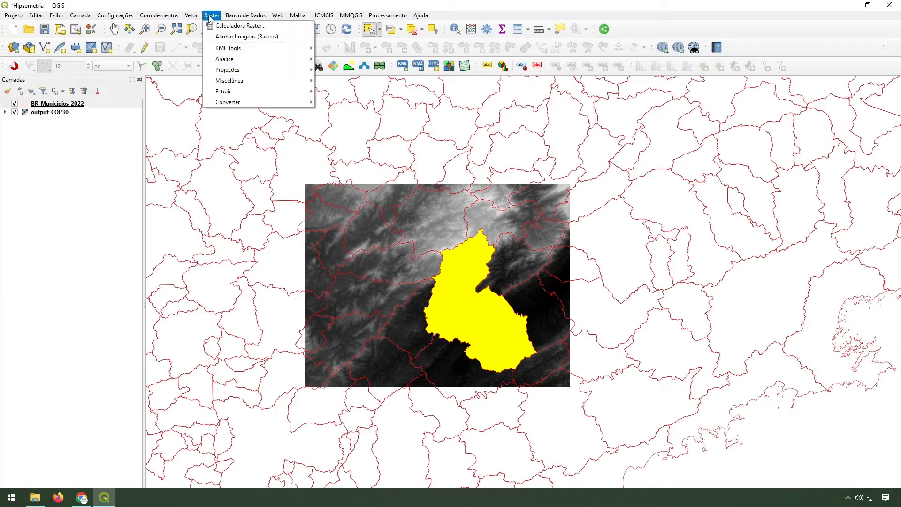
mouse_move(285, 92)
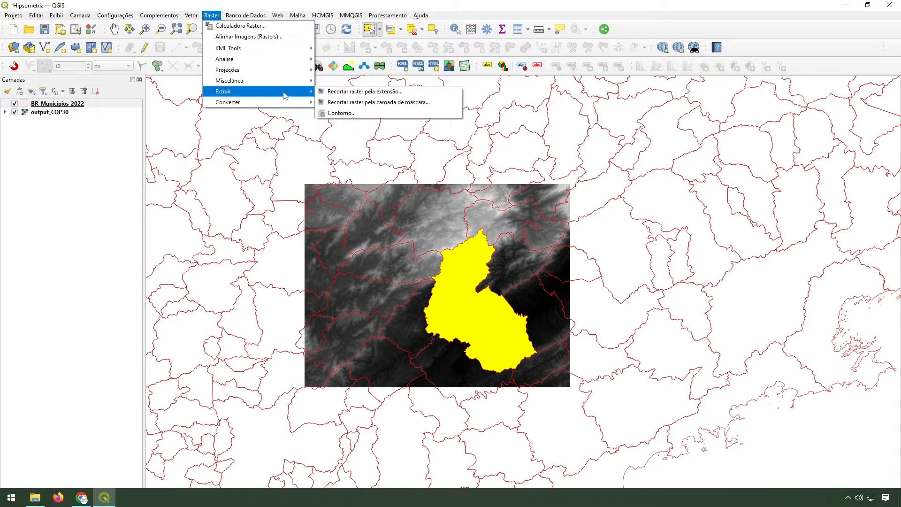
left_click(382, 106)
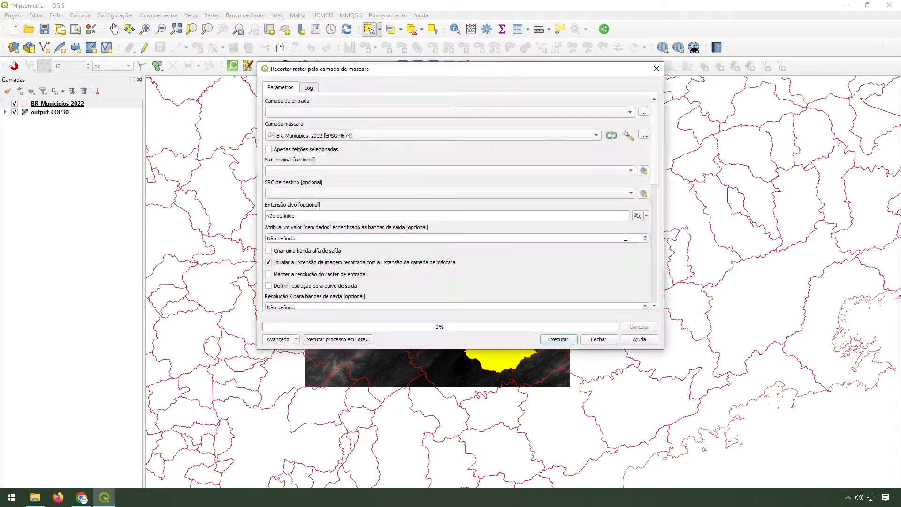
left_click(301, 113)
left_click(302, 112)
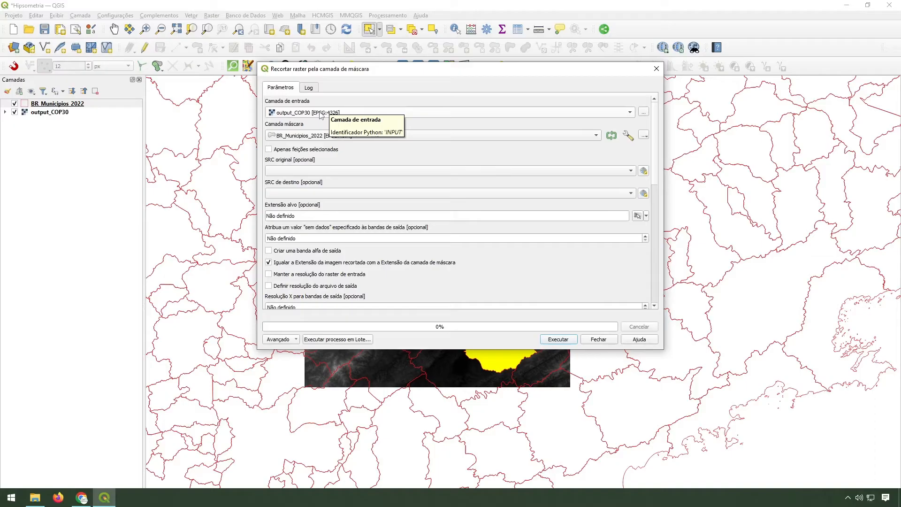
left_click(330, 137)
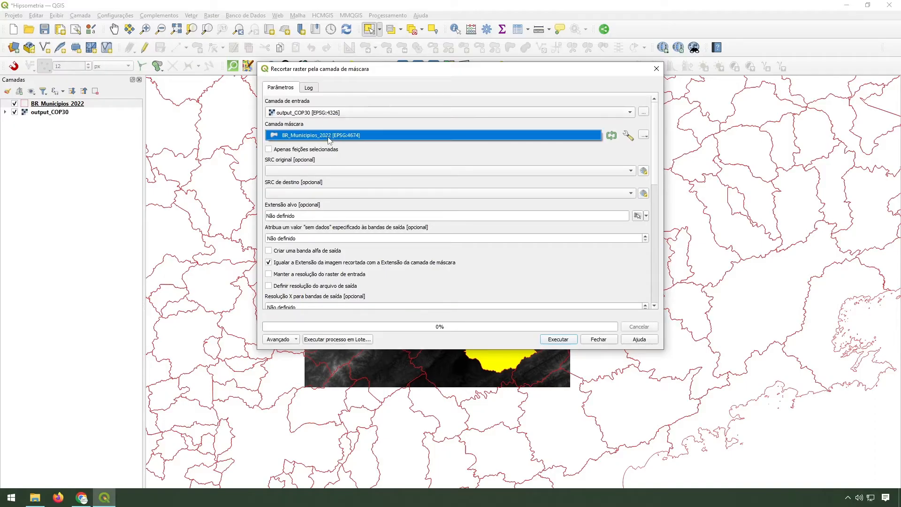
left_click(330, 137)
left_click(313, 150)
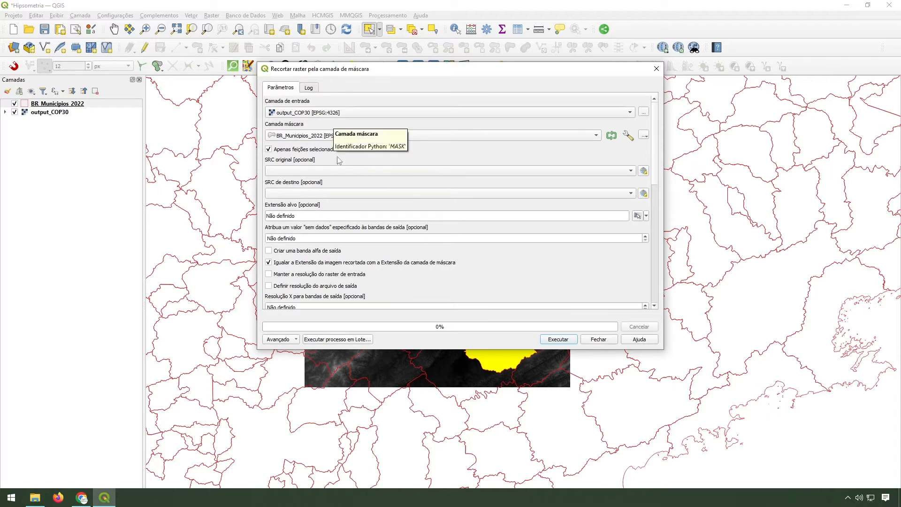
Set the source CRS to the project's EPSG:4326 - WGS 84 and the target CRS to EPSG:31983 - SIRGAS 2000 / UTM zone 23S.
left_click(305, 171)
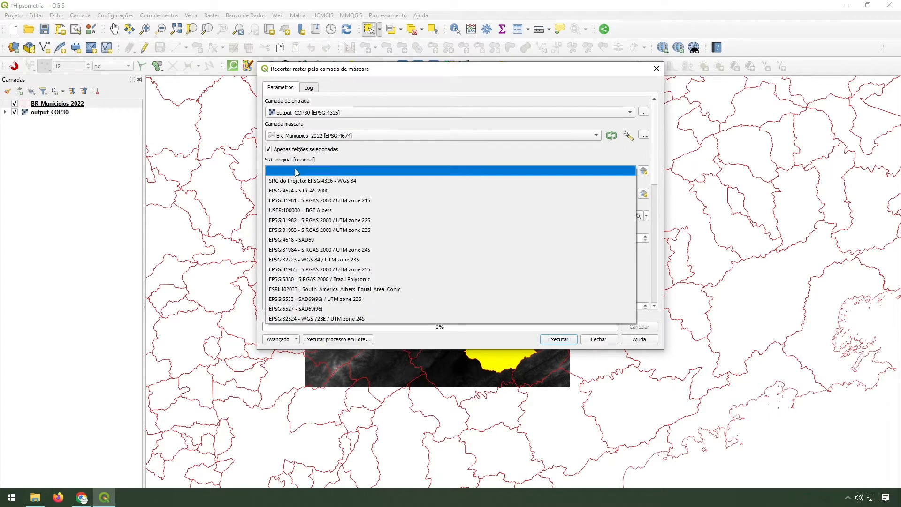
left_click(350, 181)
left_click(367, 193)
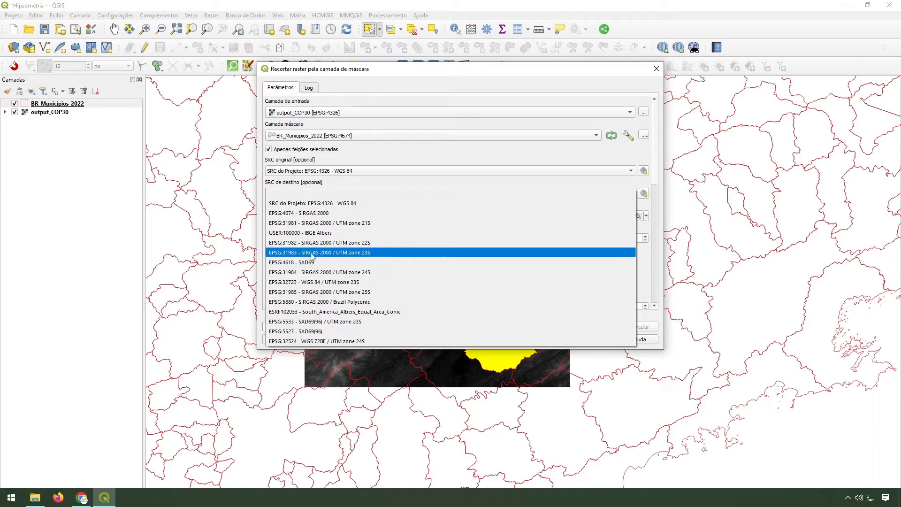
left_click(400, 253)
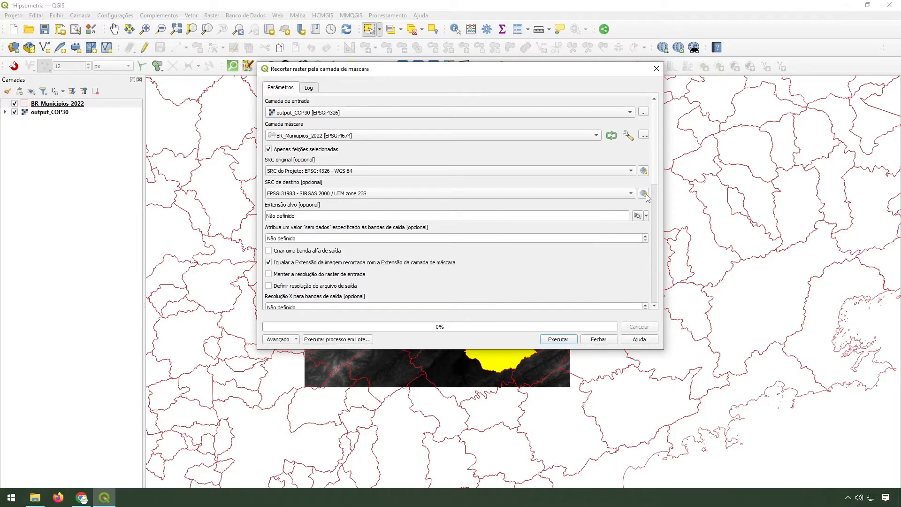
left_click(357, 195)
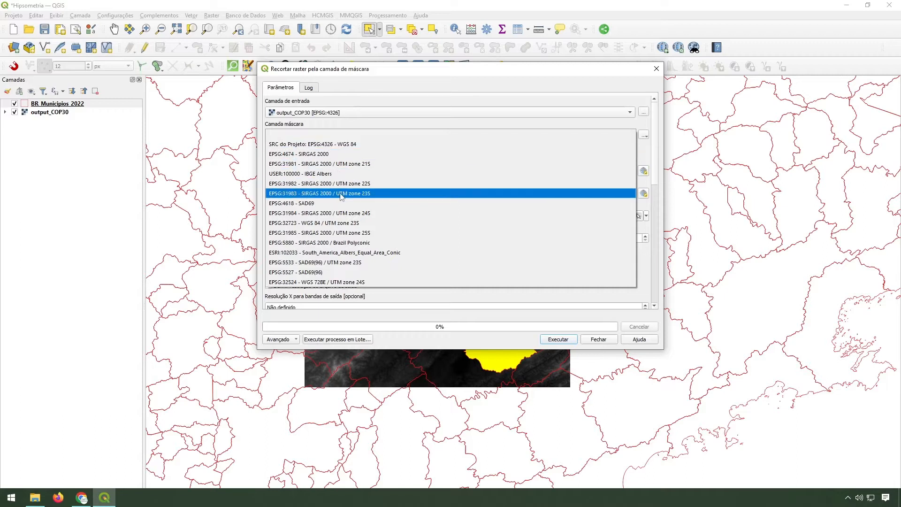
left_click(649, 186)
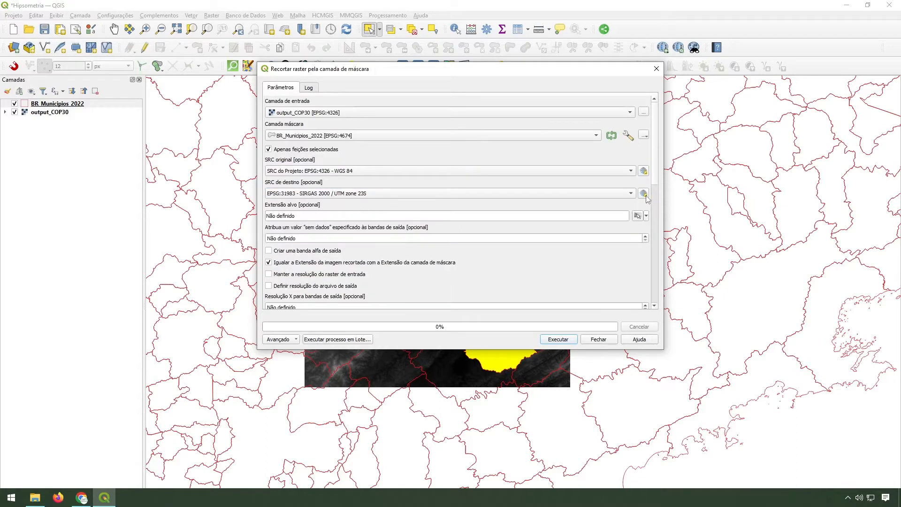
Filter the predefined coordinate systems by "23 s" and choose SIRGAS 2000 / UTM zone 23S (EPSG:31983) as the target CRS.
left_click(644, 194)
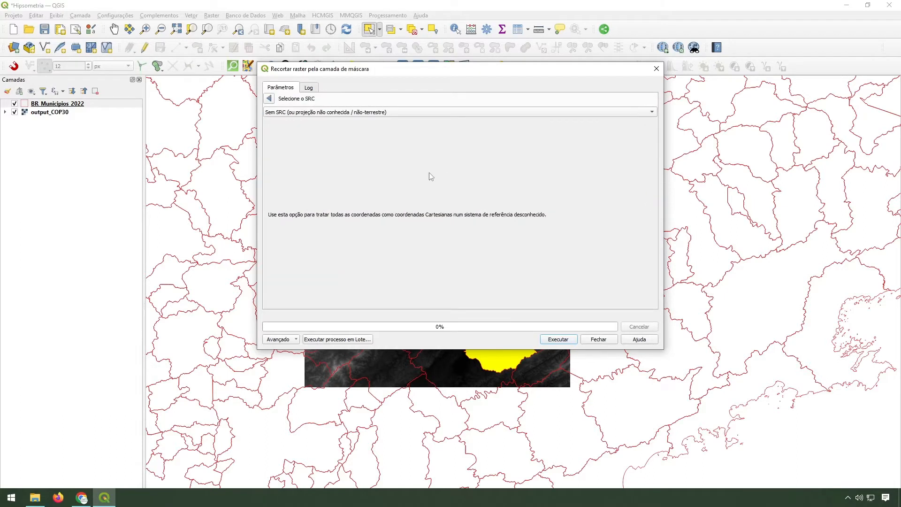
left_click(296, 114)
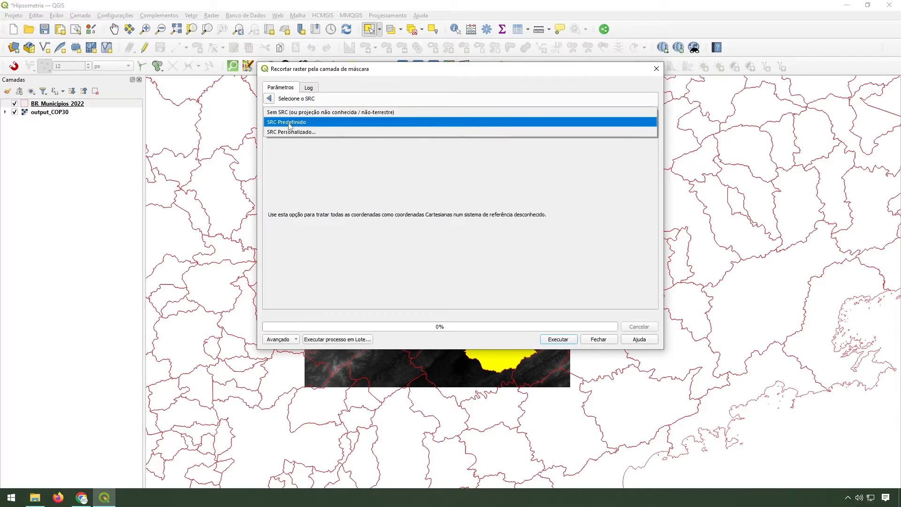
left_click(293, 122)
left_click(317, 124)
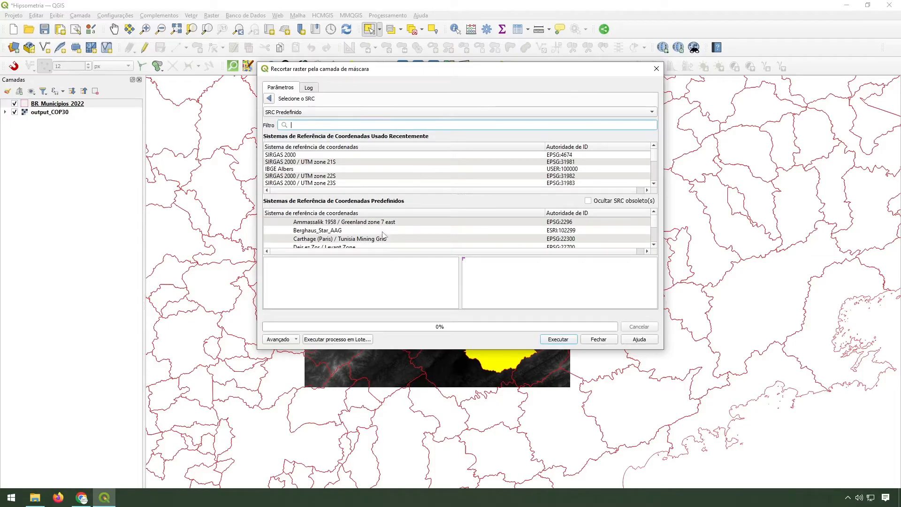
type("23 ")
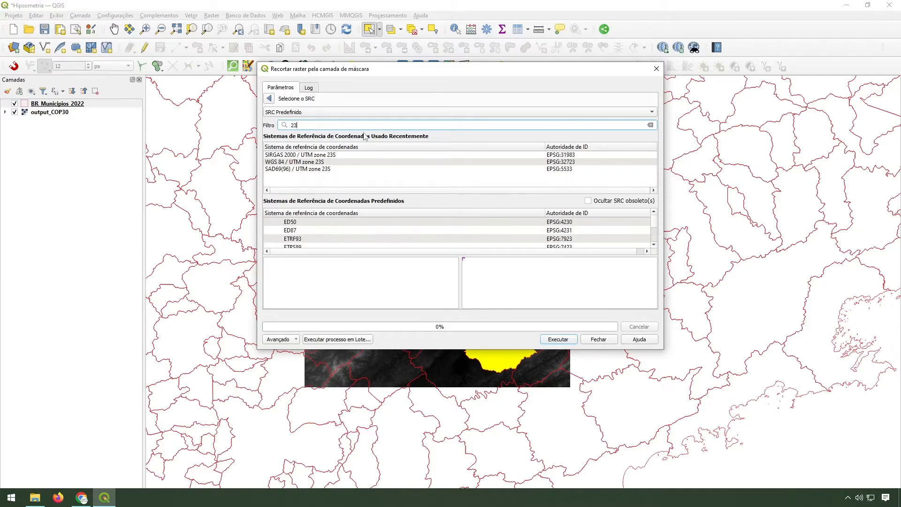
type("s")
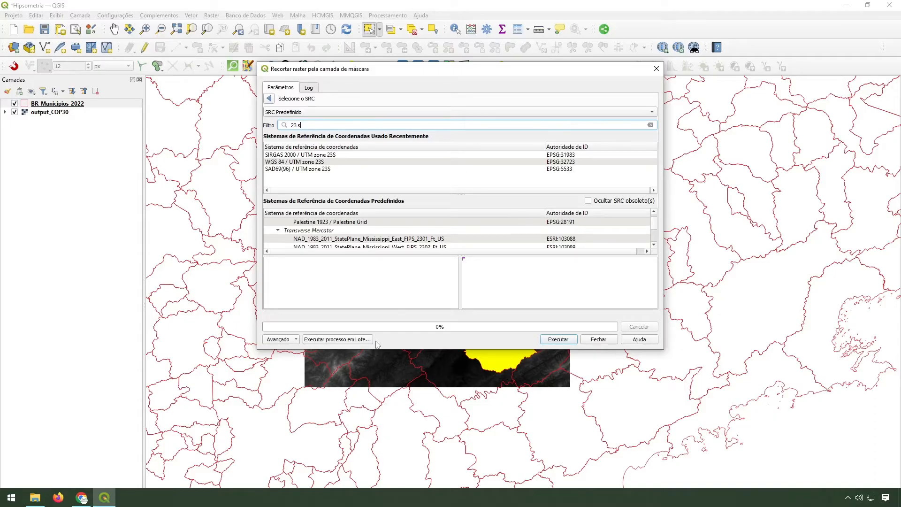
left_click_drag(376, 349, 378, 436)
scroll(391, 298, "down", 5)
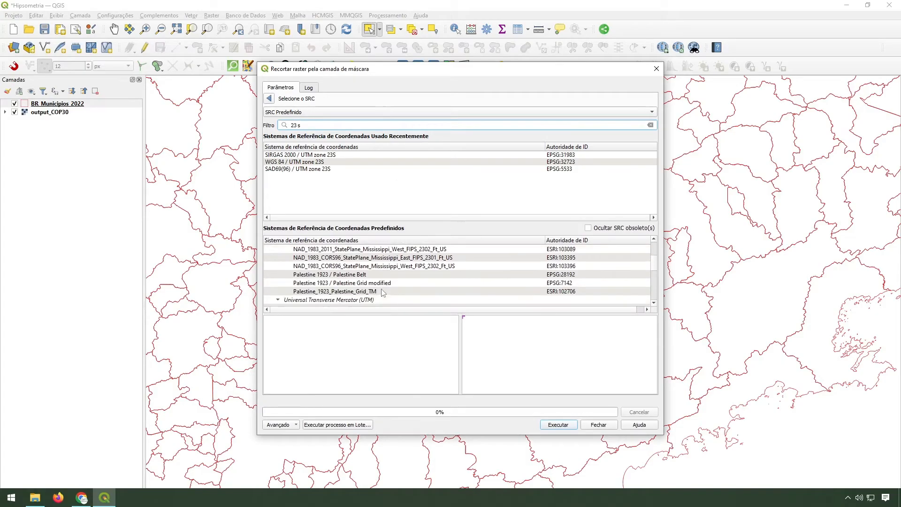
scroll(357, 256, "down", 2)
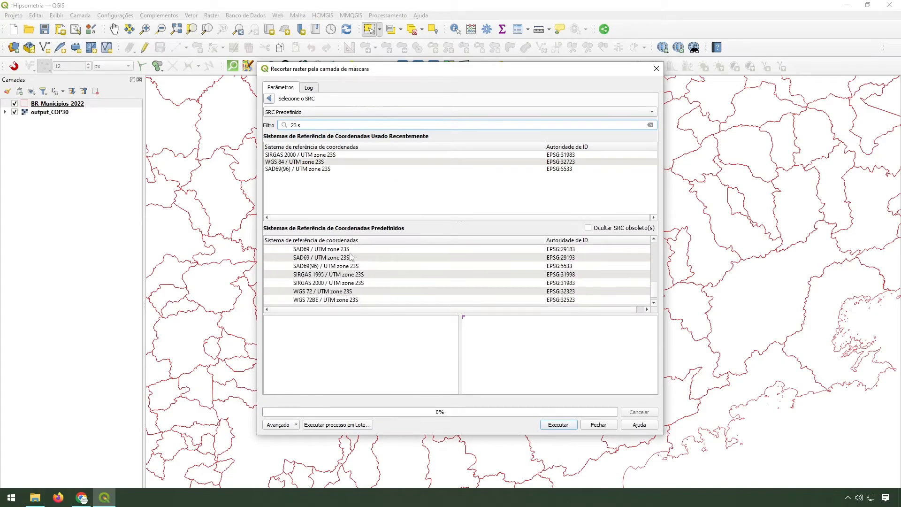
left_click(323, 276)
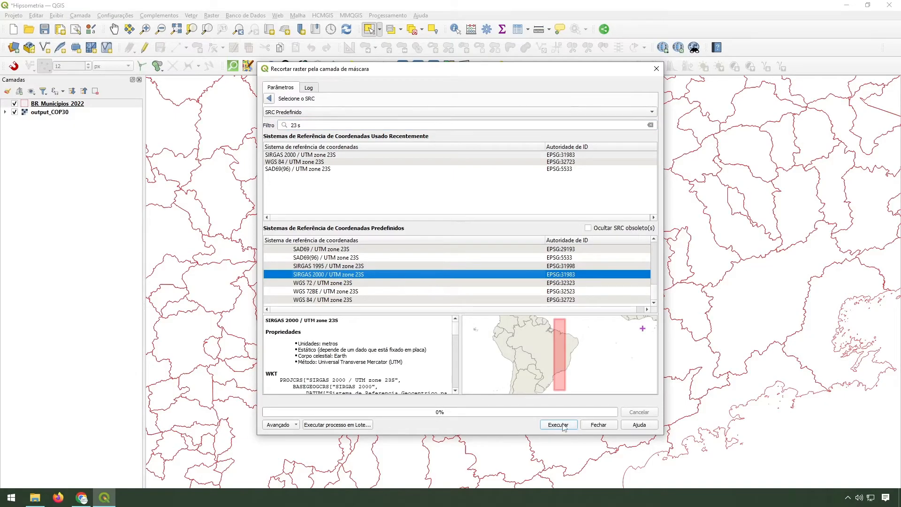
left_click(270, 99)
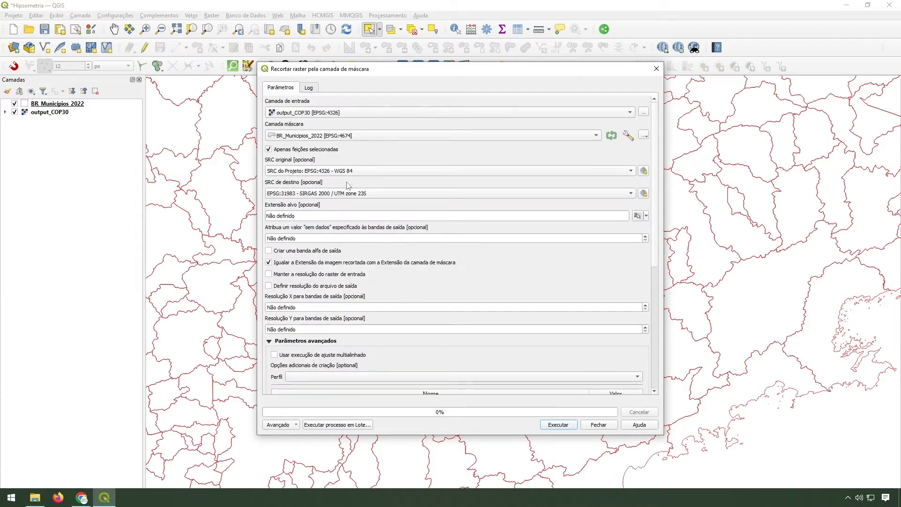
Calculate the target extent from the output_COP30 layer and assign 0 as the no-data value for the output bands.
left_click(646, 216)
mouse_move(648, 229)
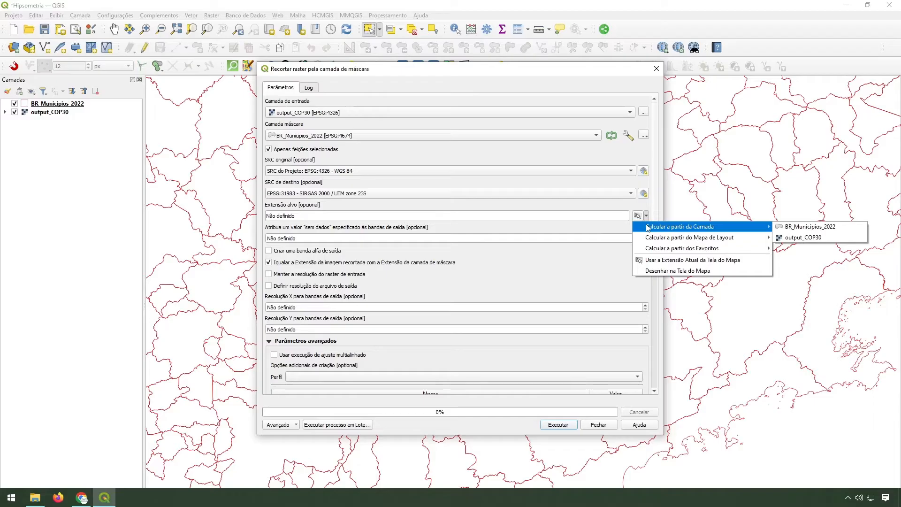
left_click(803, 238)
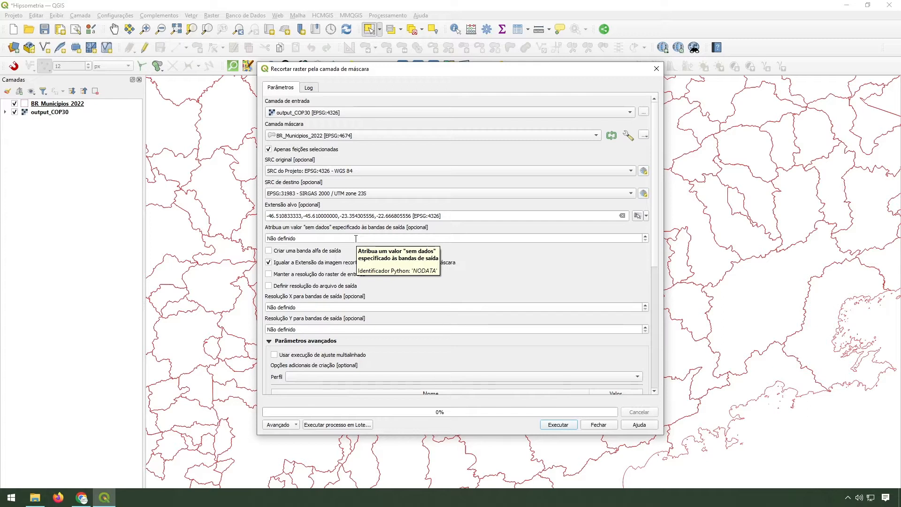
left_click(6, 112)
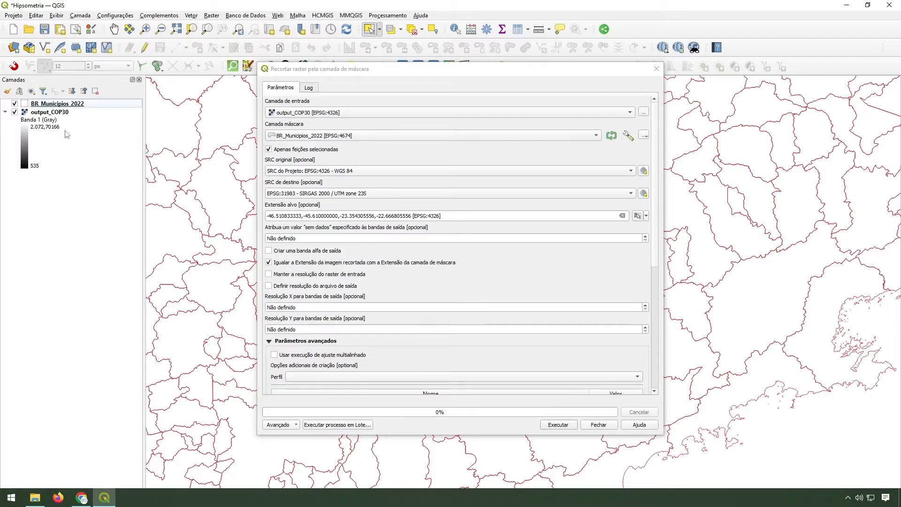
left_click(322, 239)
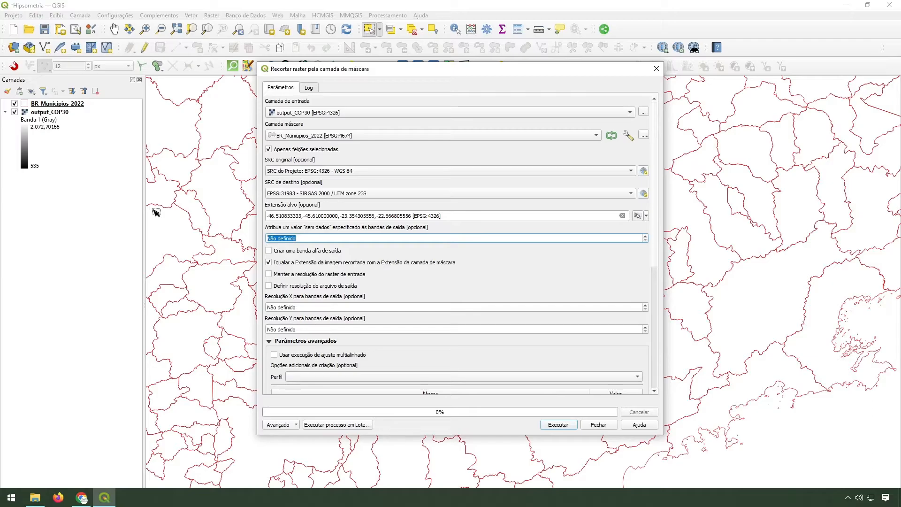
type("0")
left_click(440, 270)
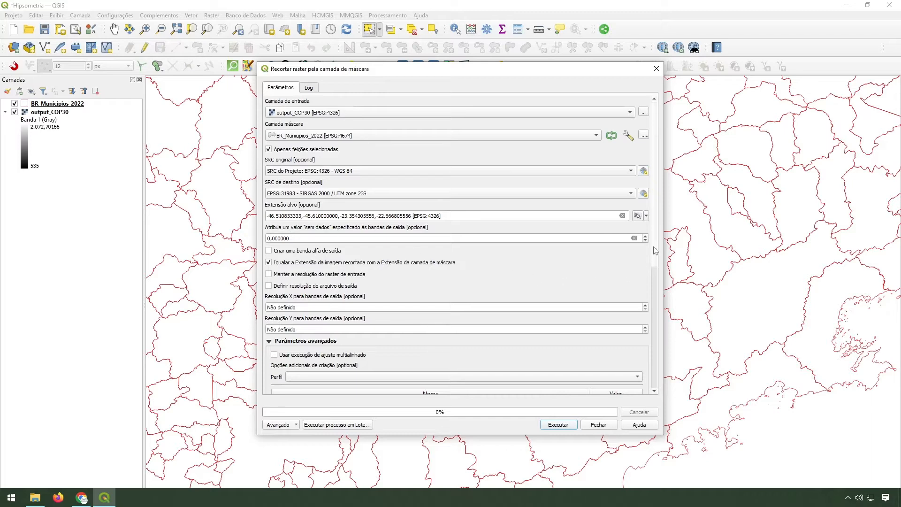
Set the clipped raster to save as the TIF file SJC_MDE_UTM in the EXERCICIOS/Mapa_hipsometrico folder.
scroll(655, 251, "down", 8)
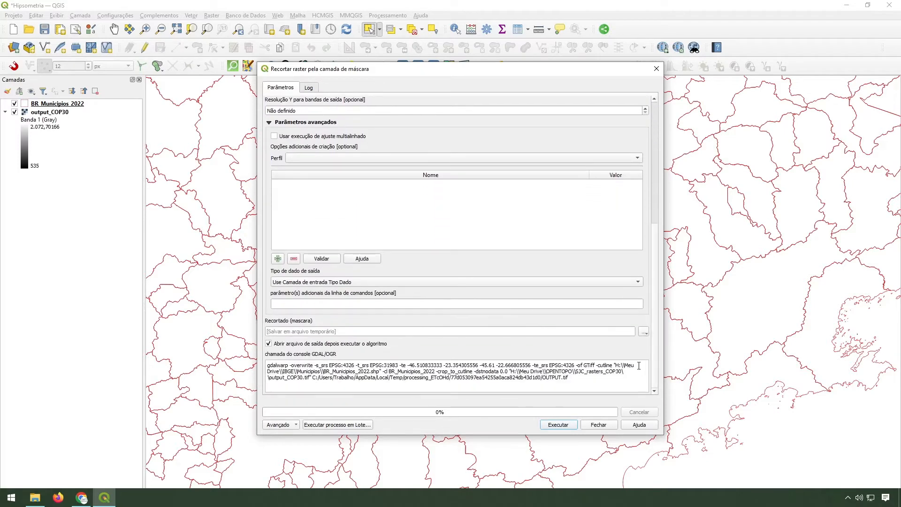
left_click(644, 332)
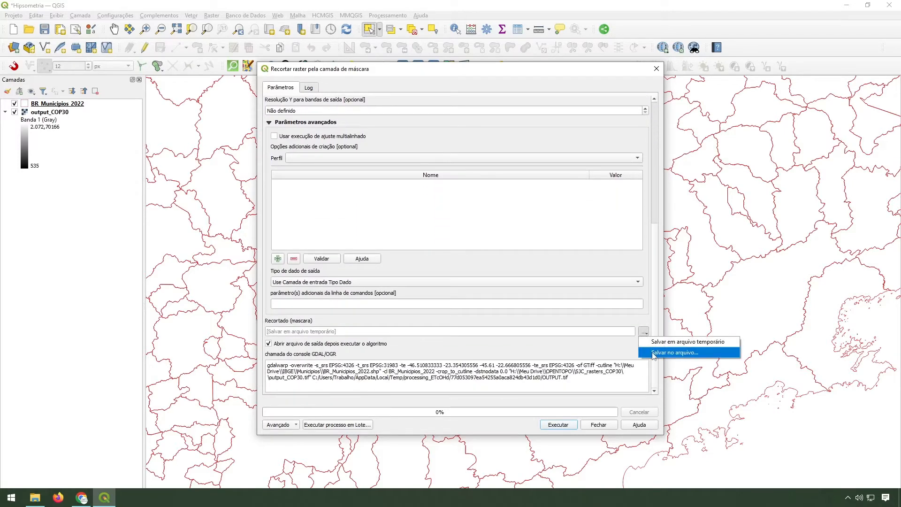
left_click(654, 353)
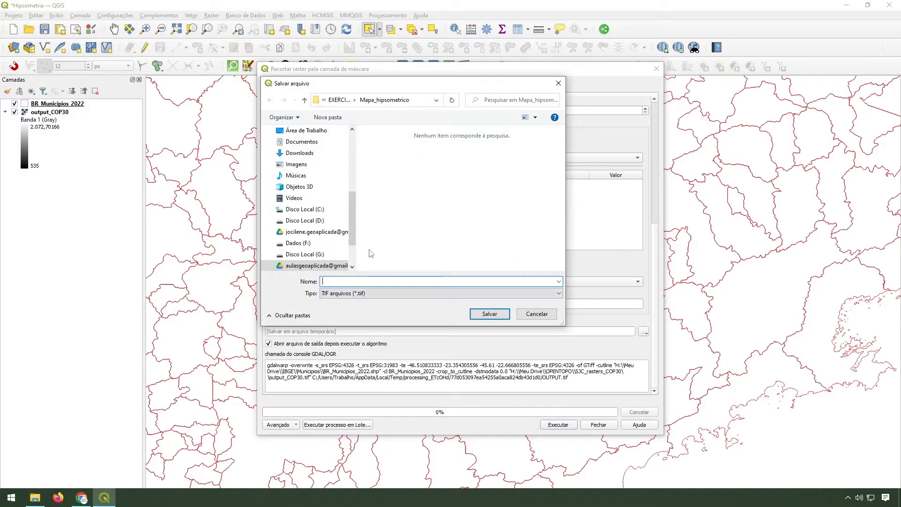
left_click(338, 100)
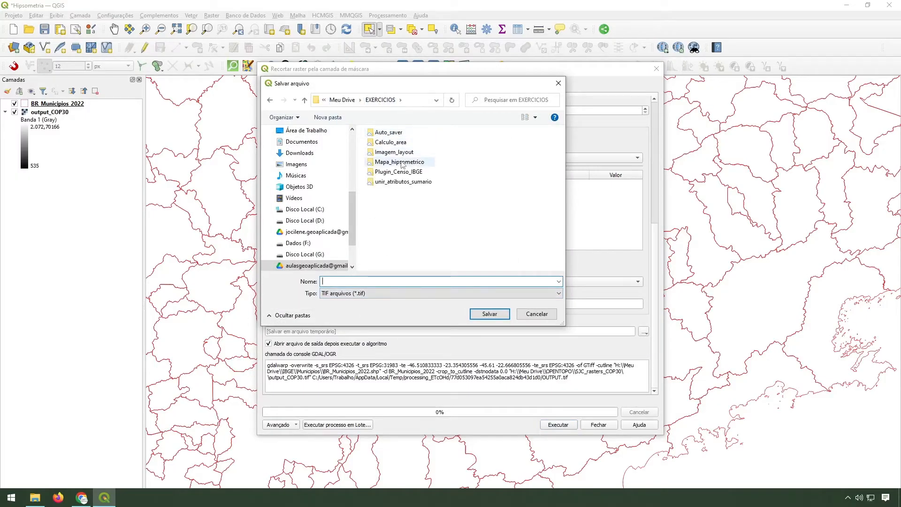
double_click(402, 162)
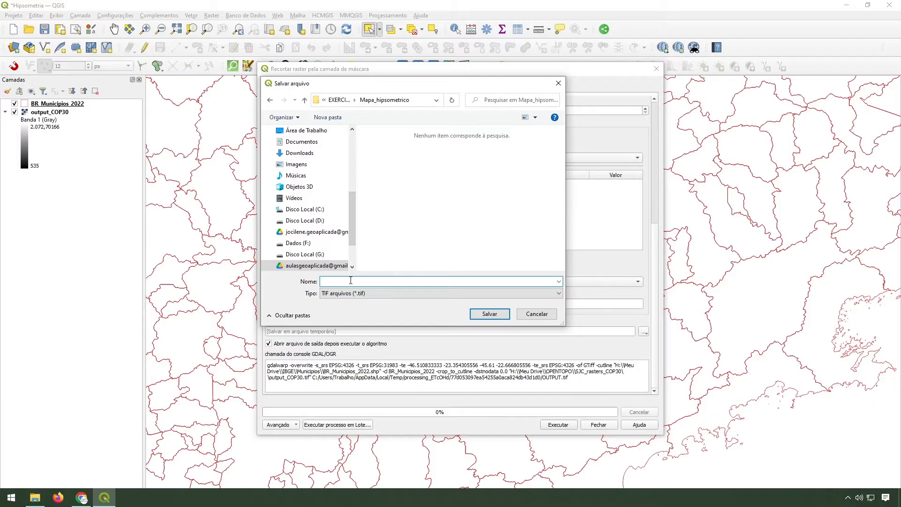
type("SJC_MDE_UTM")
key("Return")
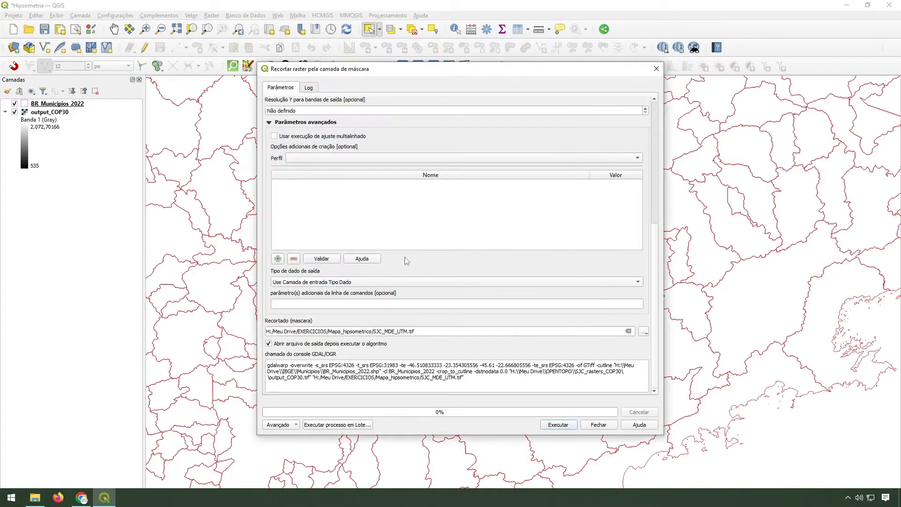
Run the clip and place the SJC_MDE_UTM layer below BR_Municipios_2022 in the layer order, with its legend collapsed.
left_click(558, 425)
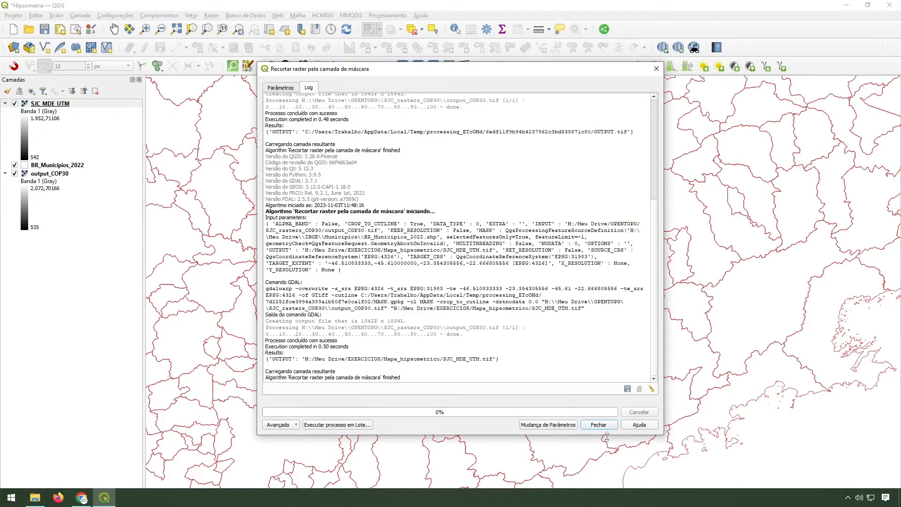
left_click(599, 425)
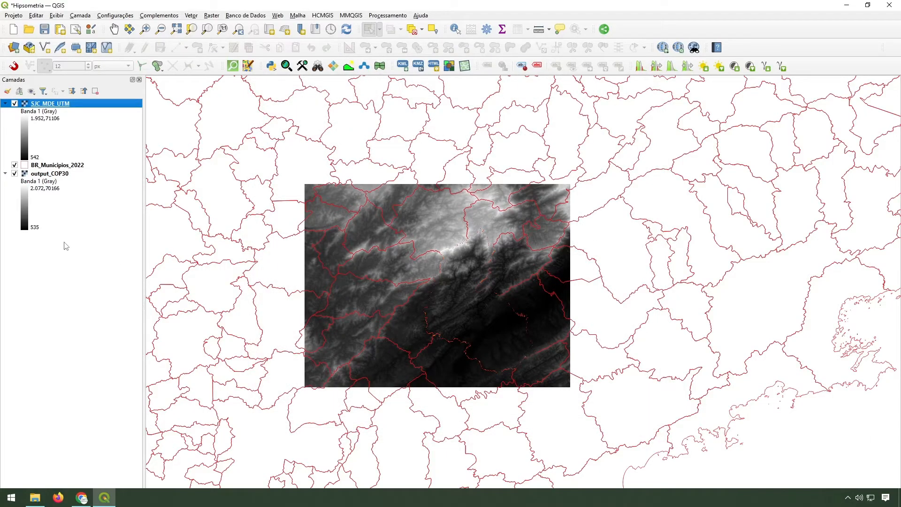
left_click_drag(38, 105, 37, 173)
left_click(14, 123)
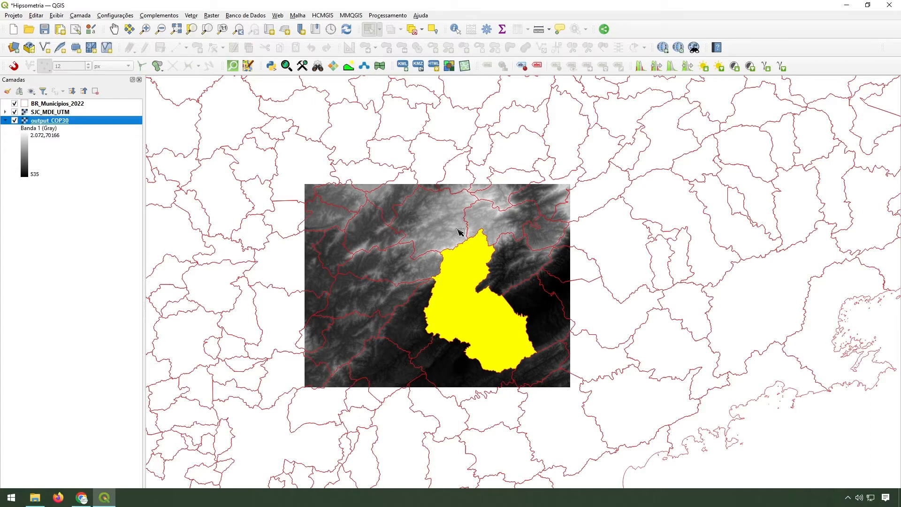
Add the vector layer World_UTM_Grid.shp from the ARCGIS_HUB/Fusos_UTM_2023 folder to the project.
left_click(14, 48)
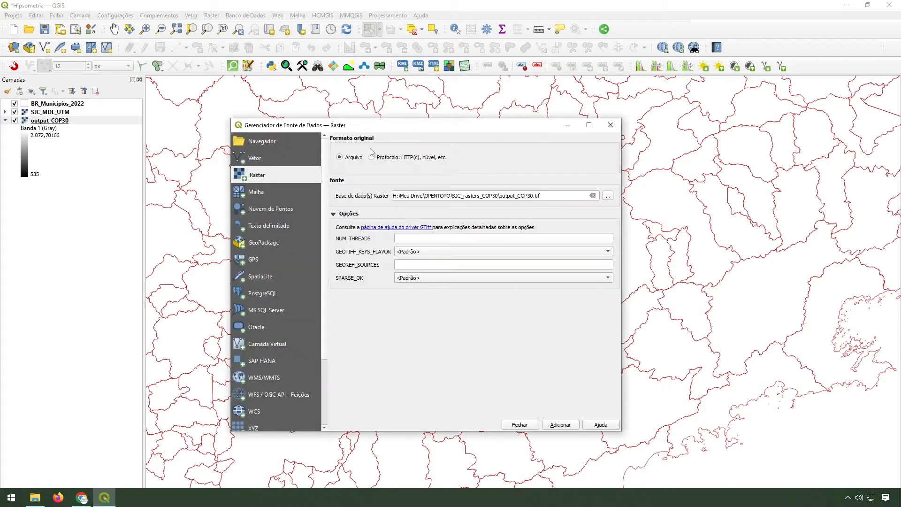
left_click(252, 159)
left_click(602, 215)
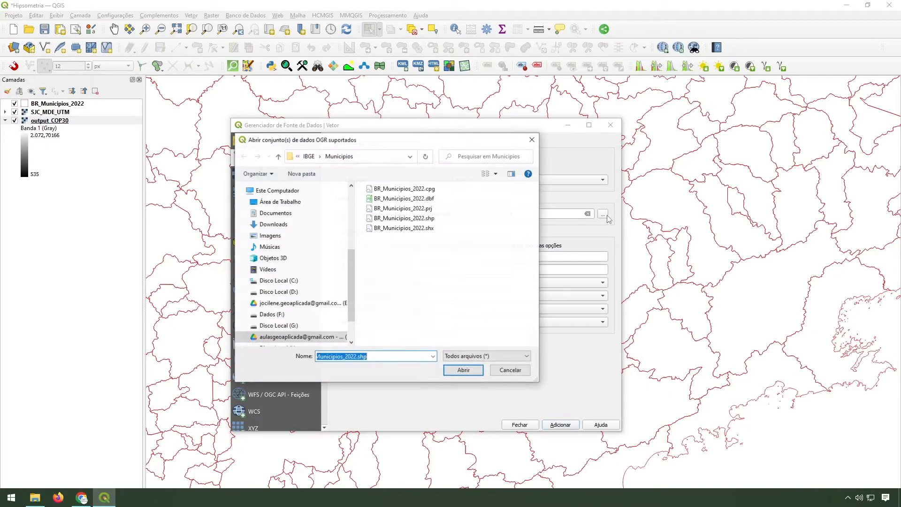
left_click(311, 156)
left_click(327, 158)
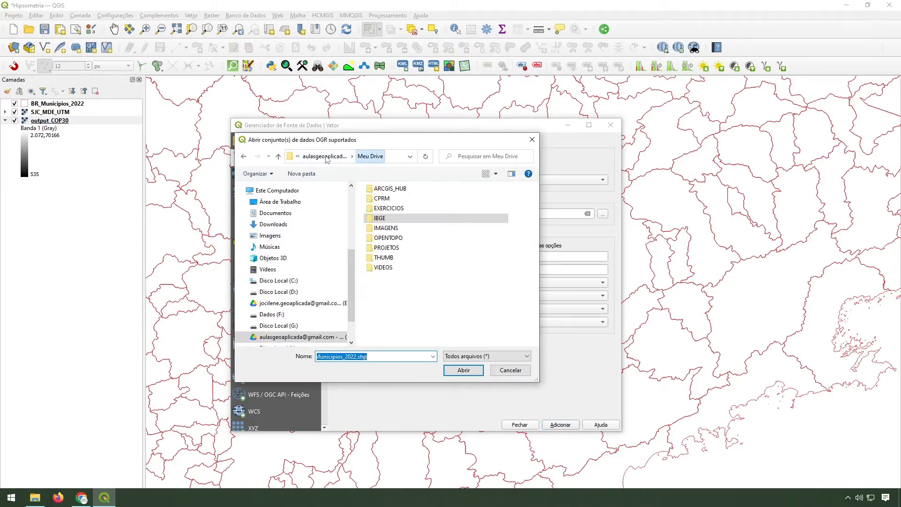
double_click(389, 189)
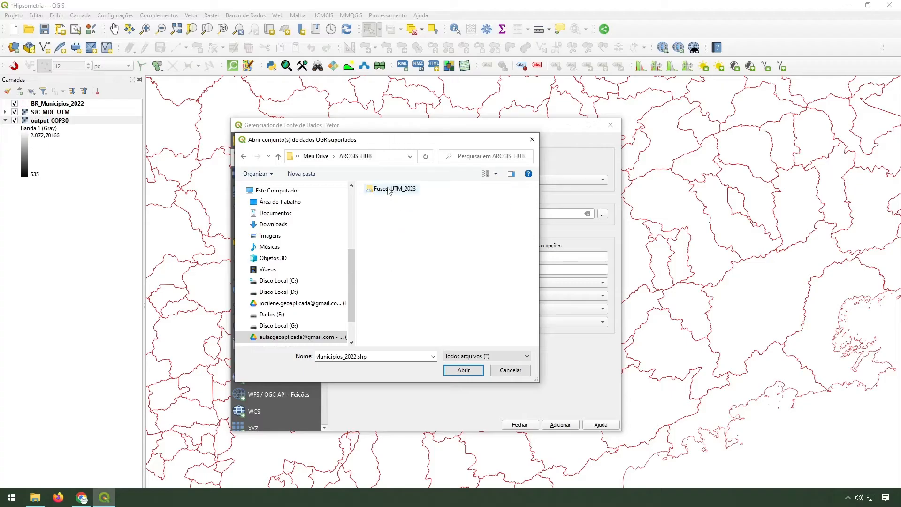
double_click(389, 188)
left_click(400, 218)
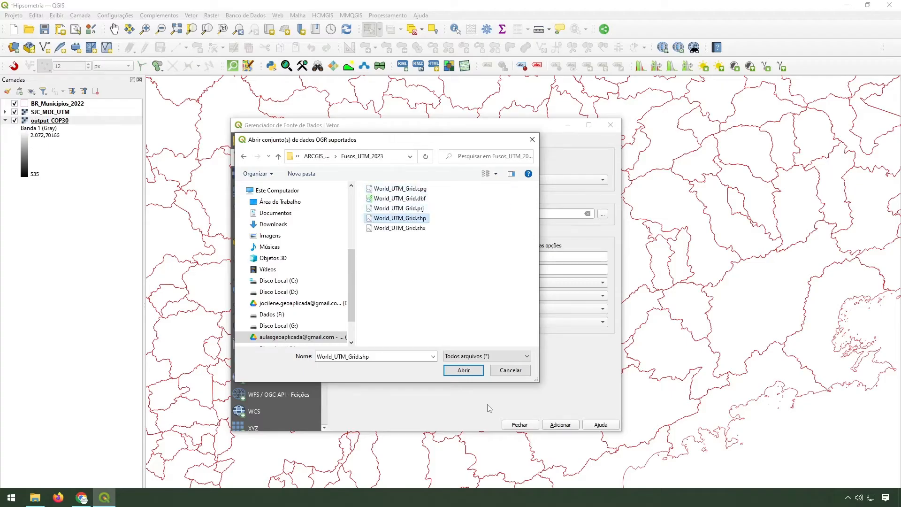
left_click(463, 371)
left_click(560, 424)
left_click(520, 424)
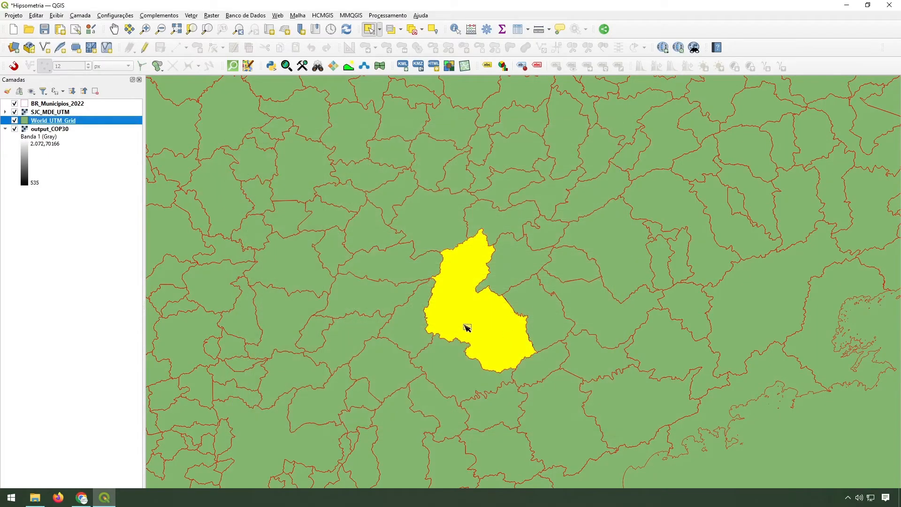
Identify the World_UTM_Grid cell containing the selected municipality to check its UTM zone.
scroll(467, 327, "down", 4)
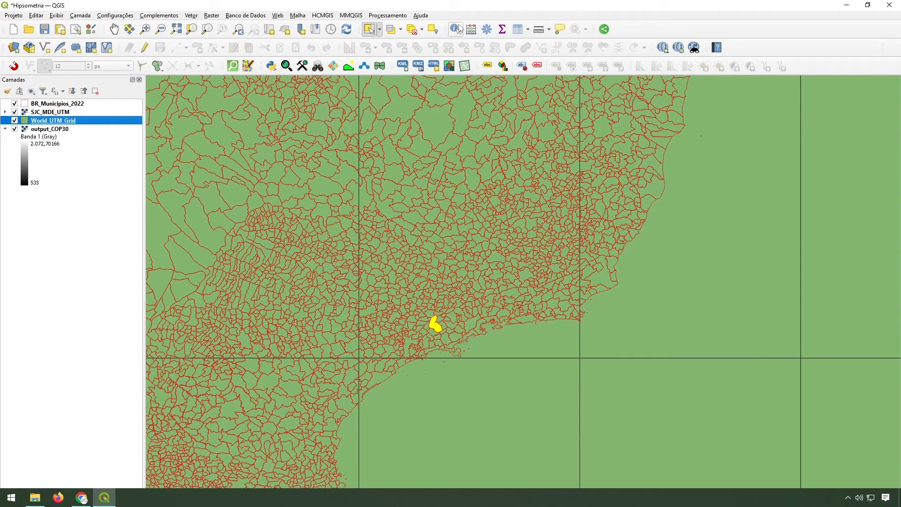
left_click(459, 29)
left_click(523, 299)
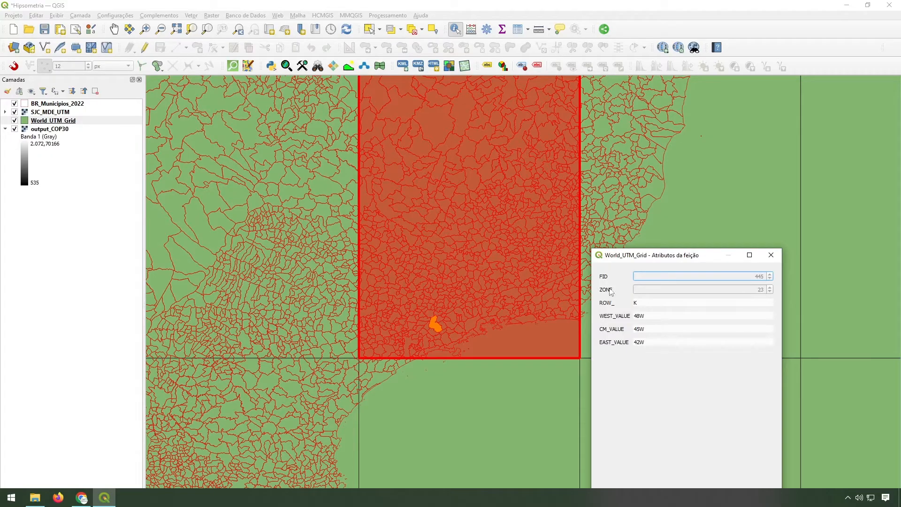
left_click(770, 255)
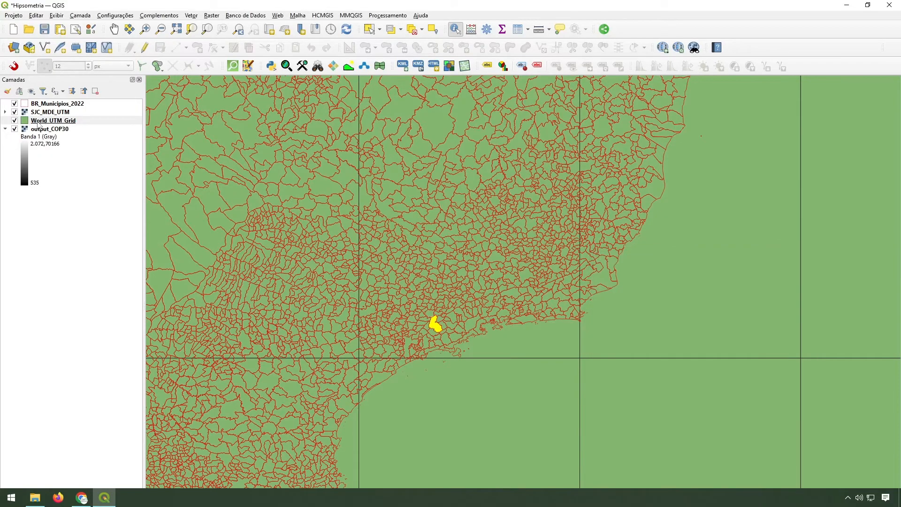
Remove the World_UTM_Grid layer from the project.
right_click(39, 121)
left_click(75, 214)
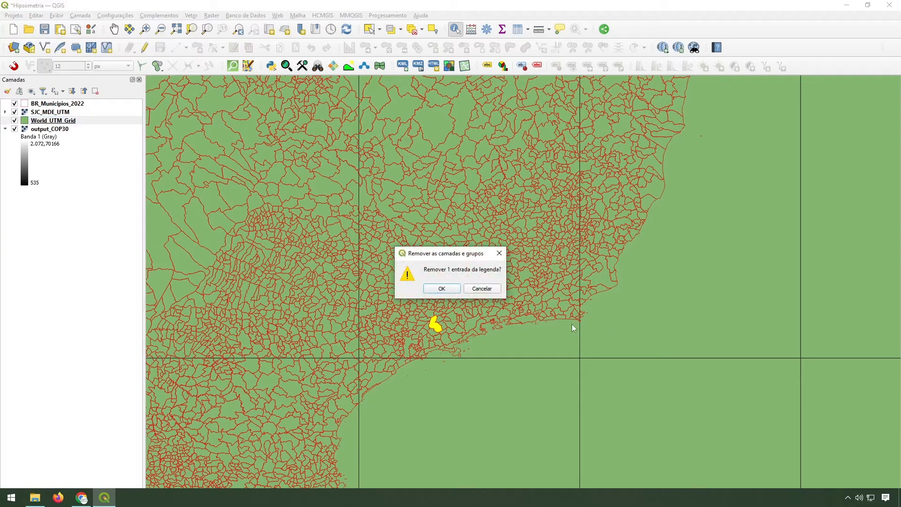
left_click(441, 291)
Clear the municipality selection in BR_Municipios_2022 and hide the output_COP30 layer.
scroll(454, 322, "up", 3)
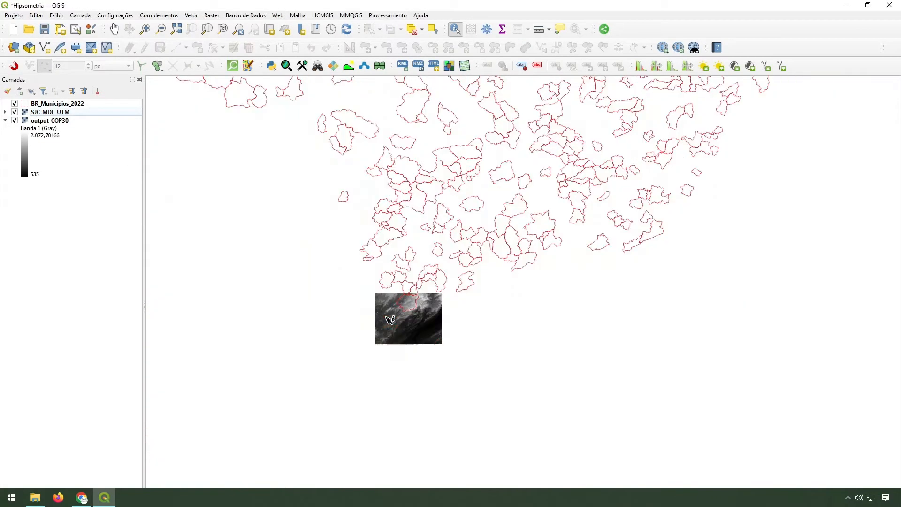
scroll(464, 336, "up", 1)
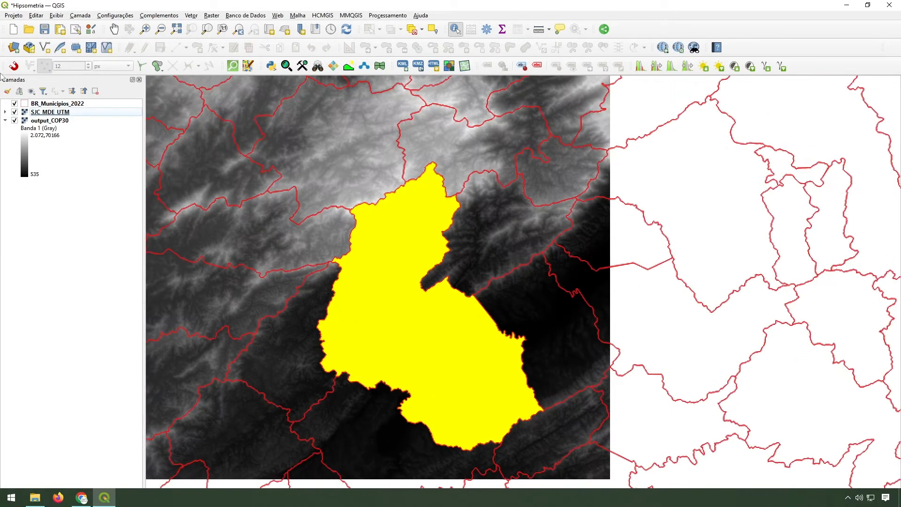
left_click(49, 106)
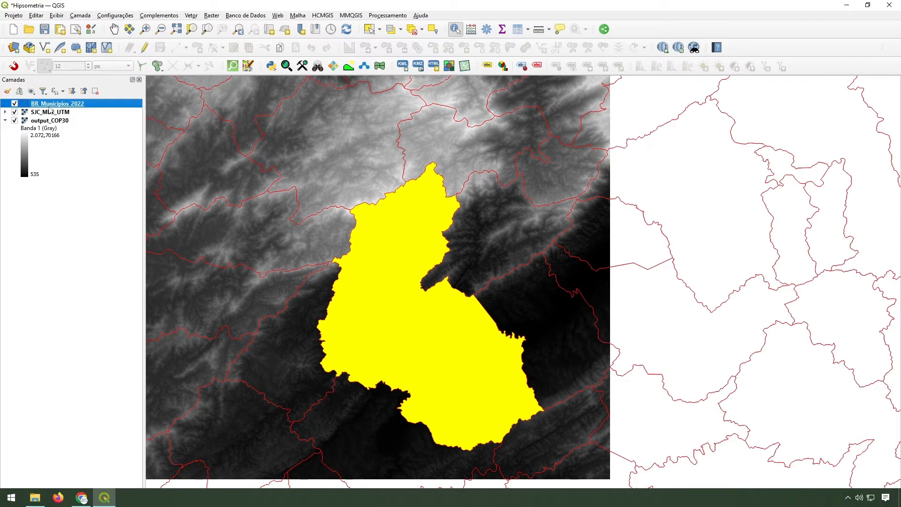
left_click(413, 29)
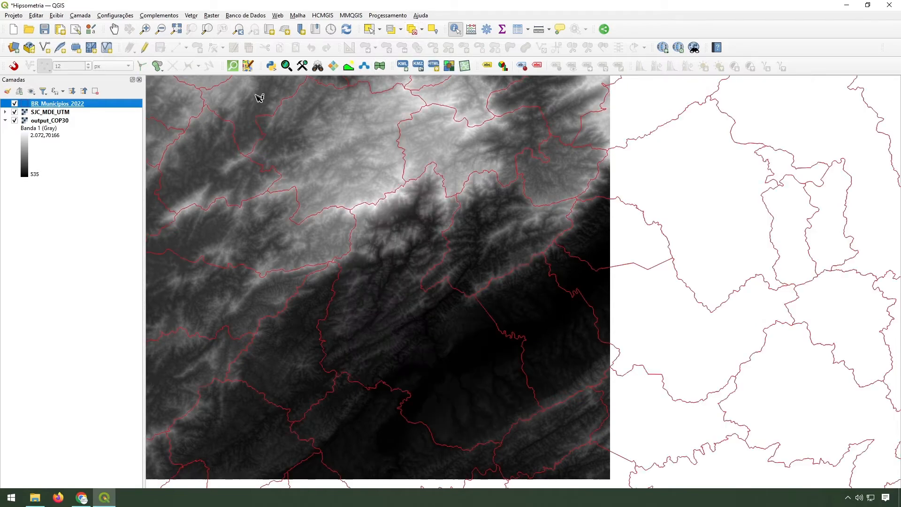
left_click(15, 120)
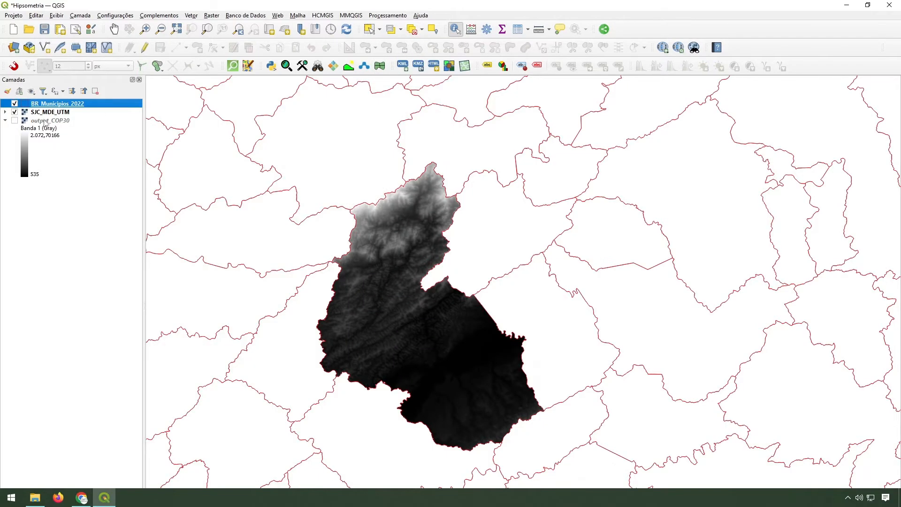
Toggle the SJC_MDE_UTM layer off and on to check the clipped area, and expand its legend to inspect the elevation range.
left_click(49, 112)
left_click(15, 112)
left_click(14, 112)
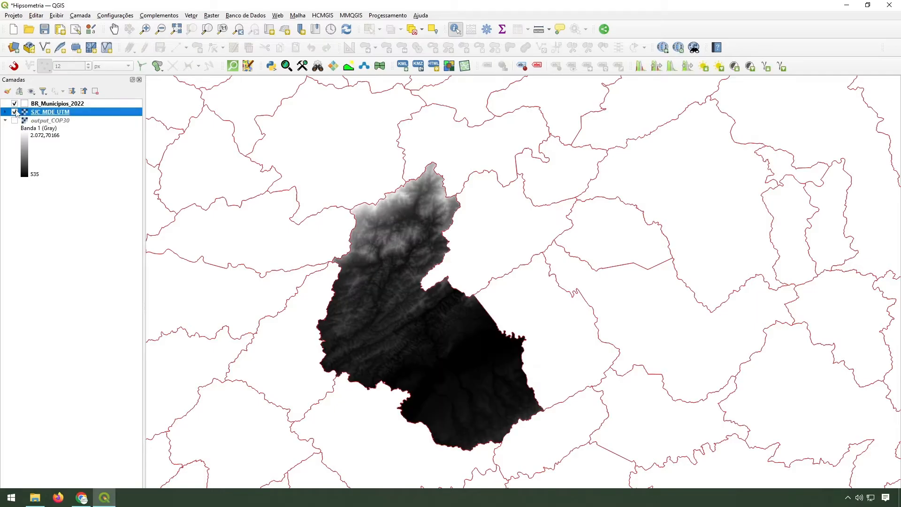
left_click(6, 112)
left_click(15, 112)
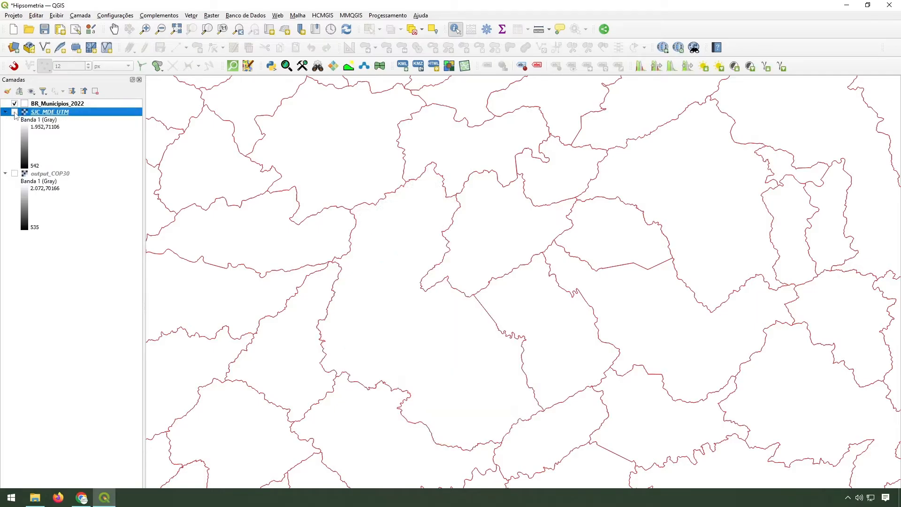
left_click(14, 112)
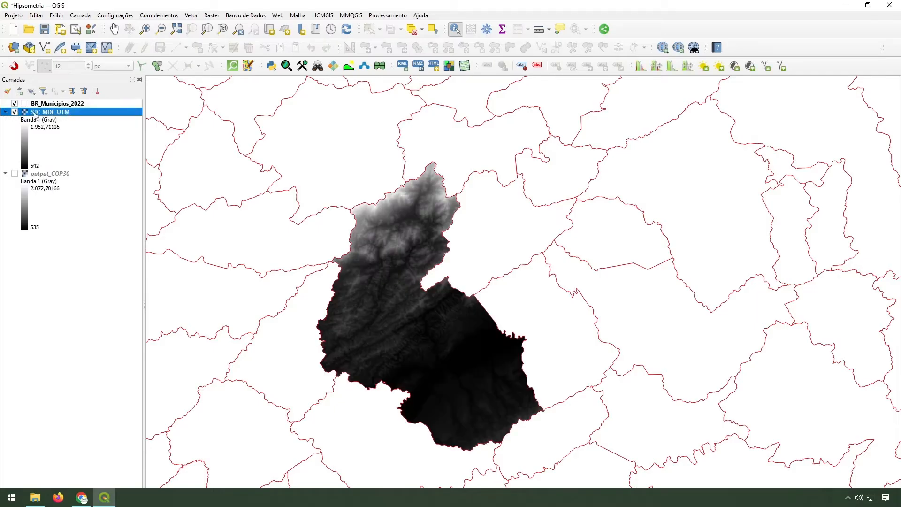
Remove the output_COP30 layer from the project.
right_click(48, 174)
left_click(123, 258)
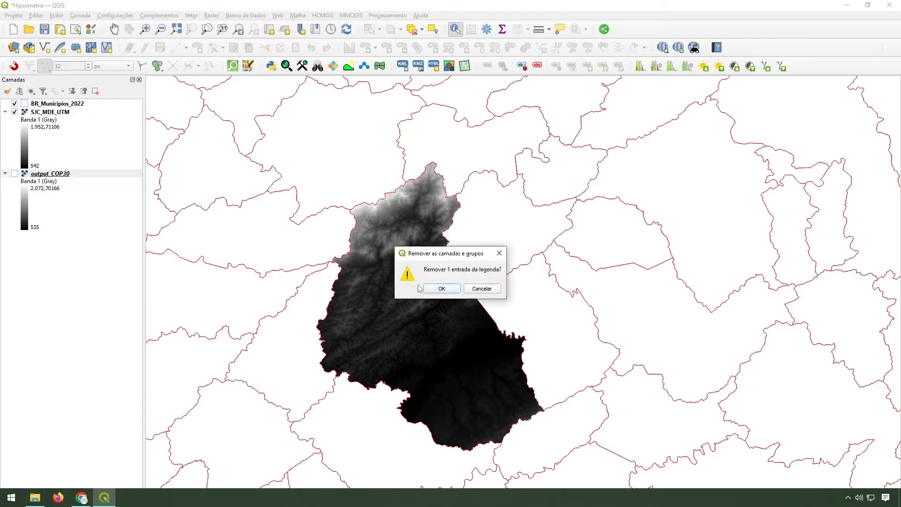
left_click(422, 287)
Set the project CRS from the SJC_MDE_UTM layer, EPSG:31983 - SIRGAS 2000 / UTM zone 23S.
right_click(57, 113)
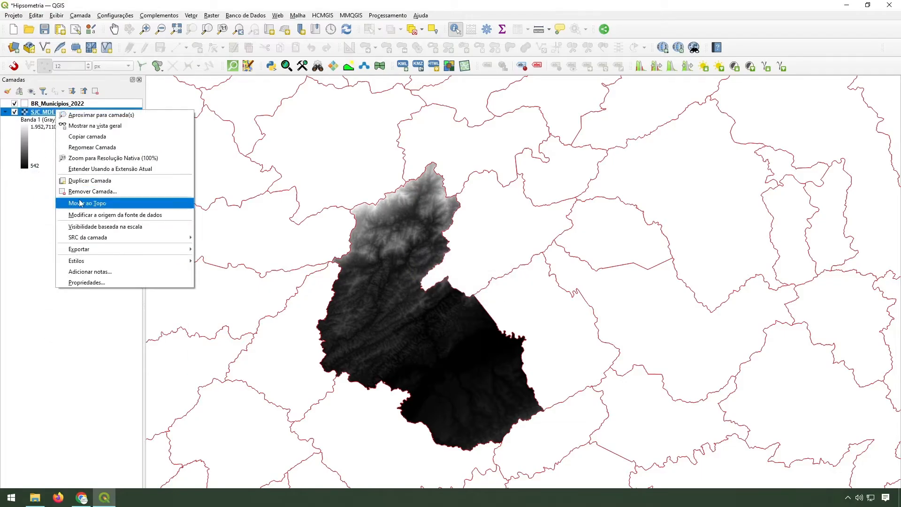
left_click(20, 238)
right_click(49, 113)
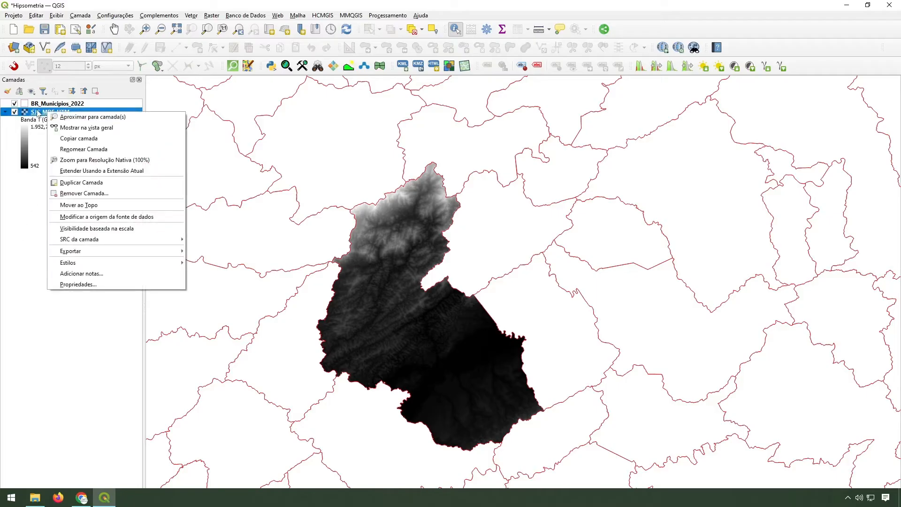
mouse_move(159, 243)
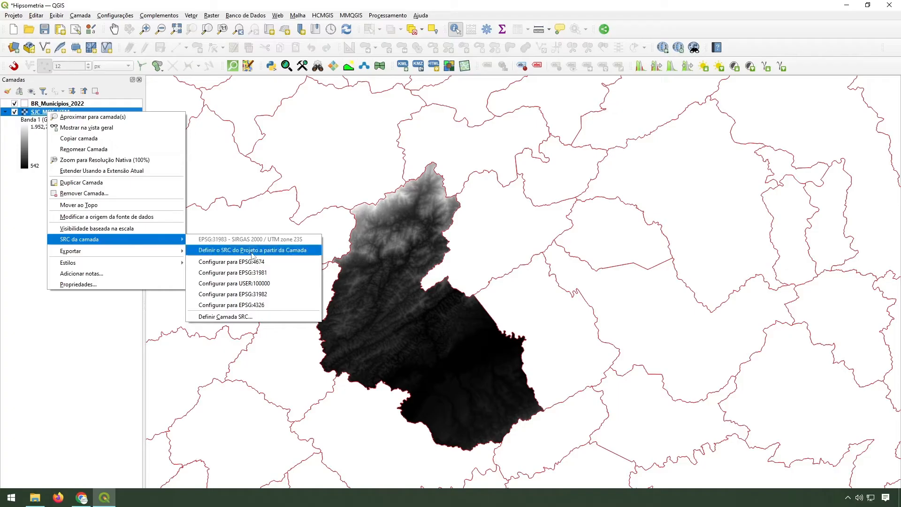
left_click(301, 252)
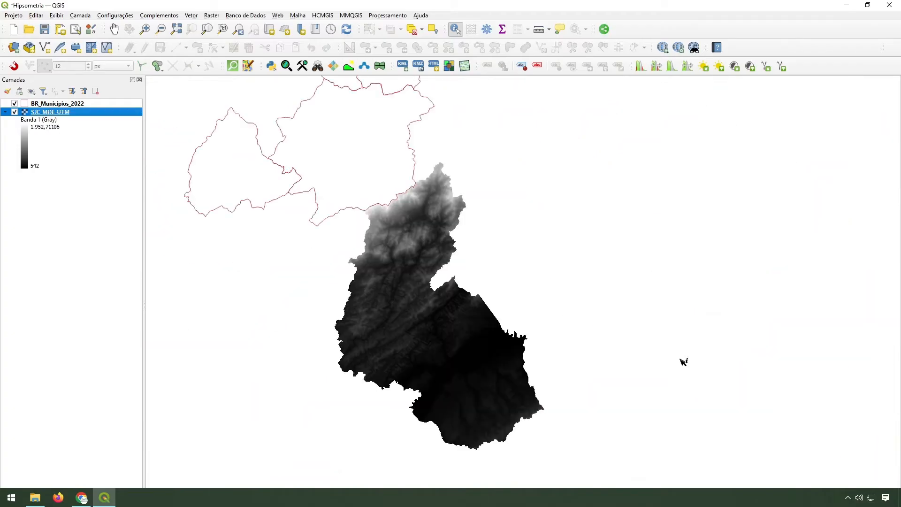
left_click(867, 5)
left_click(730, 36)
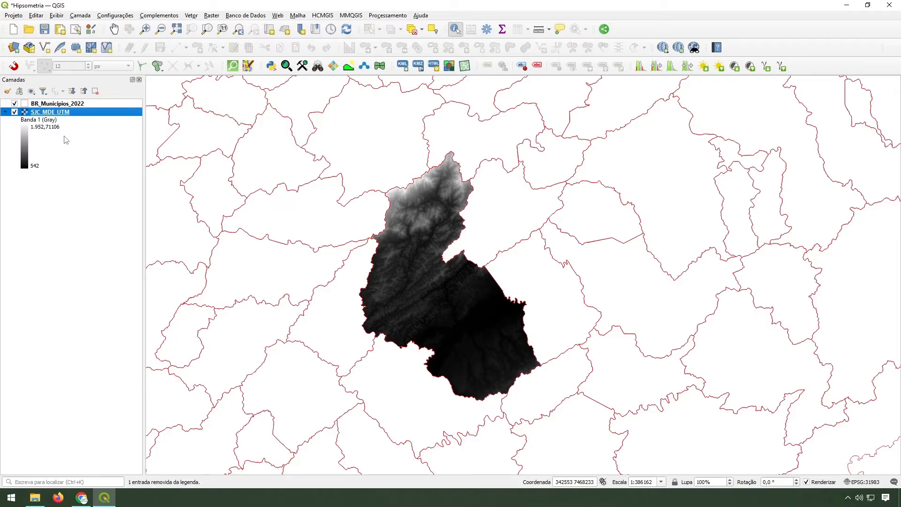
Set the SJC_MDE_UTM layer's render type to Banda simples falsa-cor and review its colour classes.
double_click(58, 114)
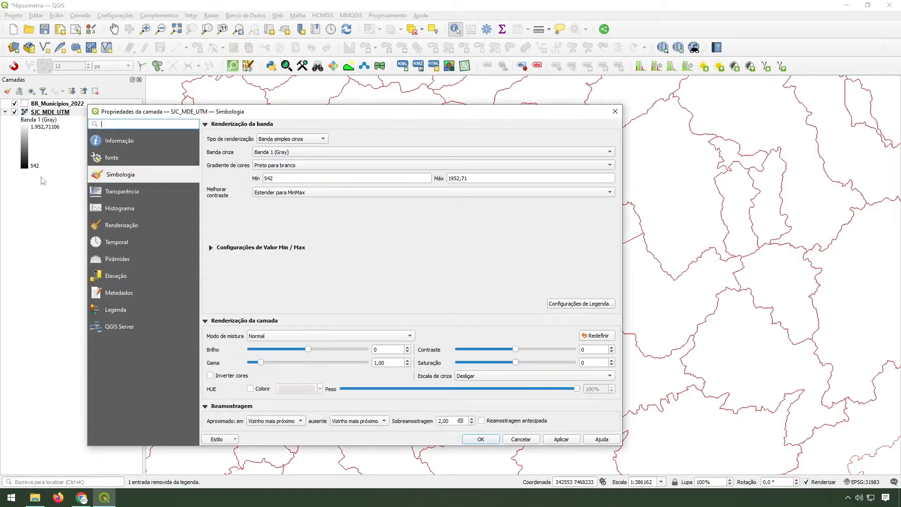
left_click(286, 140)
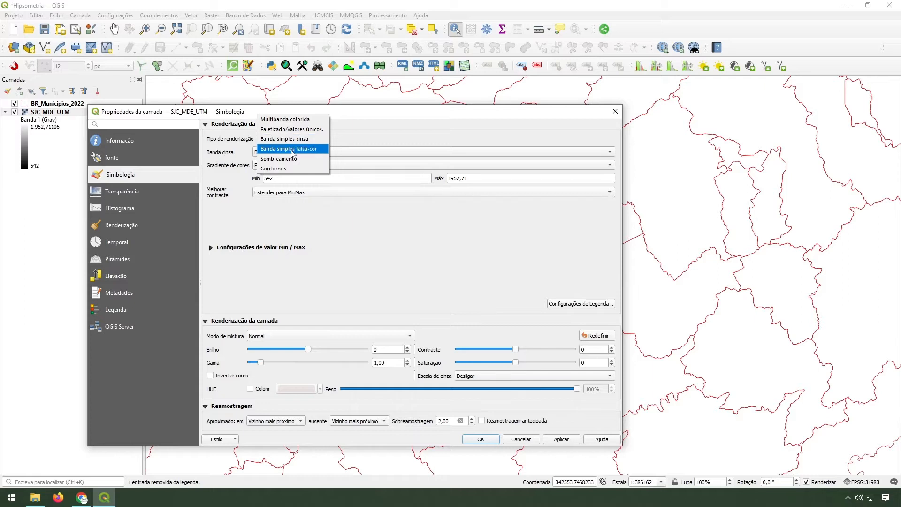
left_click(292, 149)
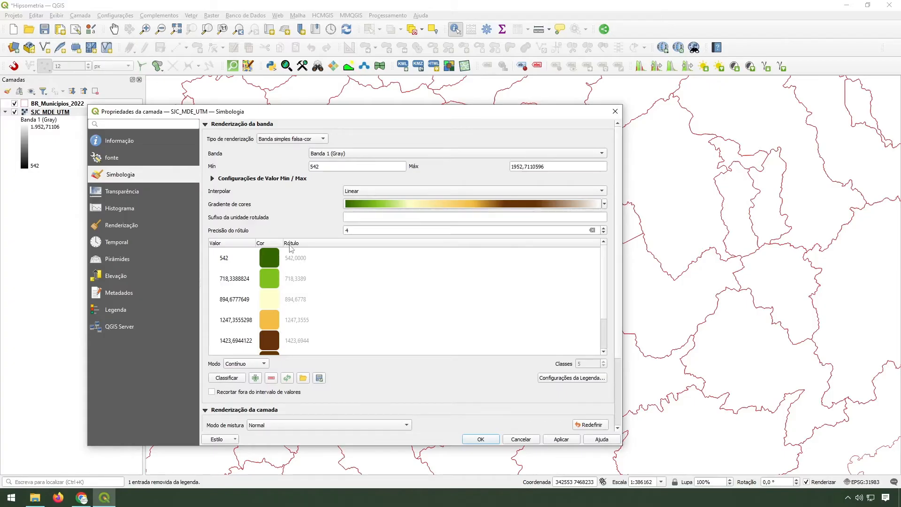
scroll(601, 300, "down", 3)
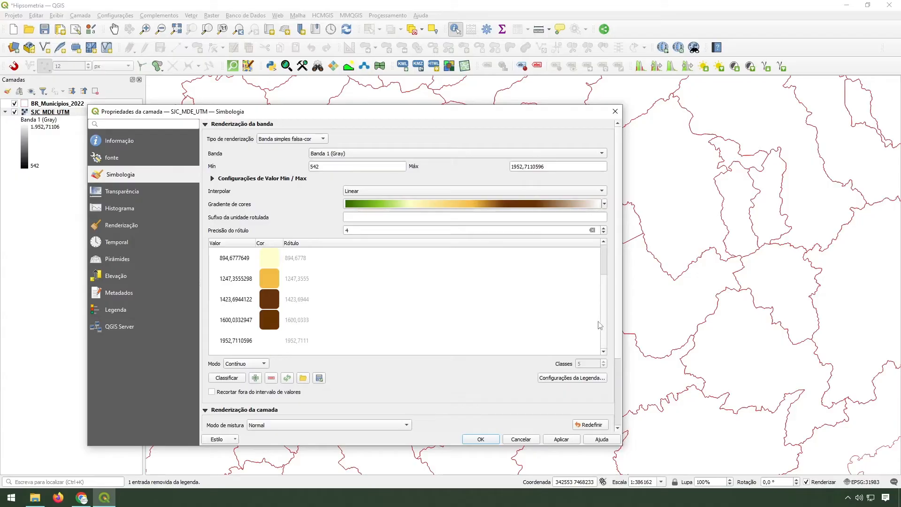
scroll(602, 331, "up", 3)
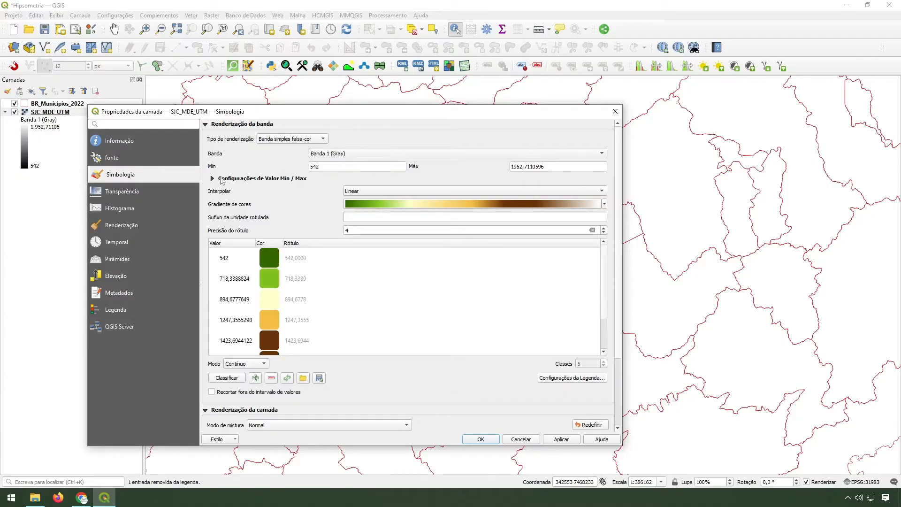
Set the min/max statistics accuracy to Real (mais lento), apply it, and check the minimum and maximum elevation values.
left_click(251, 179)
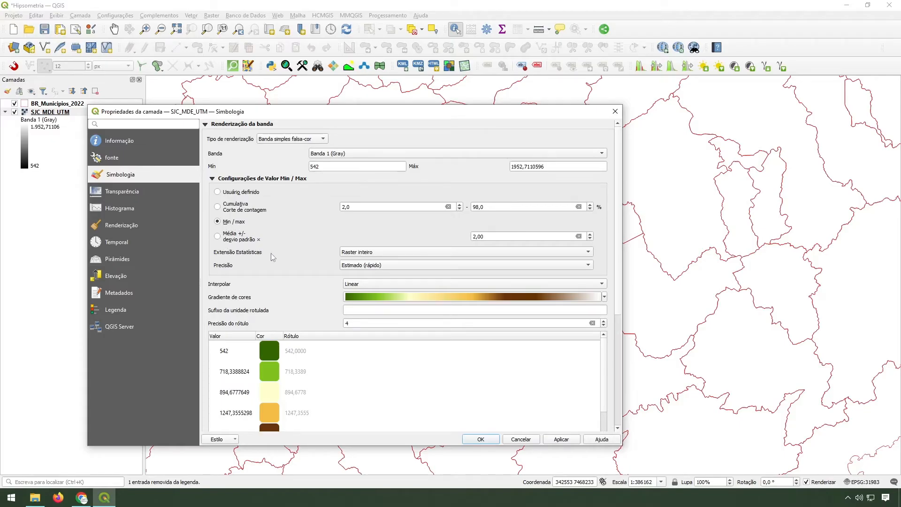
left_click(378, 266)
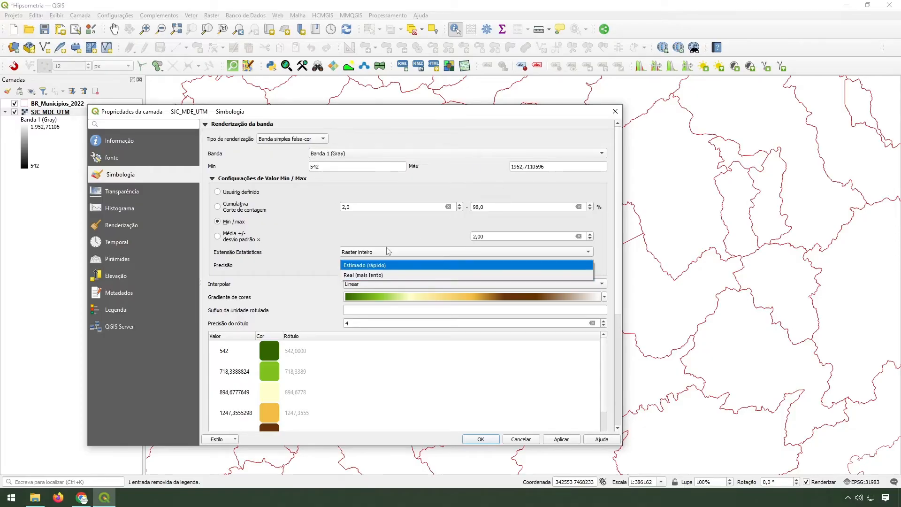
left_click(394, 275)
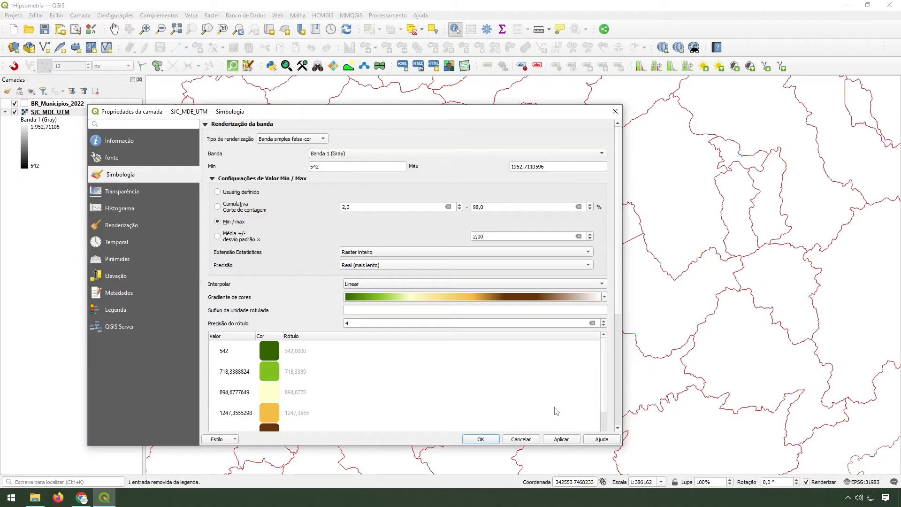
left_click(559, 441)
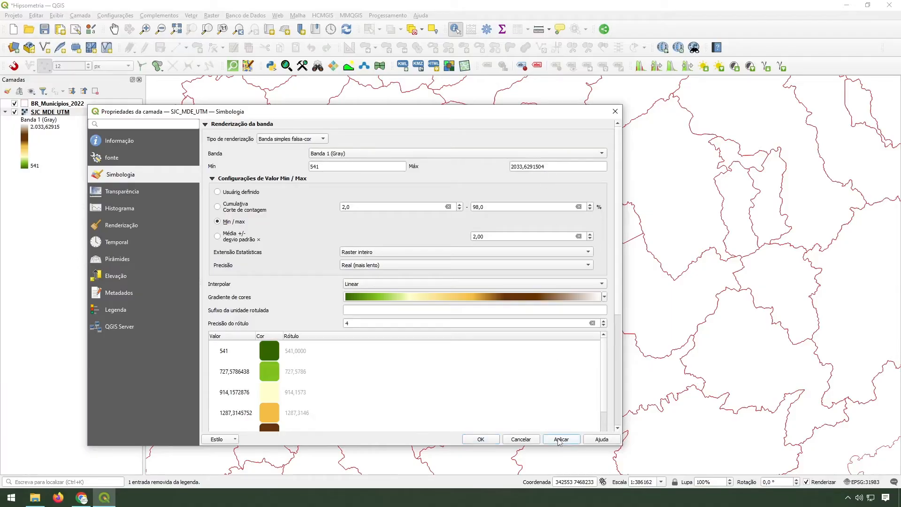
double_click(328, 166)
left_click_drag(526, 167, 501, 167)
left_click(556, 167)
Look through the available colour gradients and start a new gradient of type Catalogo:cpt-city.
scroll(619, 268, "down", 2)
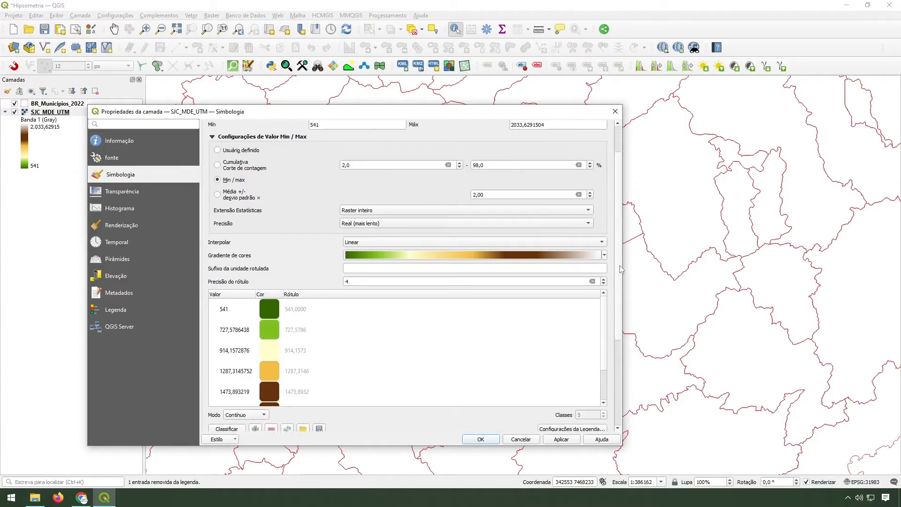
scroll(620, 266, "down", 2)
left_click(604, 212)
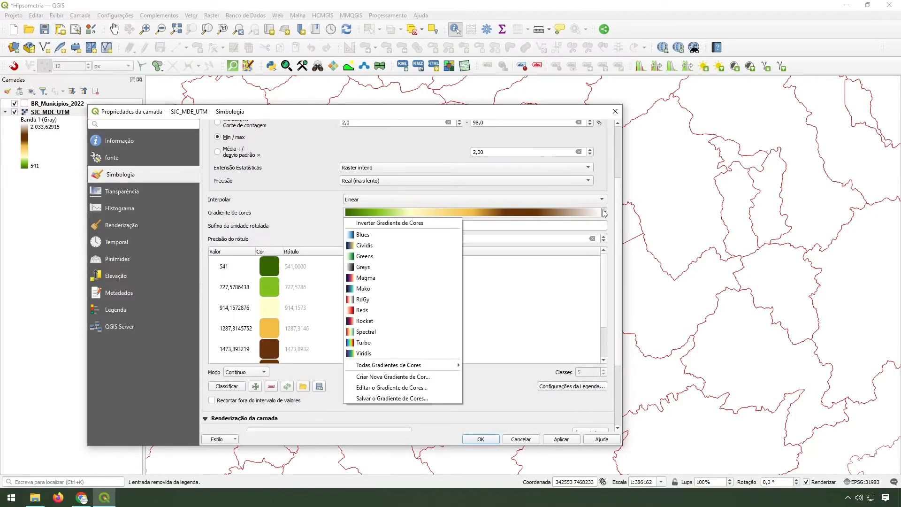
mouse_move(429, 365)
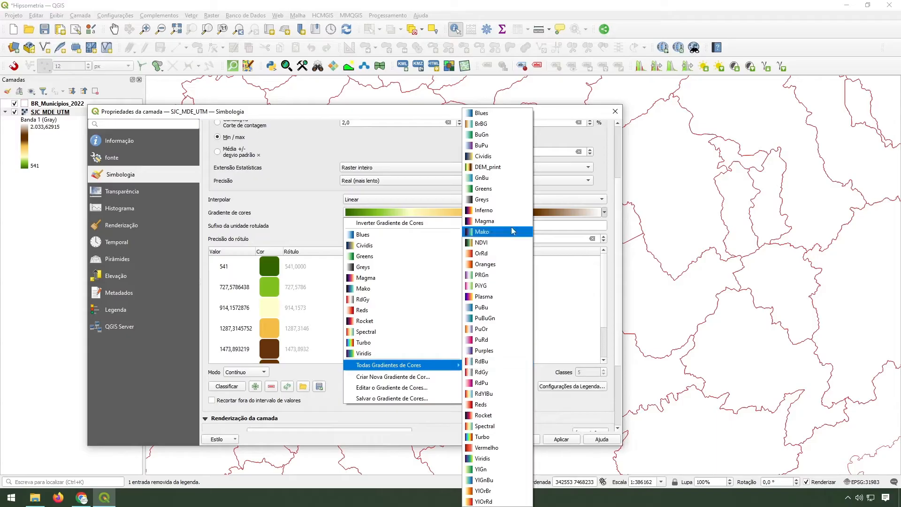
left_click(612, 211)
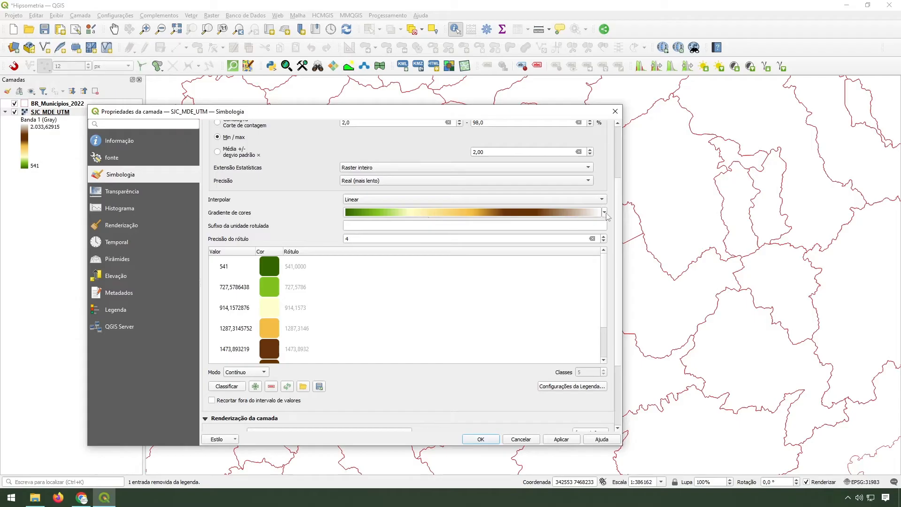
left_click(605, 213)
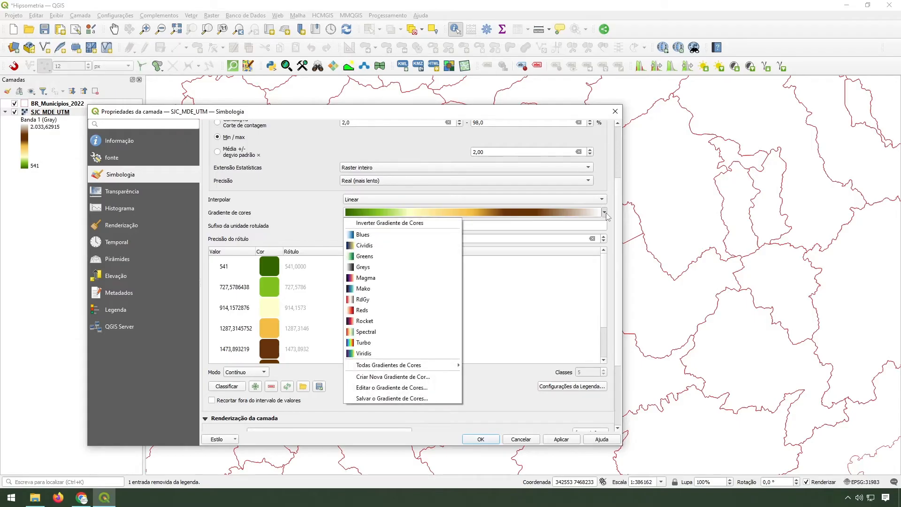
left_click(384, 378)
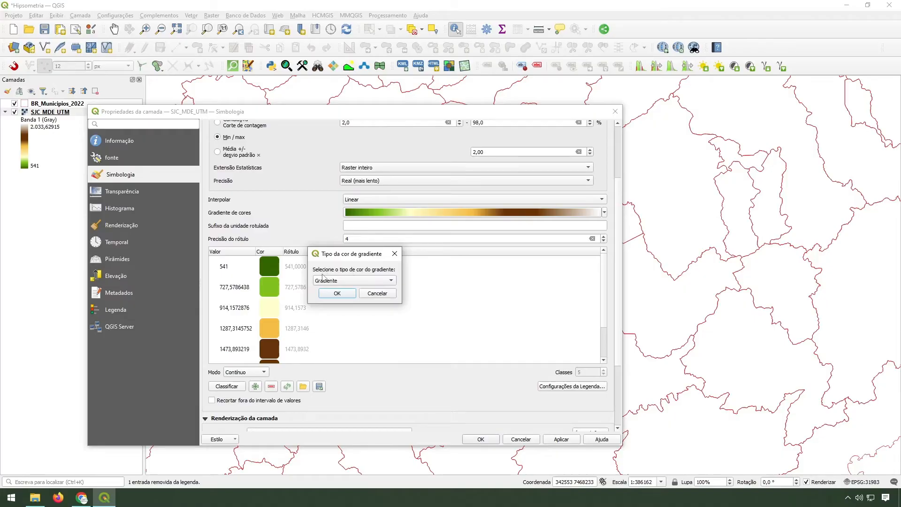
left_click(383, 280)
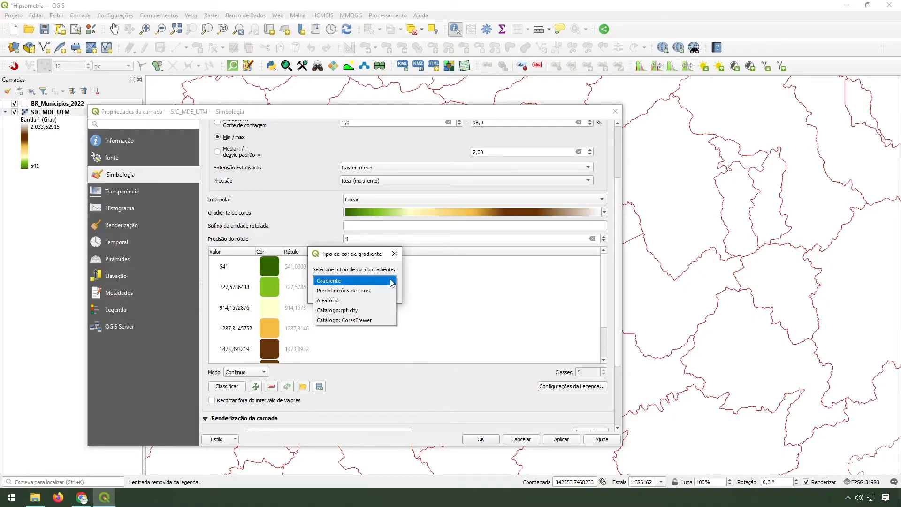
left_click(356, 311)
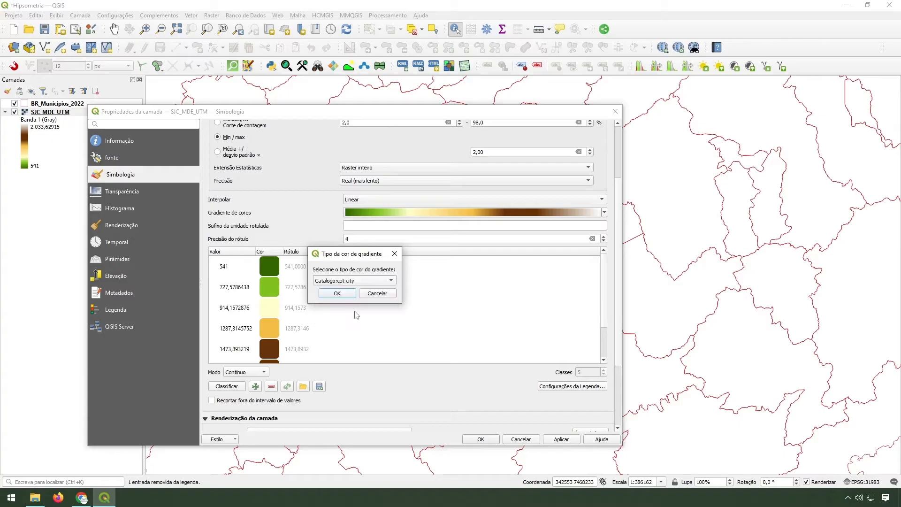
left_click(336, 293)
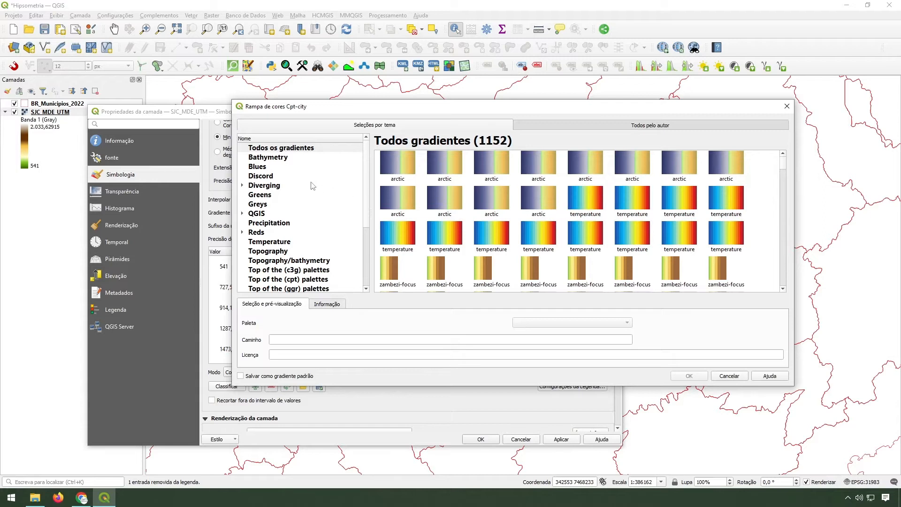
Choose the DEM_print palette from the Topography theme as the layer's colour gradient.
scroll(302, 202, "down", 1)
left_click(257, 223)
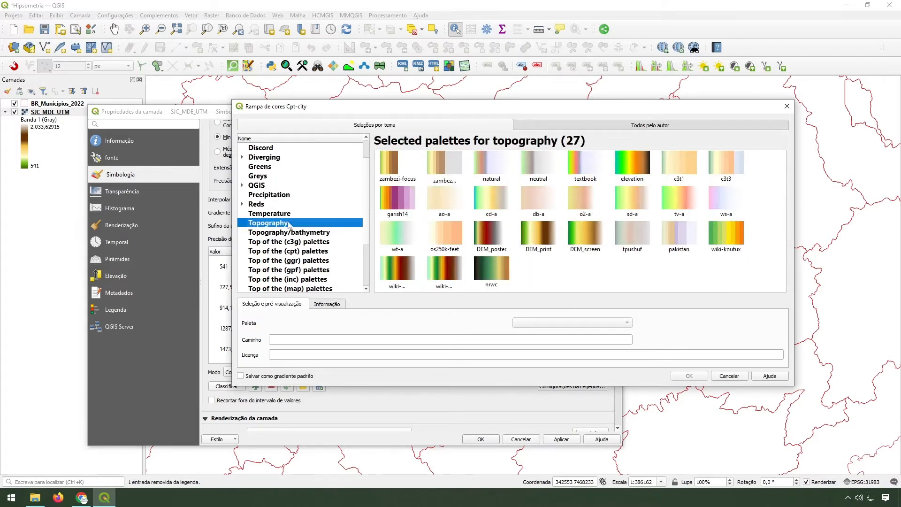
left_click(587, 237)
left_click(554, 237)
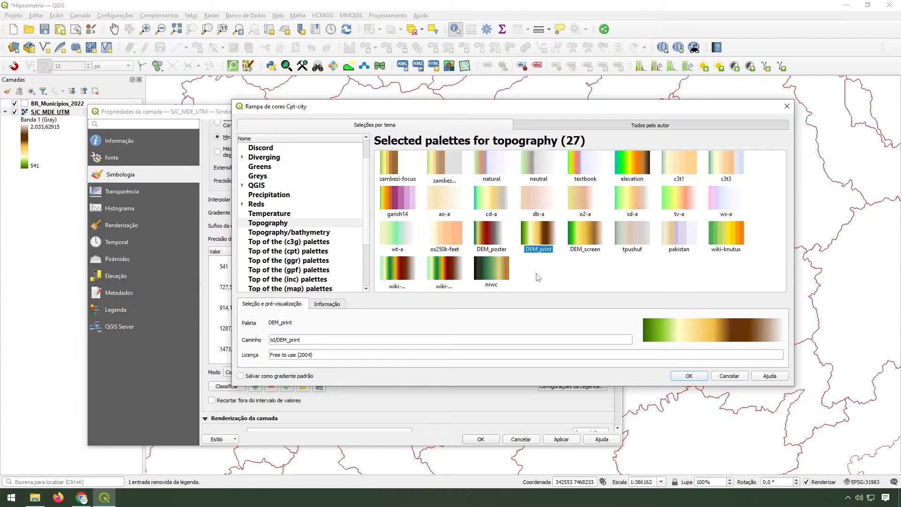
left_click(682, 378)
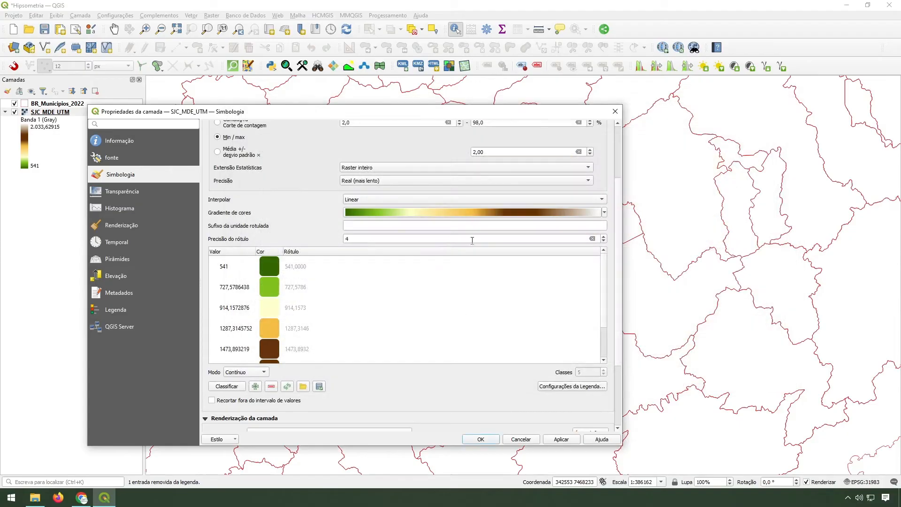
Check the full list of colour gradients and examine the elevation values and colours of the classes.
left_click(604, 212)
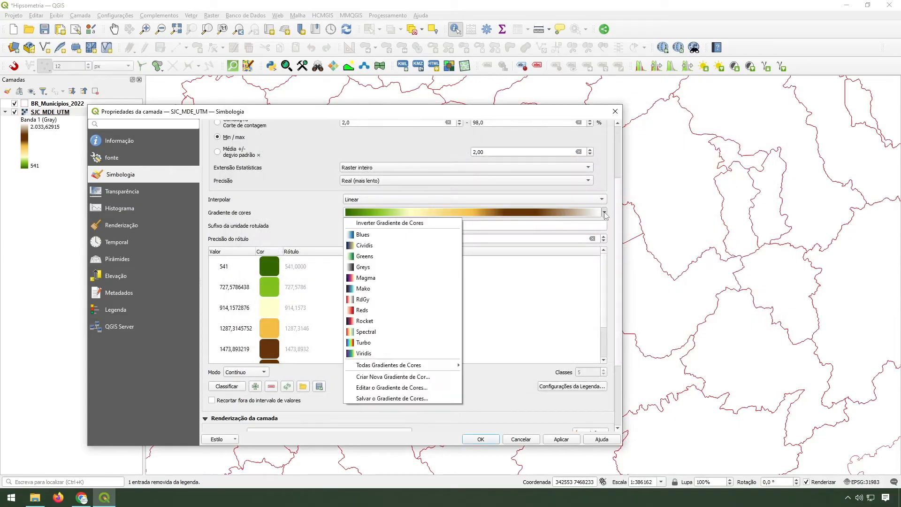
mouse_move(436, 364)
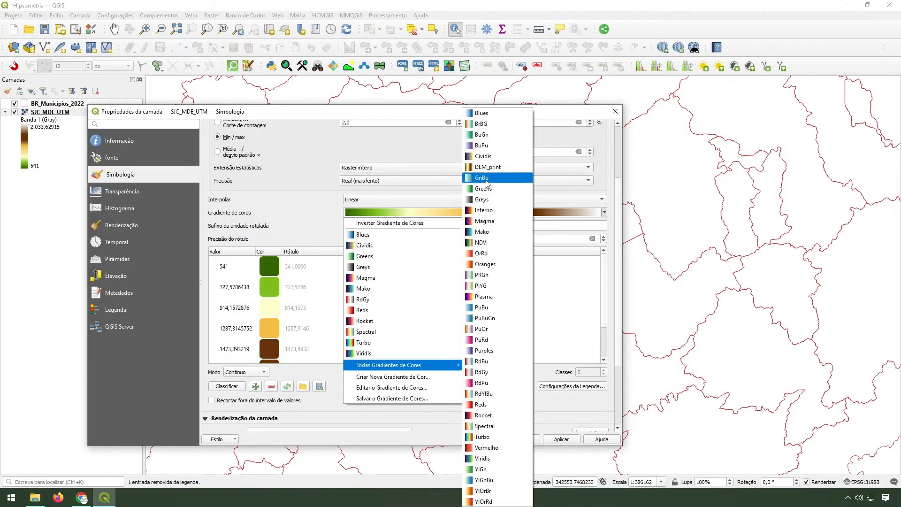
left_click(617, 223)
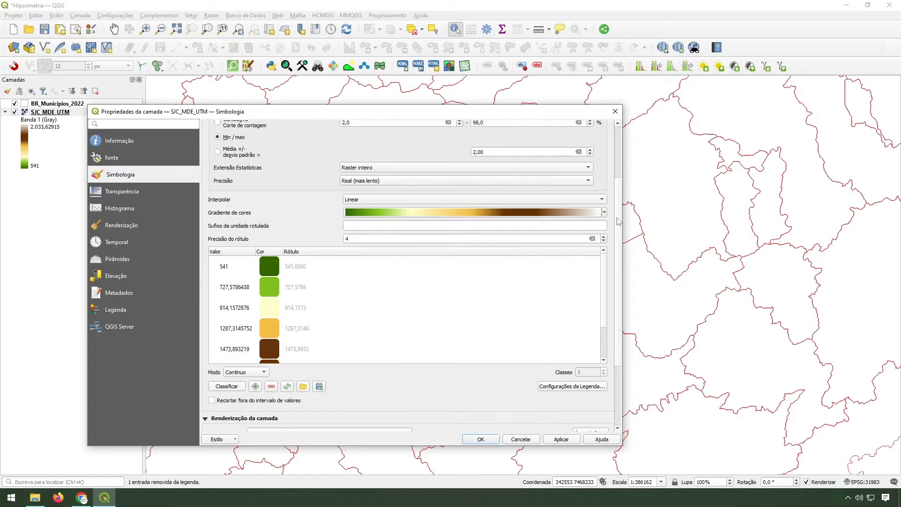
scroll(605, 263, "down", 3)
scroll(602, 211, "down", 1)
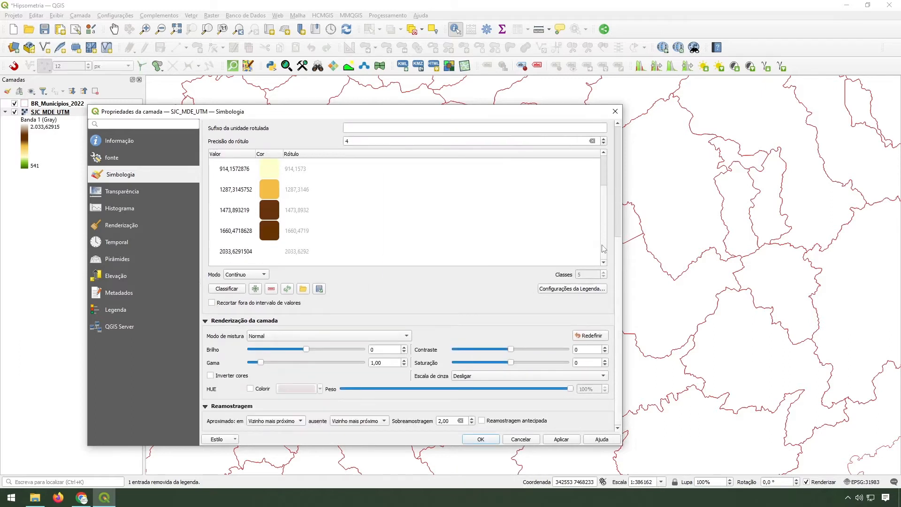
scroll(606, 211, "up", 1)
scroll(606, 197, "down", 1)
left_click_drag(463, 117, 498, 116)
scroll(641, 215, "up", 1)
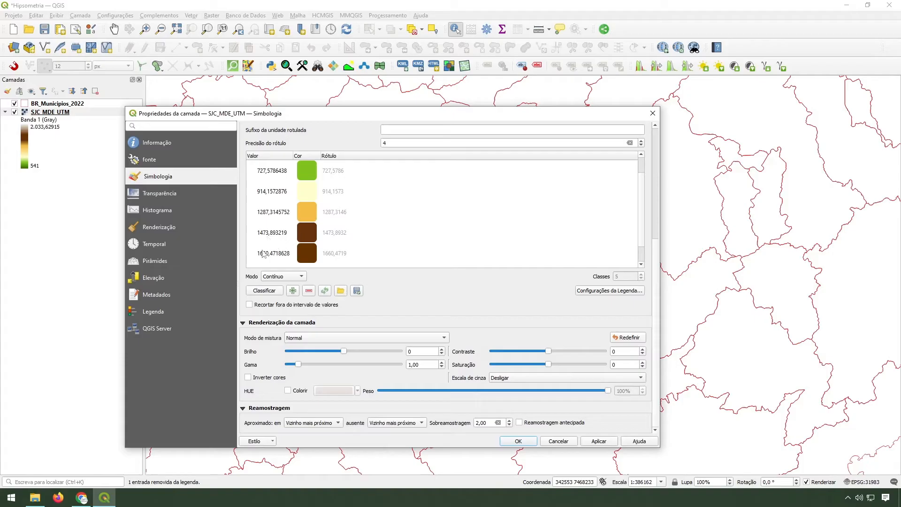
scroll(302, 259, "down", 1)
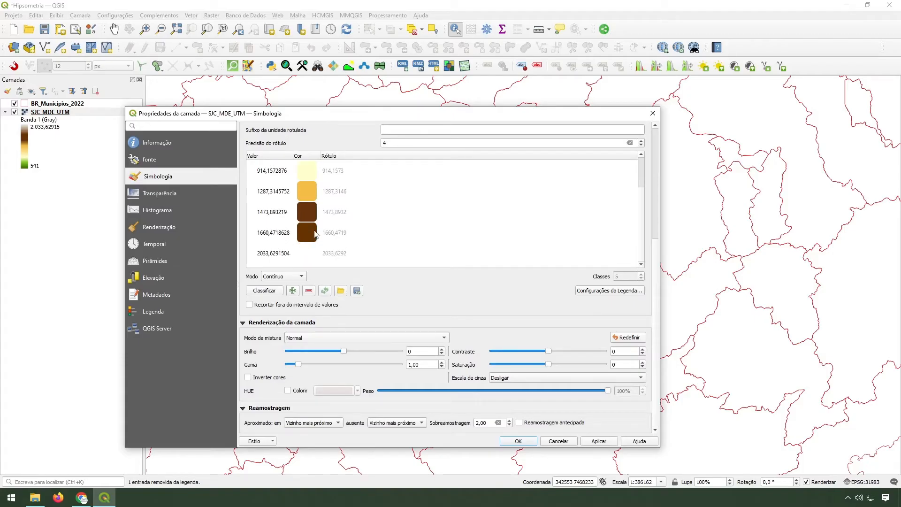
Darken the brown of the 1660,4718628 class to #532a00.
double_click(314, 233)
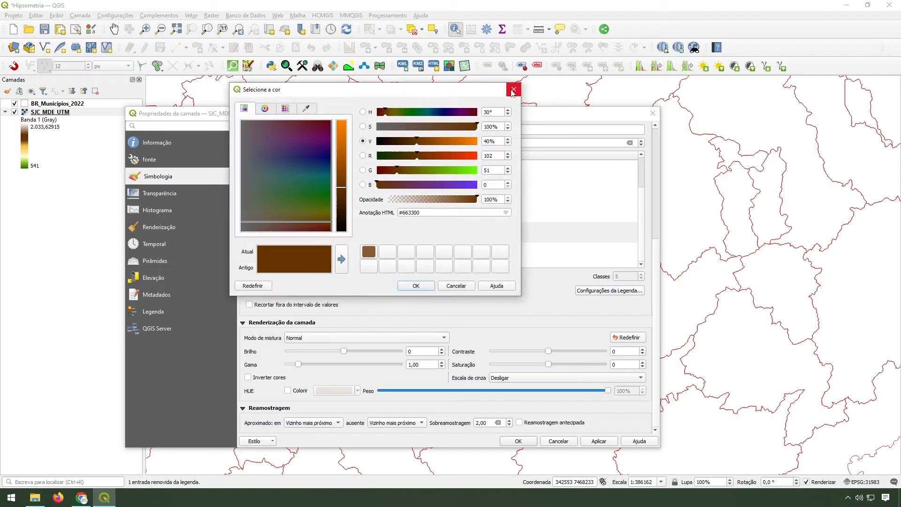
left_click(513, 90)
double_click(303, 235)
left_click_drag(359, 83, 447, 95)
left_click_drag(505, 158, 497, 159)
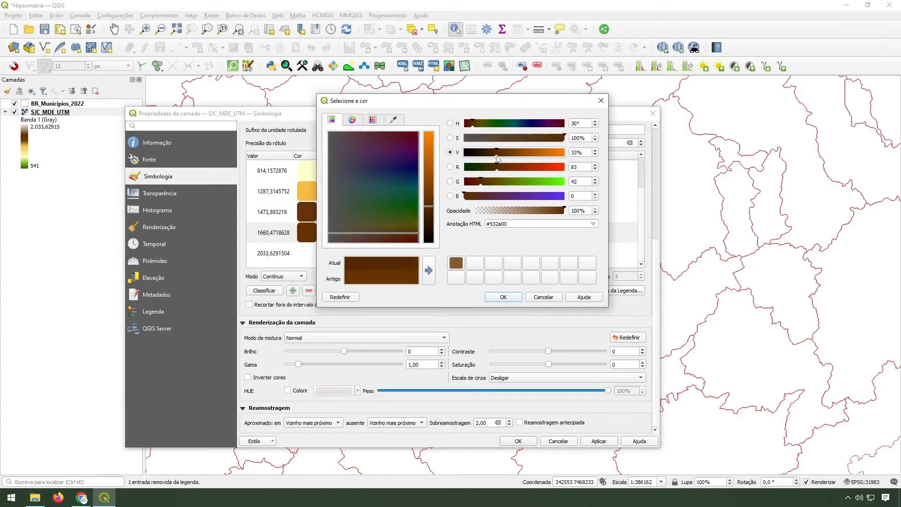
left_click(495, 298)
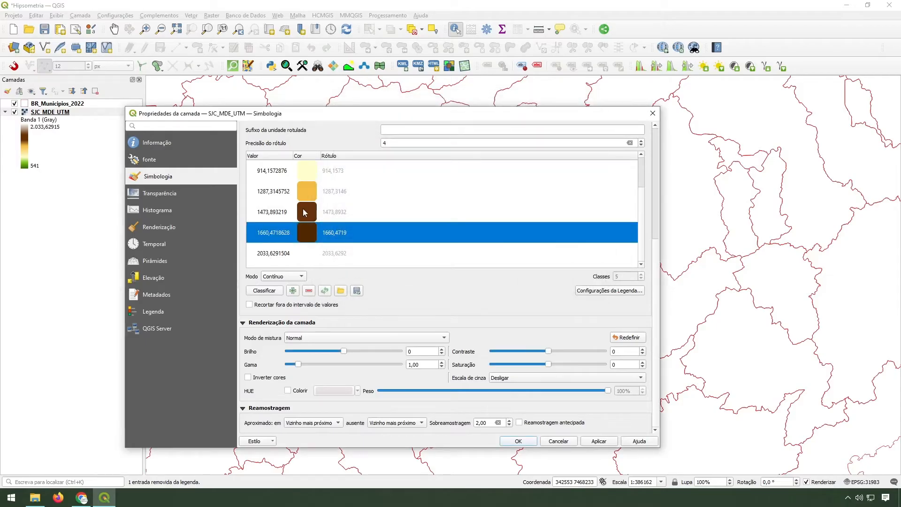
Lighten the brown of the 1473,893219 class to #9e4f13 and apply the symbology to the layer.
double_click(303, 212)
left_click_drag(506, 153, 528, 157)
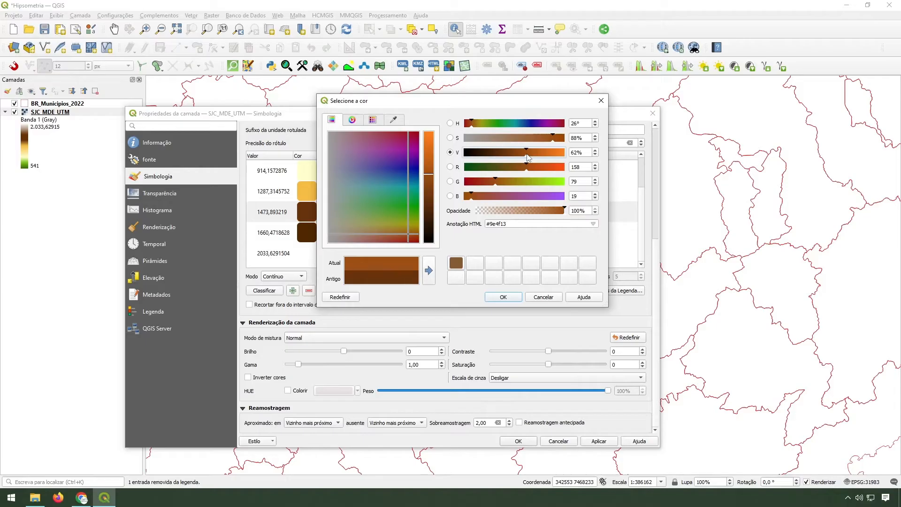
left_click(495, 301)
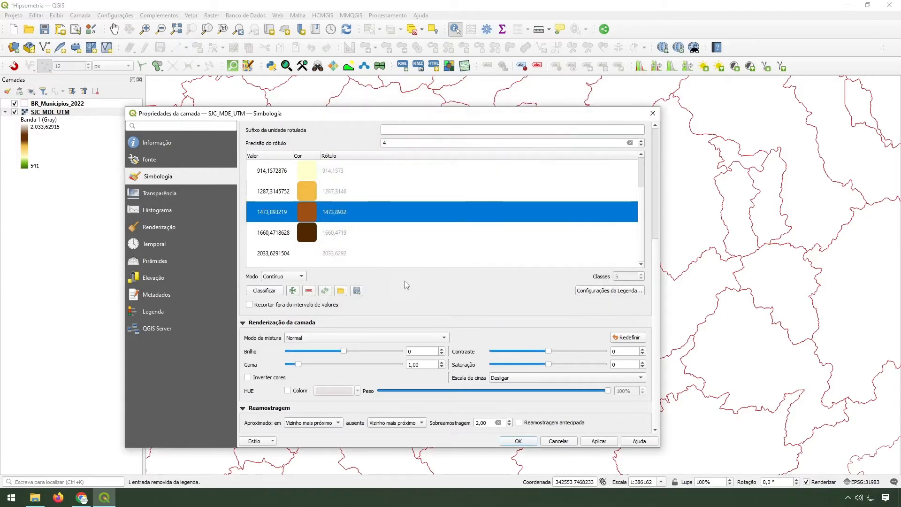
left_click(600, 441)
left_click(518, 441)
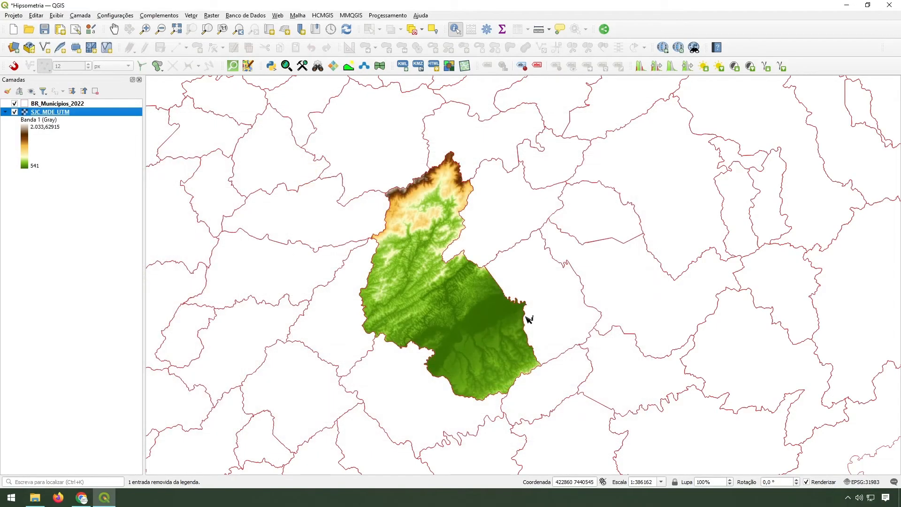
Find the Reclassificar por tabela algorithm under Análise raster in the processing tools and open it for the SJC_MDE_UTM raster.
left_click_drag(414, 228, 417, 237)
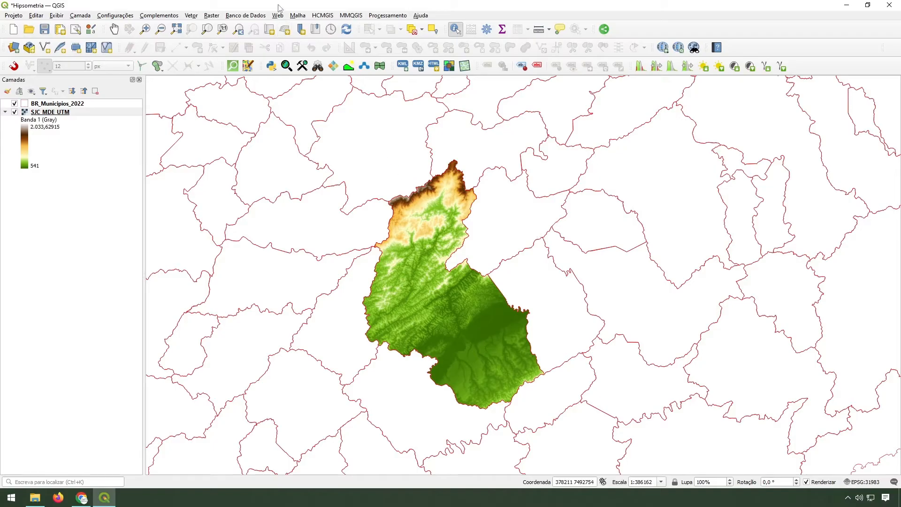
left_click(390, 17)
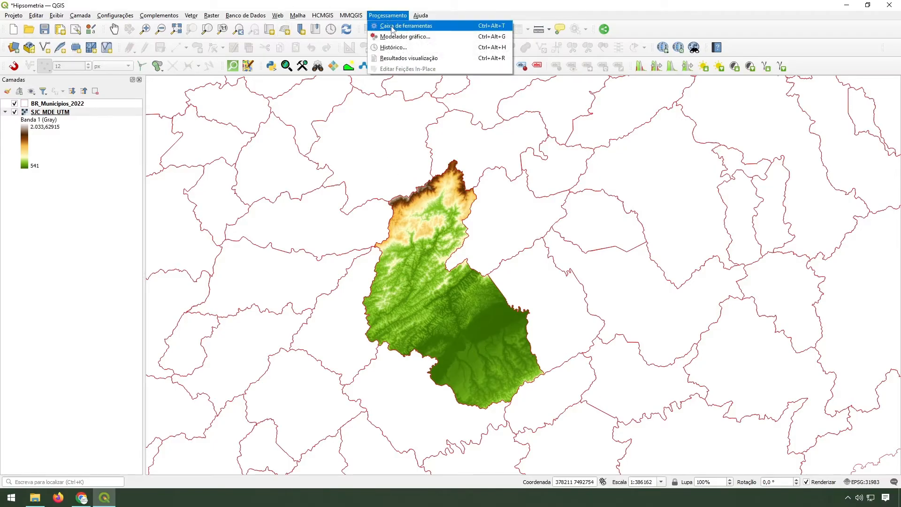
left_click(399, 26)
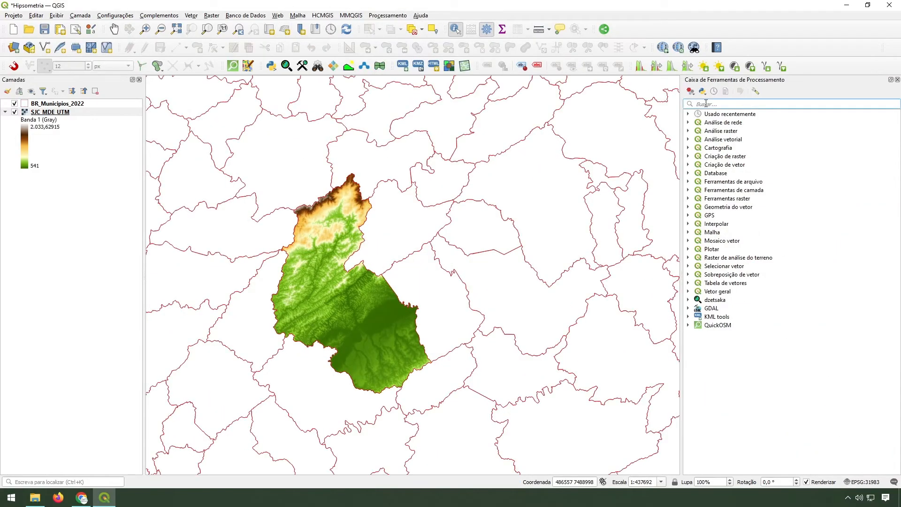
type("reclassificar")
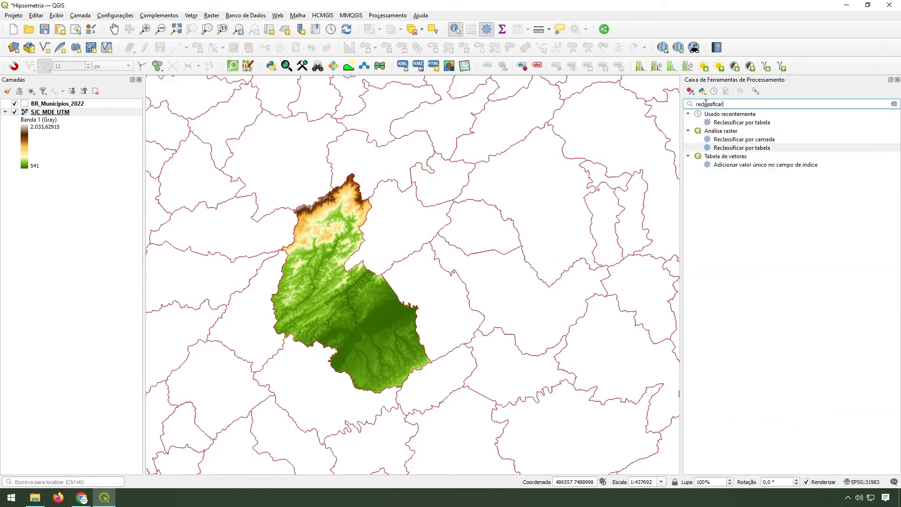
left_click(744, 122)
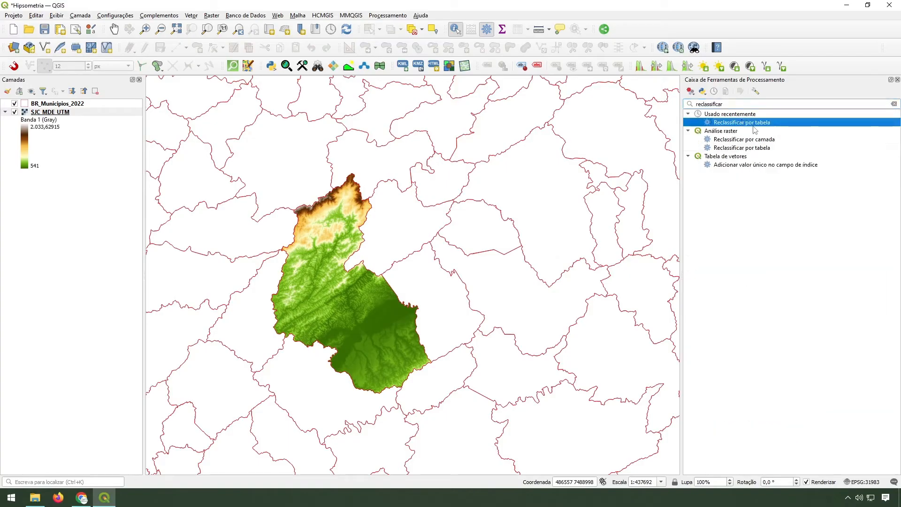
left_click(753, 140)
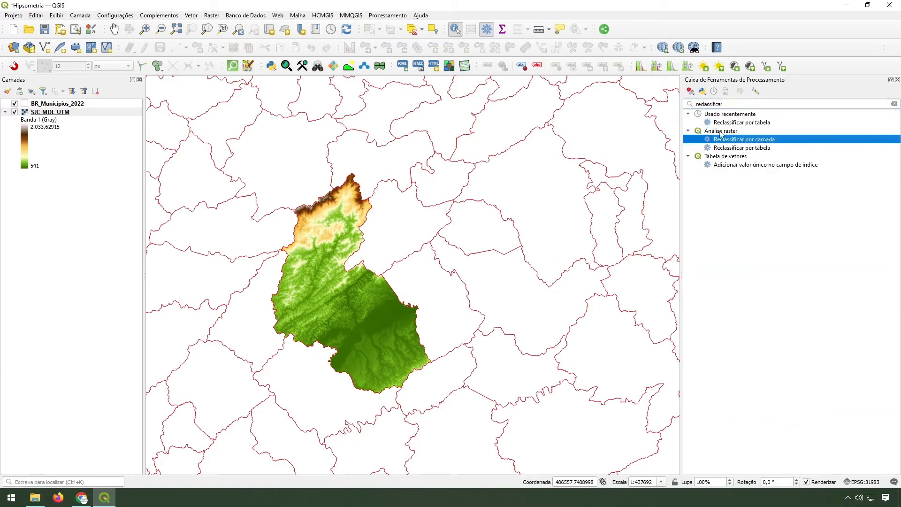
left_click(765, 148)
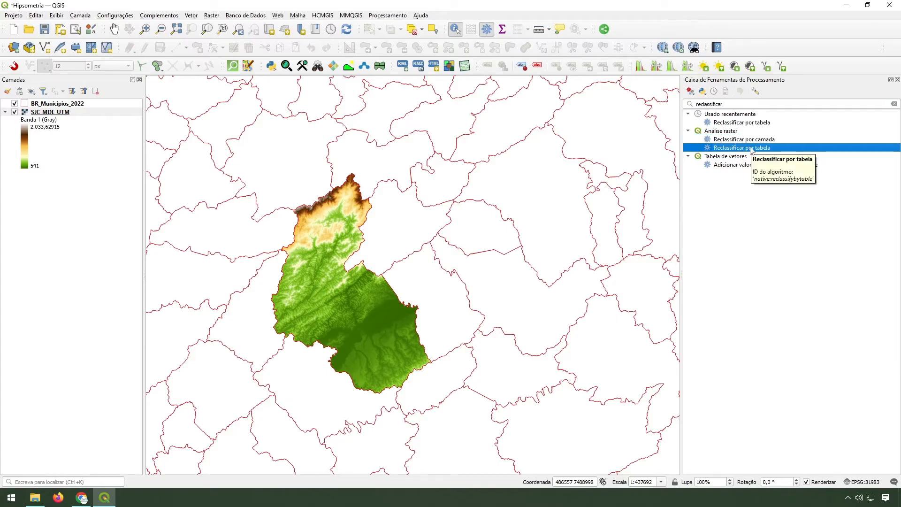
double_click(751, 148)
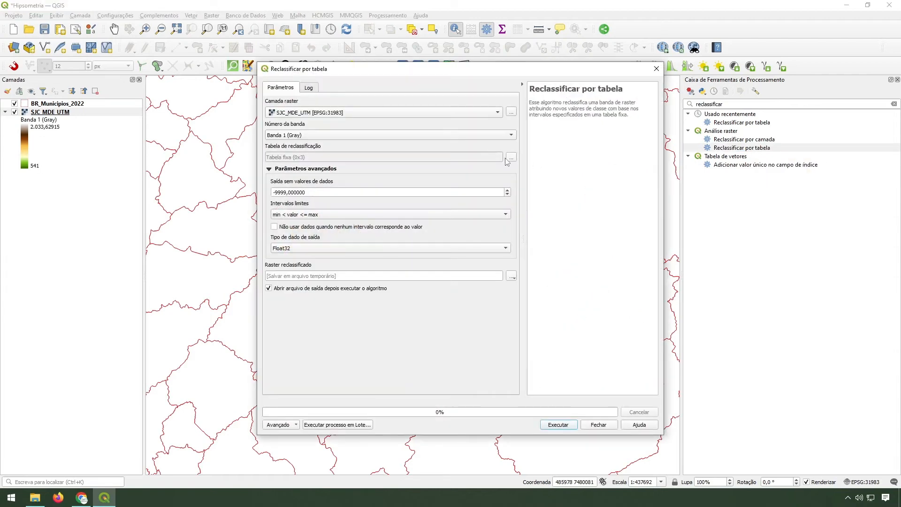
left_click(331, 115)
left_click(331, 116)
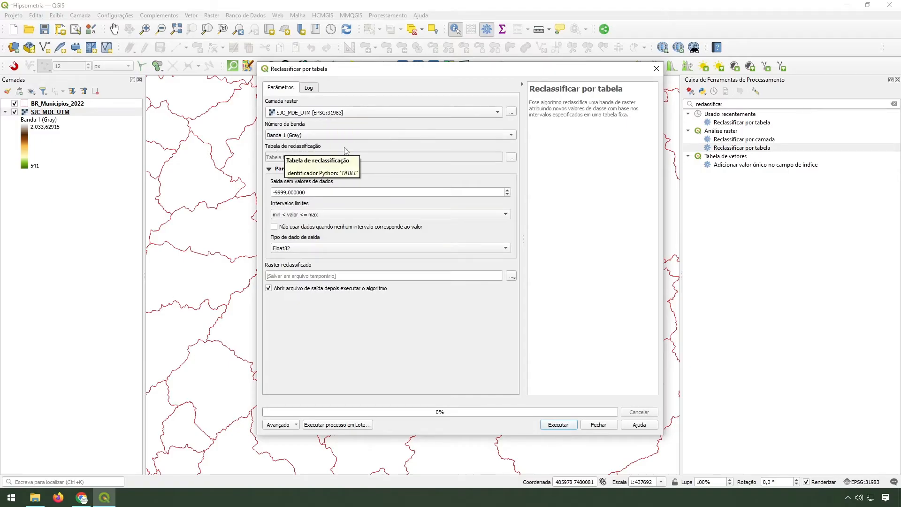
Open the reclassification table and add a first class from 500 to 750 with value 1.
left_click(511, 157)
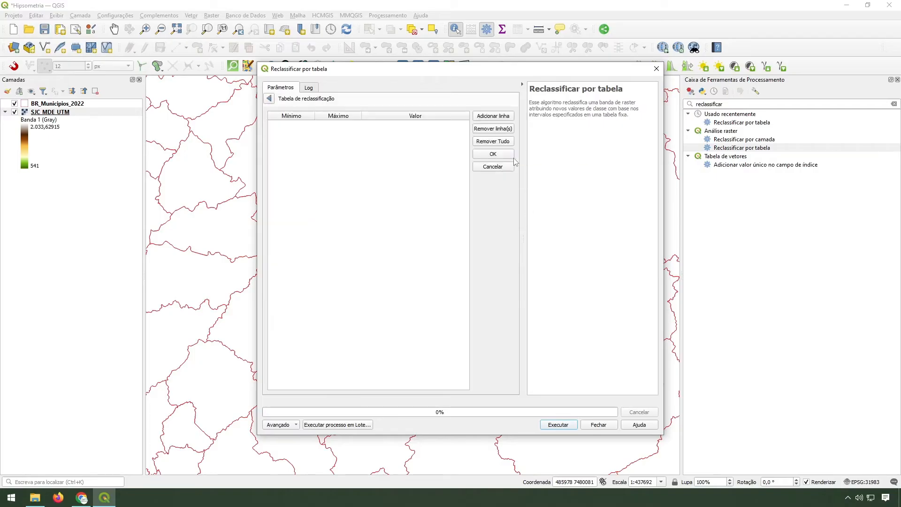
left_click(493, 117)
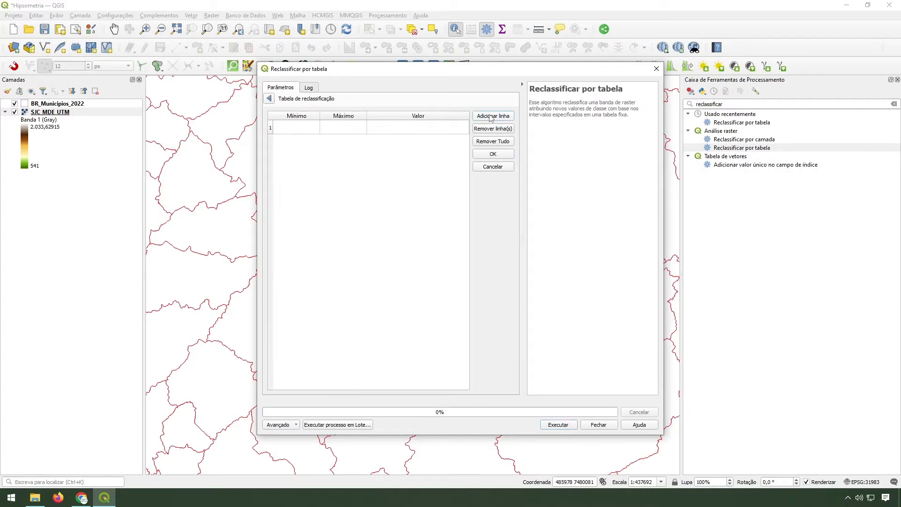
double_click(296, 128)
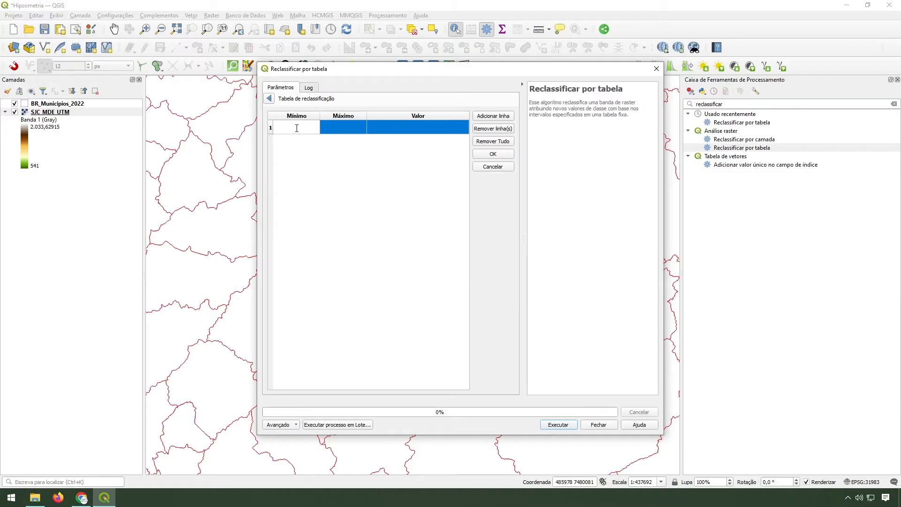
type("00")
double_click(342, 130)
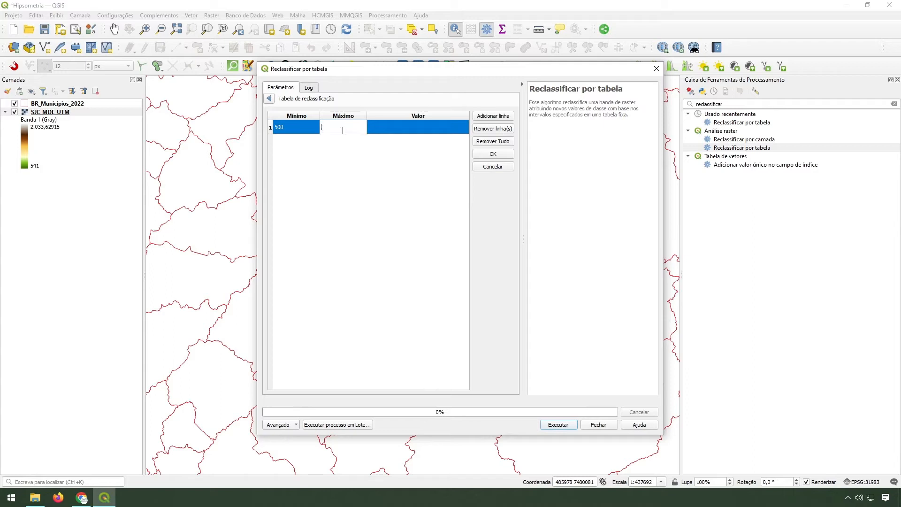
type("750")
key("Return")
double_click(381, 126)
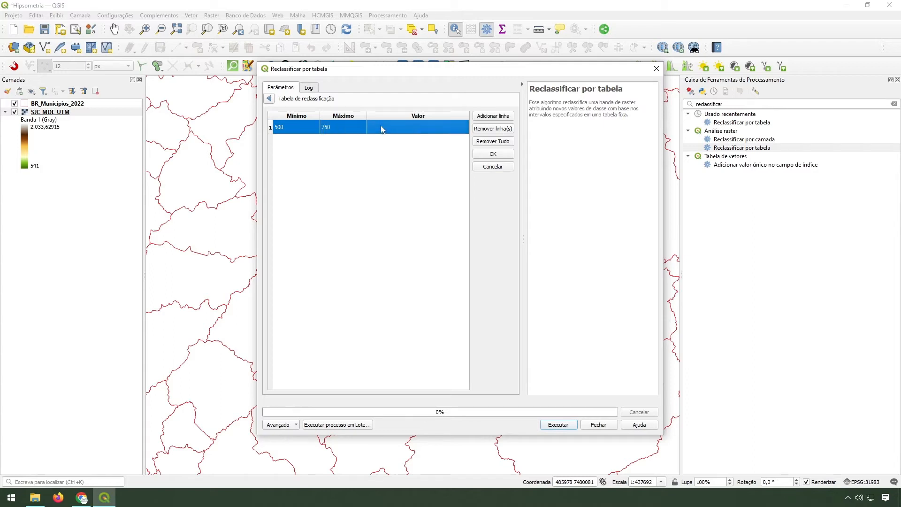
left_click(387, 189)
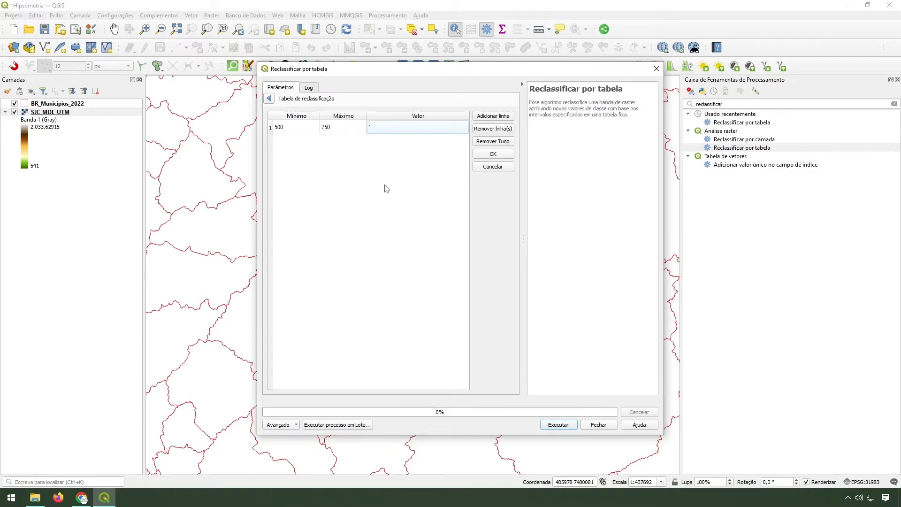
Add four empty rows to the reclassification table below the first class.
left_click(487, 119)
left_click(487, 118)
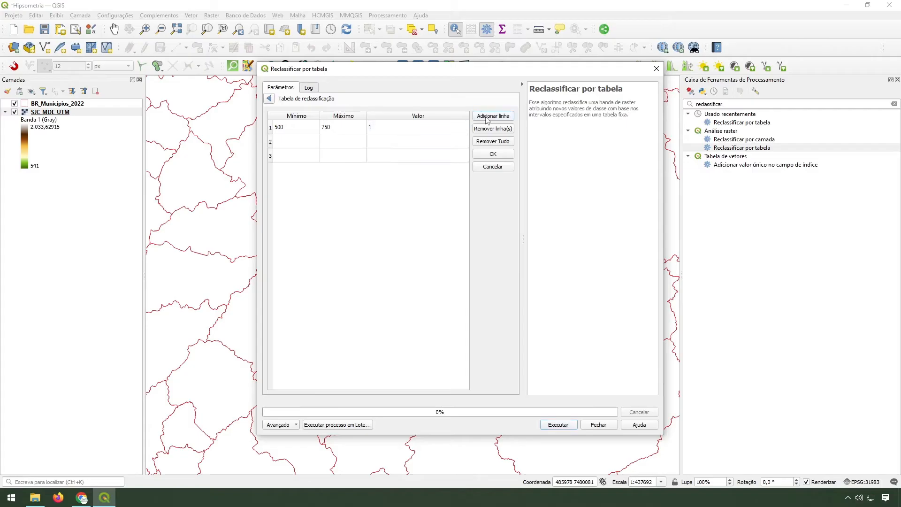
left_click(487, 118)
left_click(486, 119)
Fill the second row with minimum 750, maximum 1000 and value 2.
double_click(289, 142)
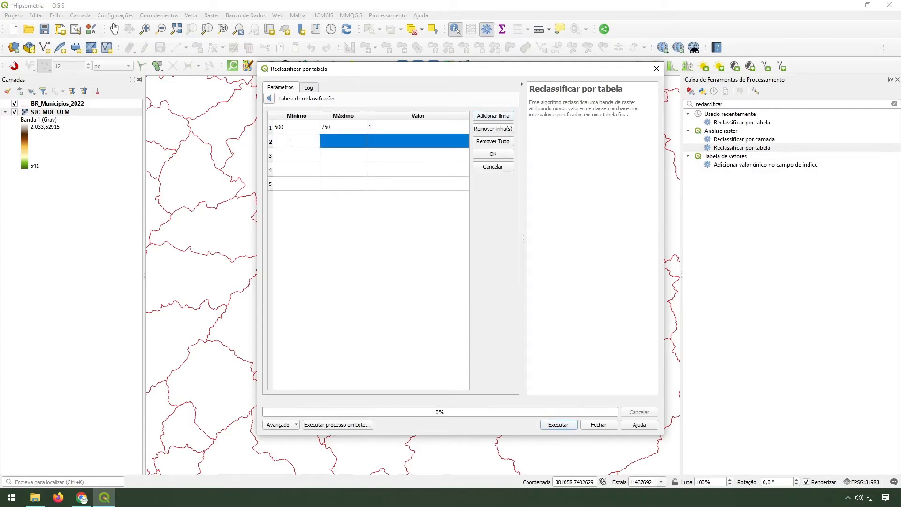
type("750")
left_click(346, 141)
type("100")
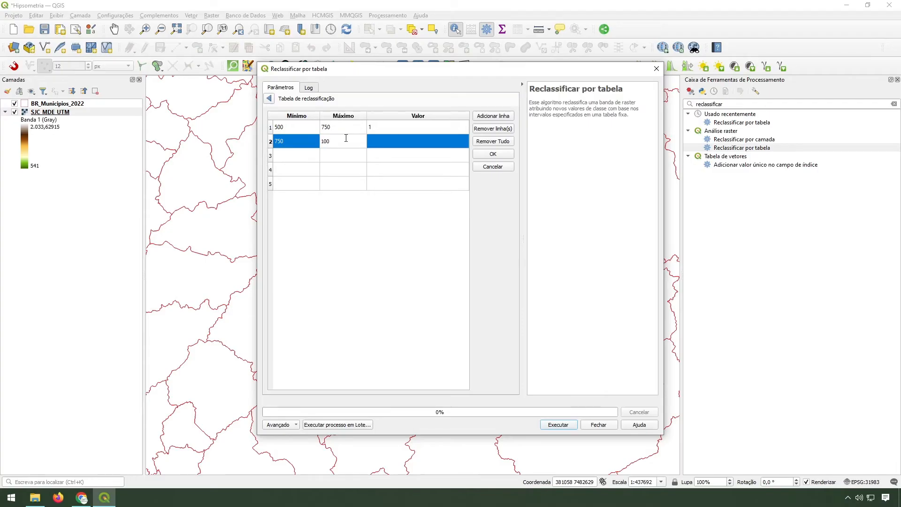
type("0")
key("Return")
left_click(404, 144)
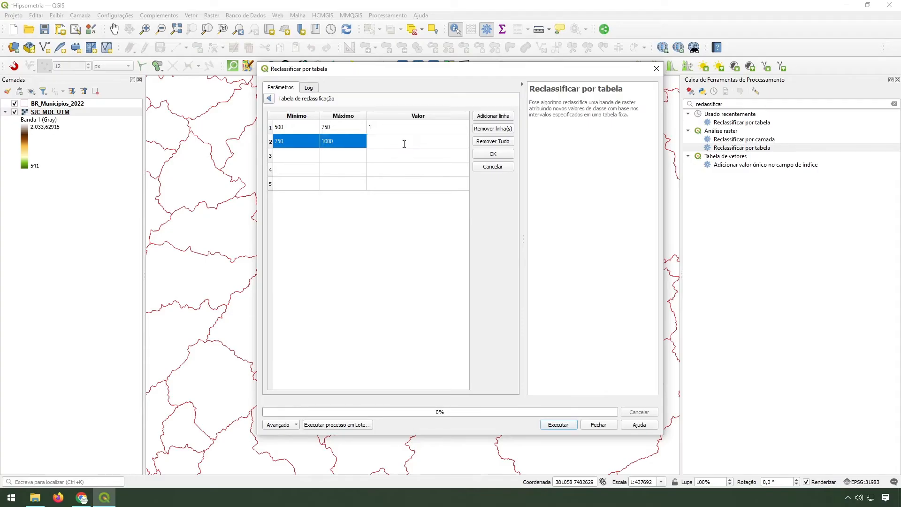
type("2")
Fill the third row with minimum 1000, maximum 1250 and value 3.
left_click(294, 156)
type("1")
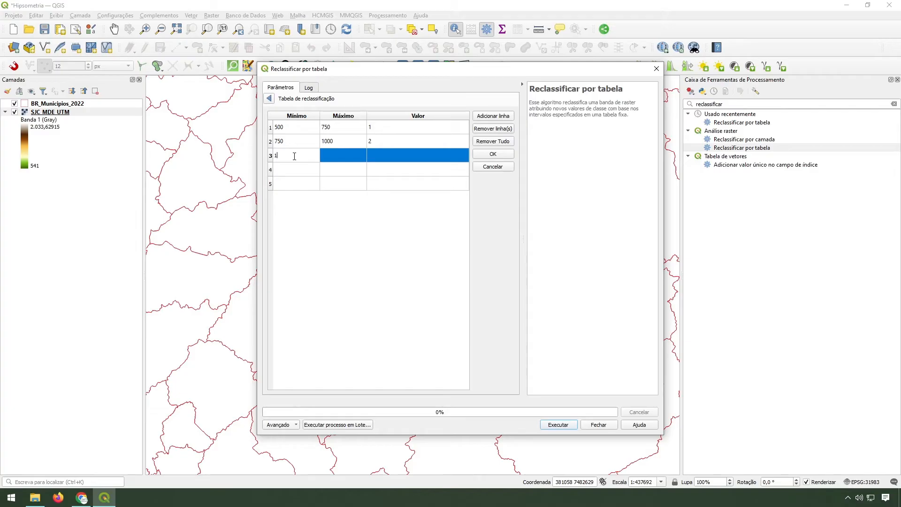
type("000")
left_click(346, 158)
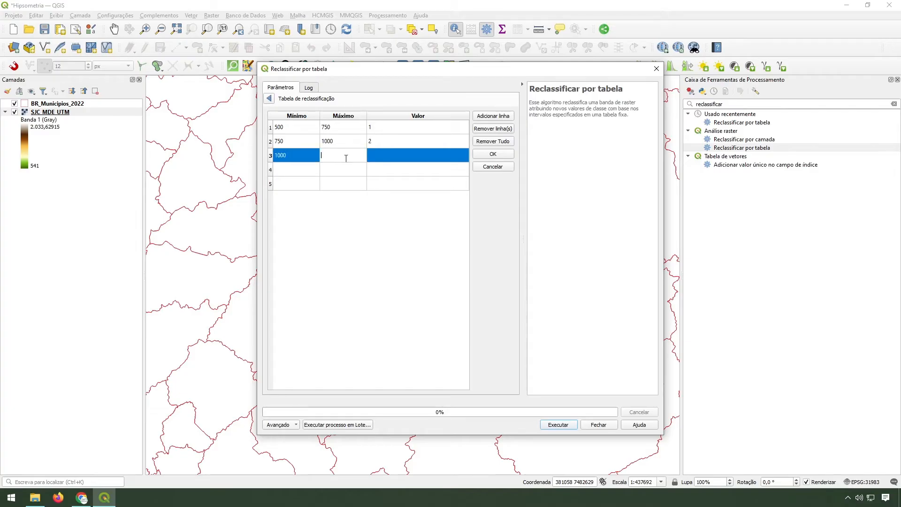
type("1250")
key("Return")
left_click(384, 155)
key("Down")
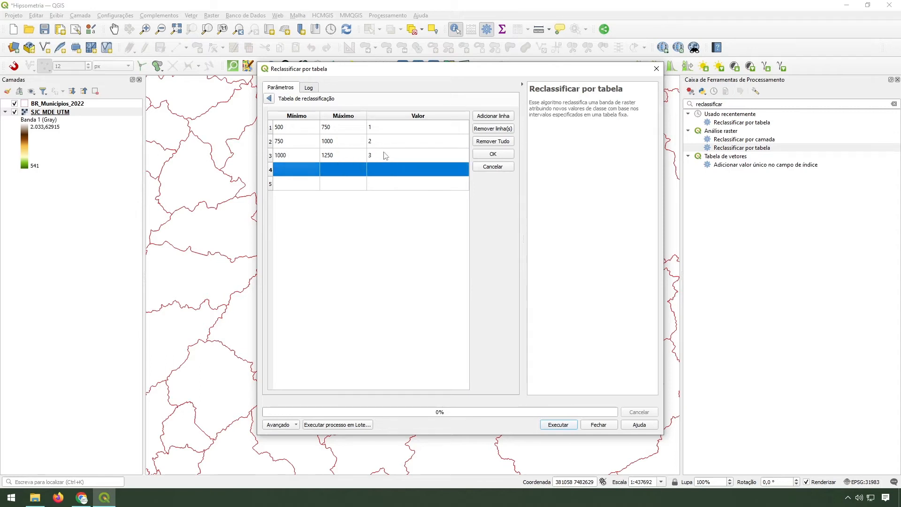
Fill the fourth row with minimum 1250, maximum 1500 and value 4.
type("1")
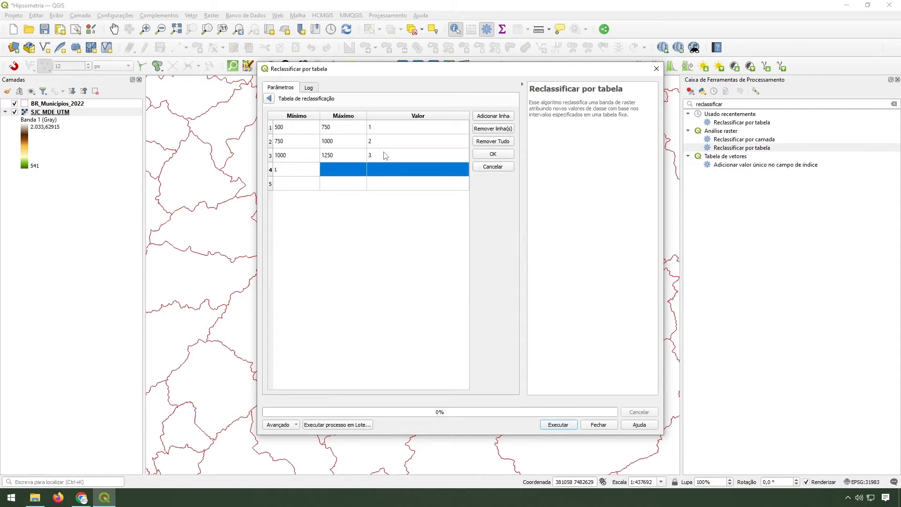
type("250")
double_click(344, 170)
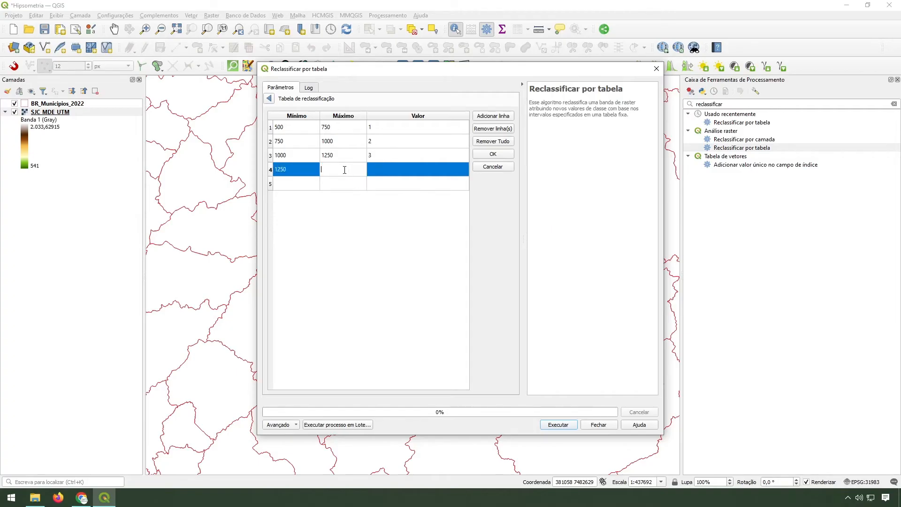
type("1500")
double_click(389, 172)
type("4")
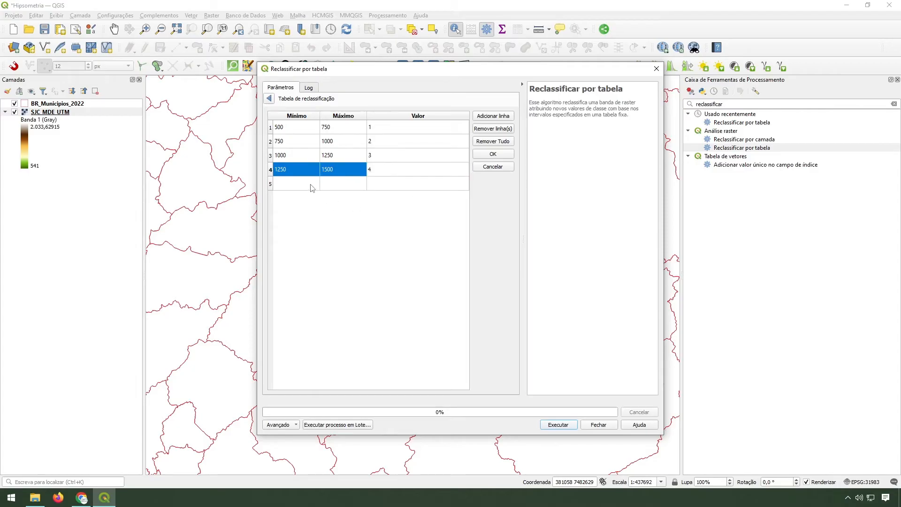
Fill the fifth row with minimum 1500, maximum 1750 and value 5.
double_click(309, 183)
type("15")
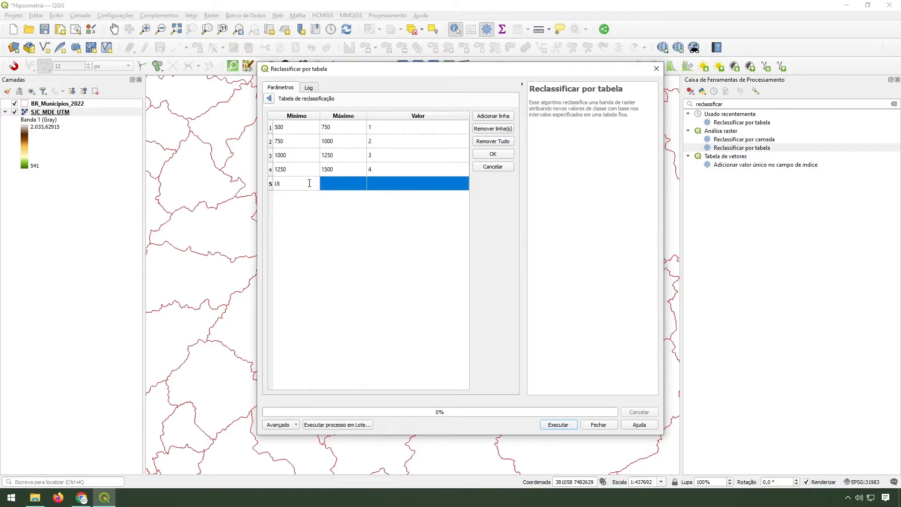
type("00")
double_click(349, 183)
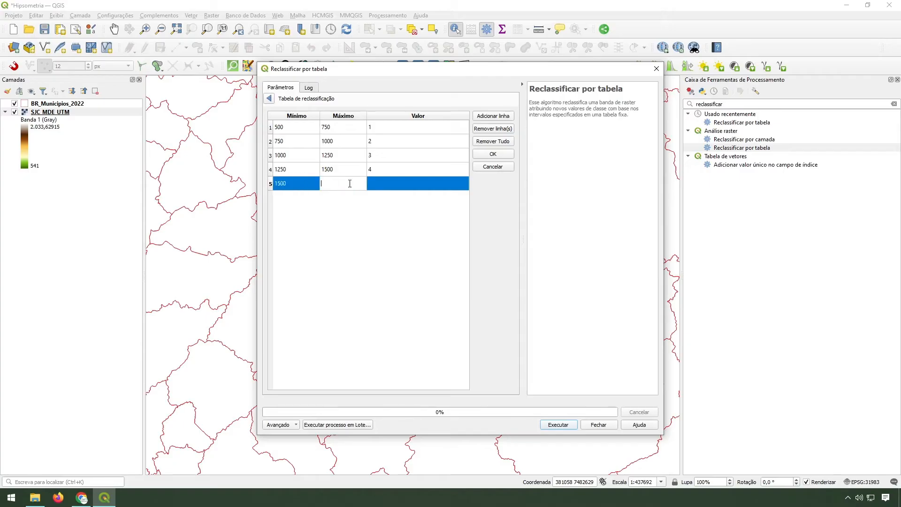
type("1750")
double_click(385, 185)
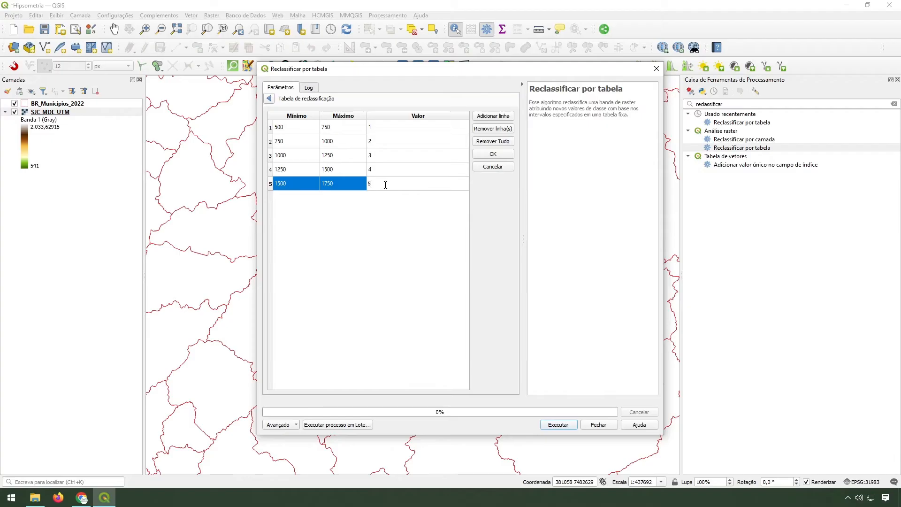
key("Return")
left_click(397, 205)
Add a sixth row to the reclassification table with minimum 1750 and maximum 2000.
left_click(493, 116)
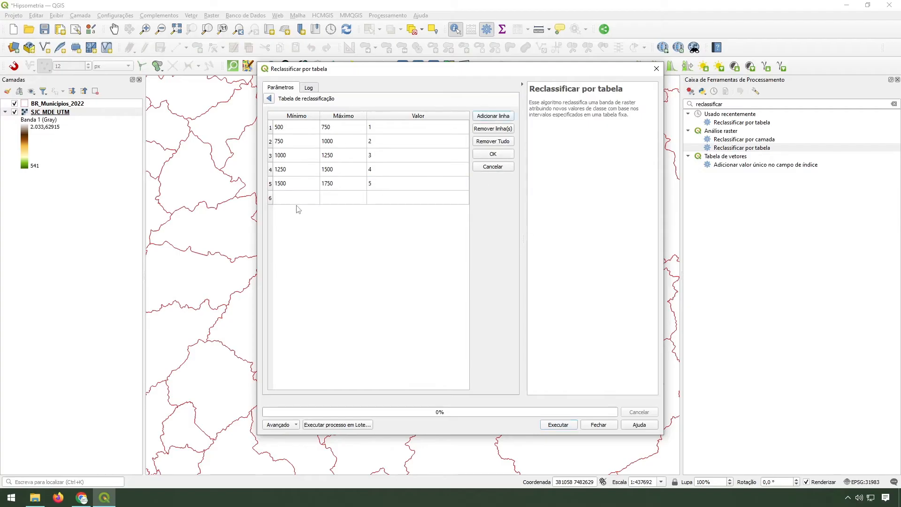
double_click(296, 199)
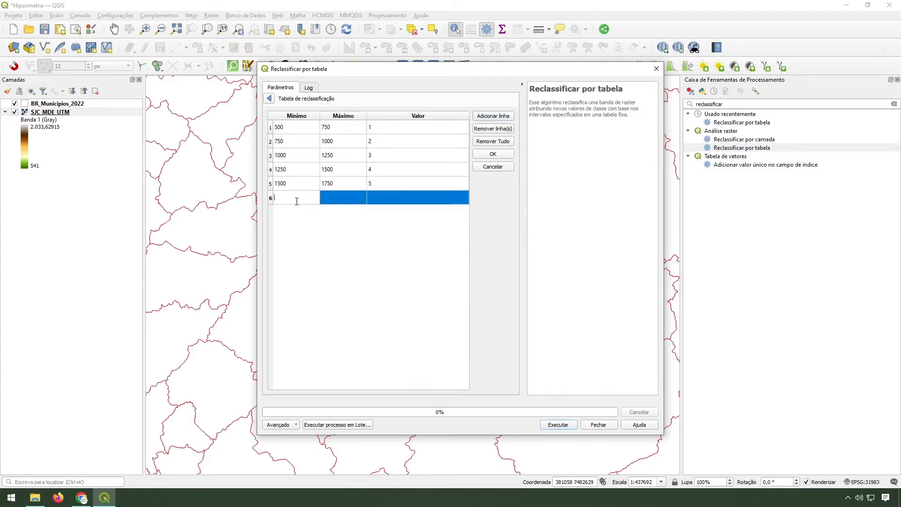
type("1750")
double_click(338, 203)
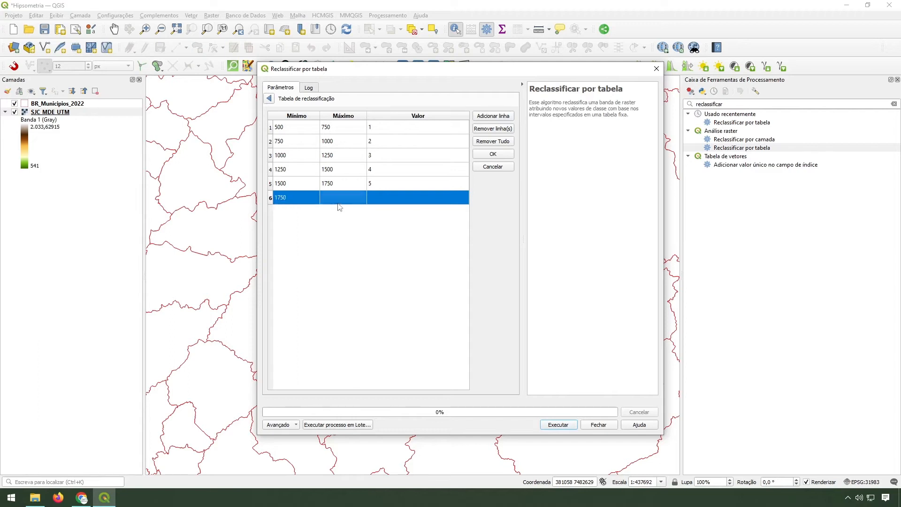
type("2000")
key("Return")
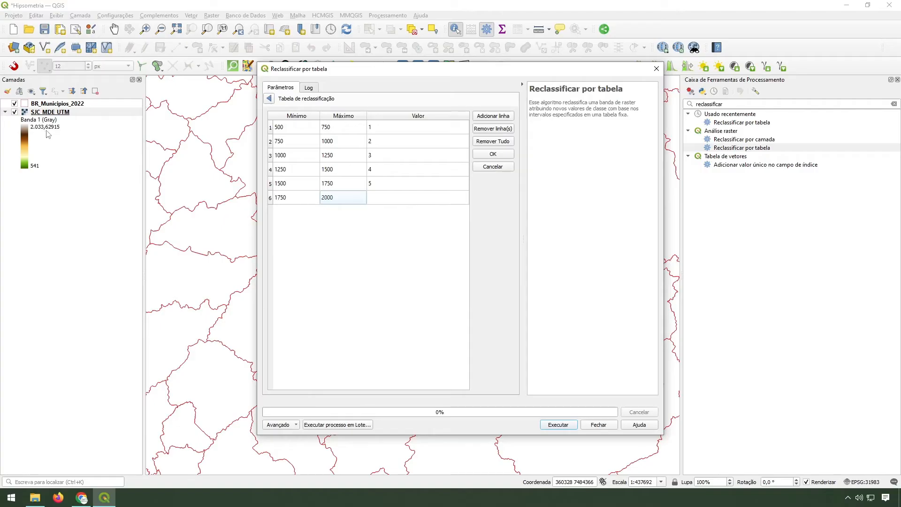
Set the sixth row's maximum to 2034 and its class value to 6.
left_click(328, 198)
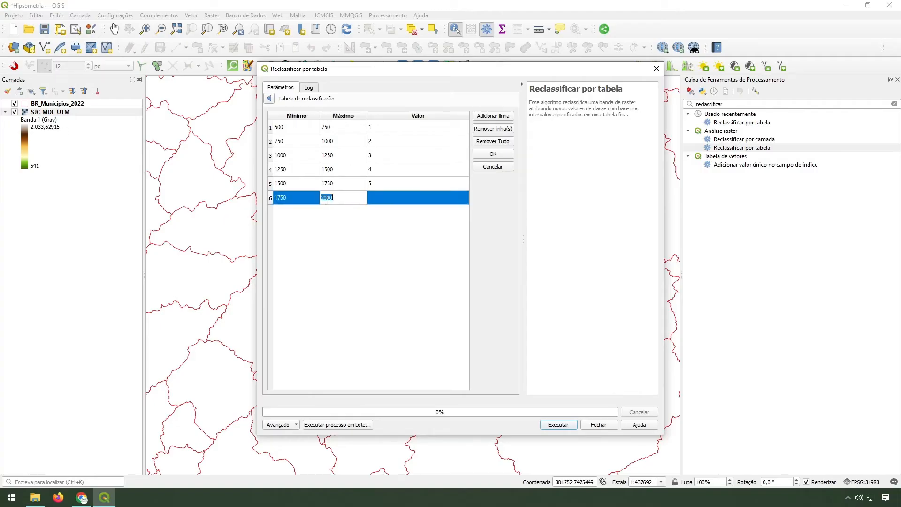
left_click_drag(327, 197, 339, 198)
type("34")
left_click(390, 196)
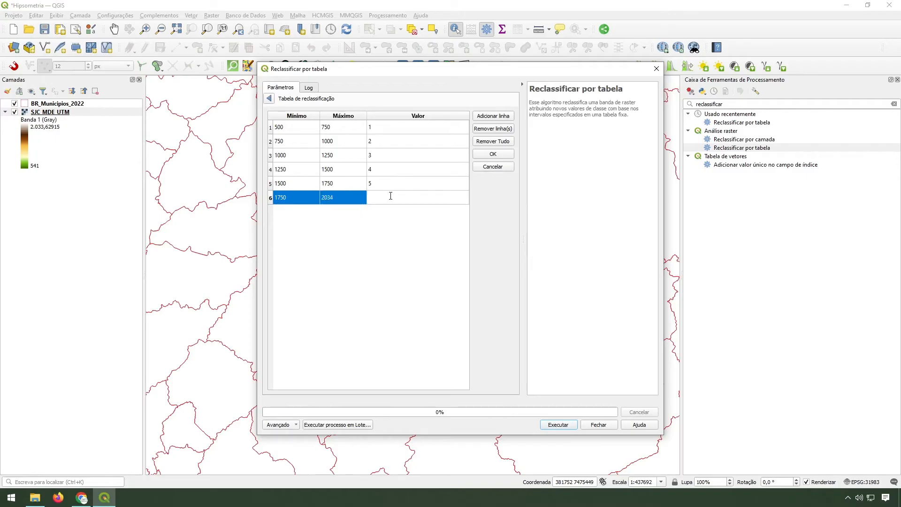
left_click(369, 243)
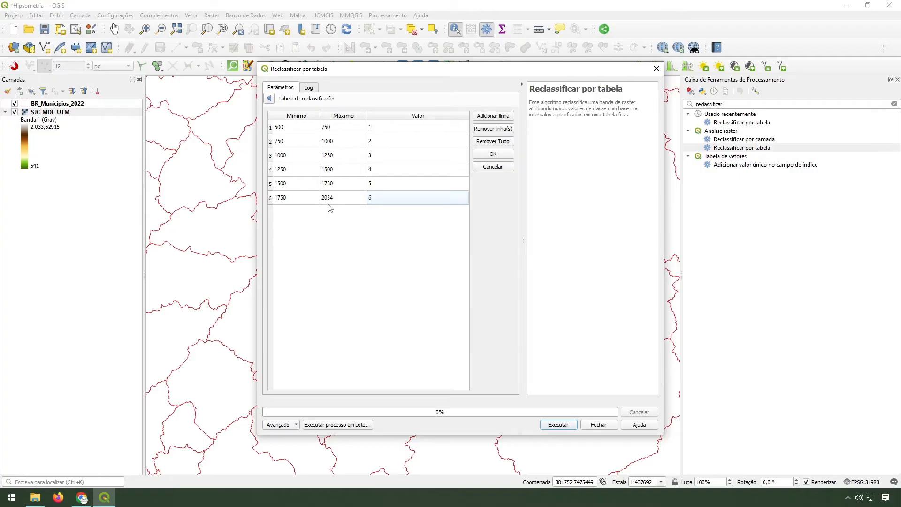
Accept the six-row reclassification table and keep the interval bounds as min < valor <= max.
left_click(493, 154)
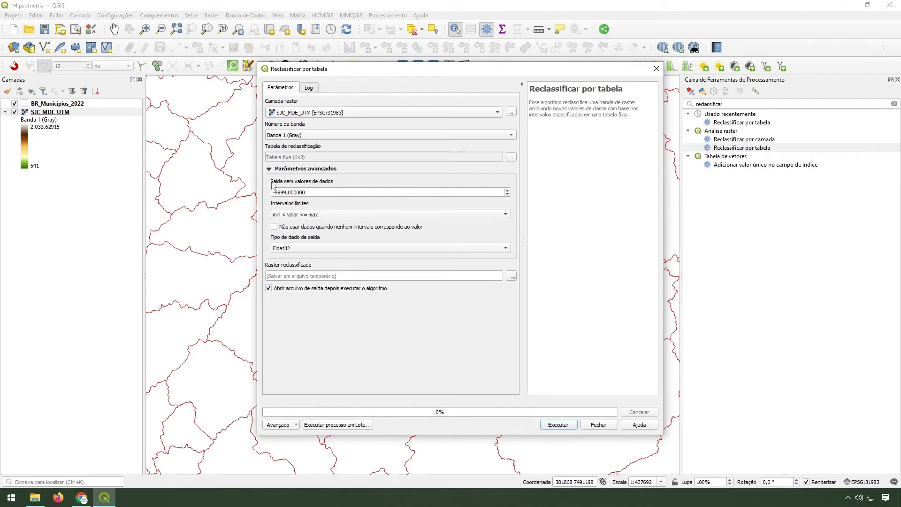
left_click(308, 214)
left_click(333, 216)
left_click(333, 216)
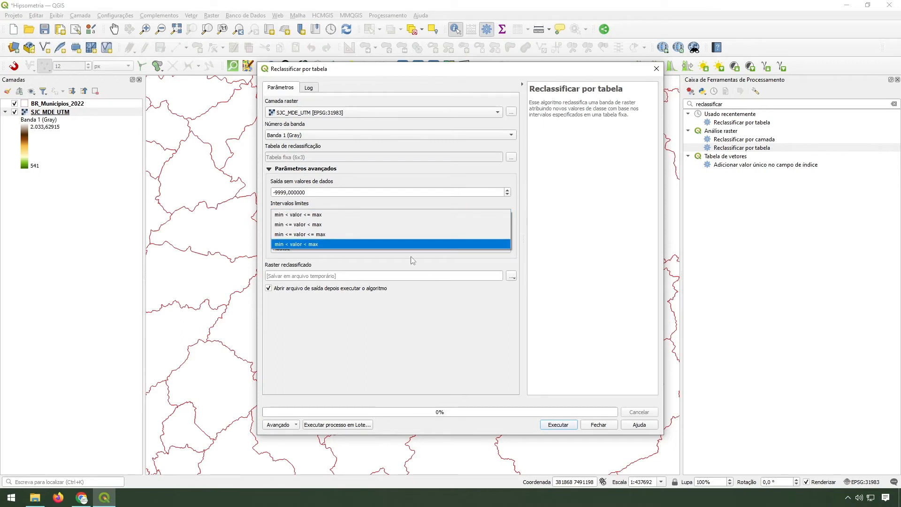
left_click(368, 214)
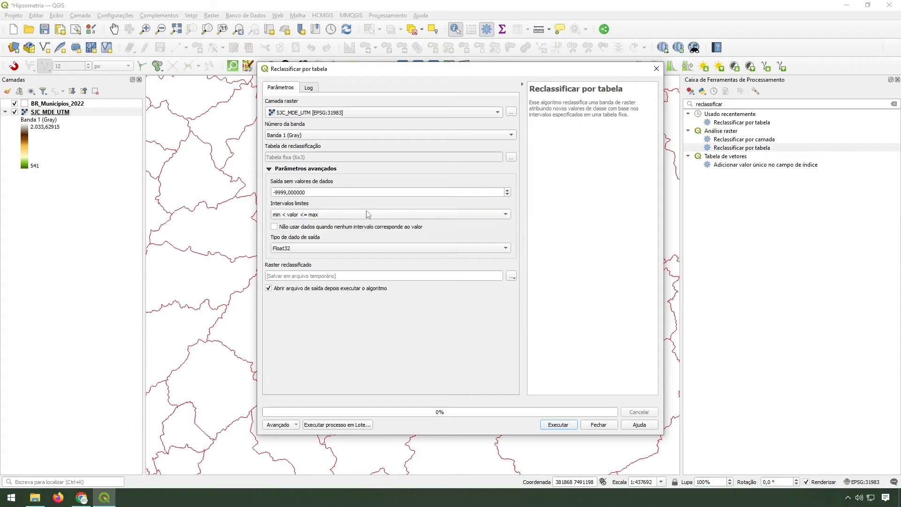
Check the data type of the SJC_MDE_UTM raster in its layer information.
left_click(451, 249)
left_click(450, 248)
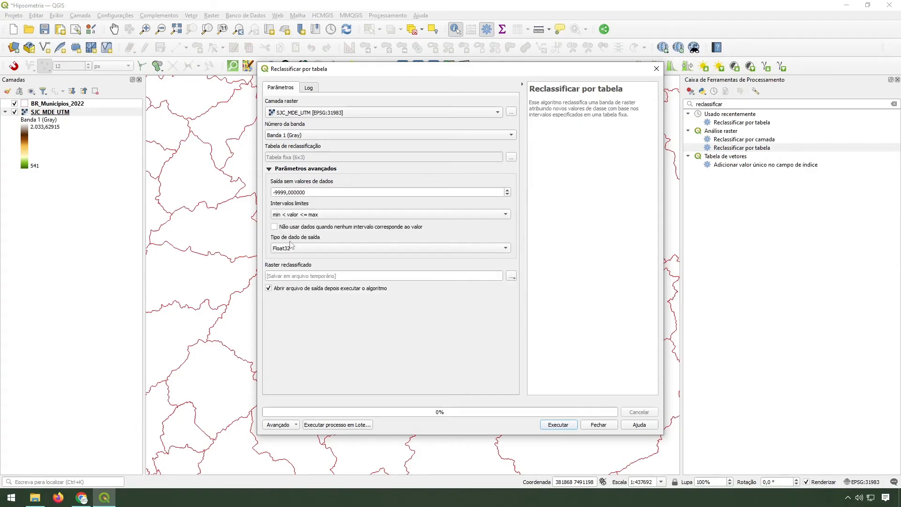
left_click(355, 246)
left_click(355, 249)
double_click(35, 115)
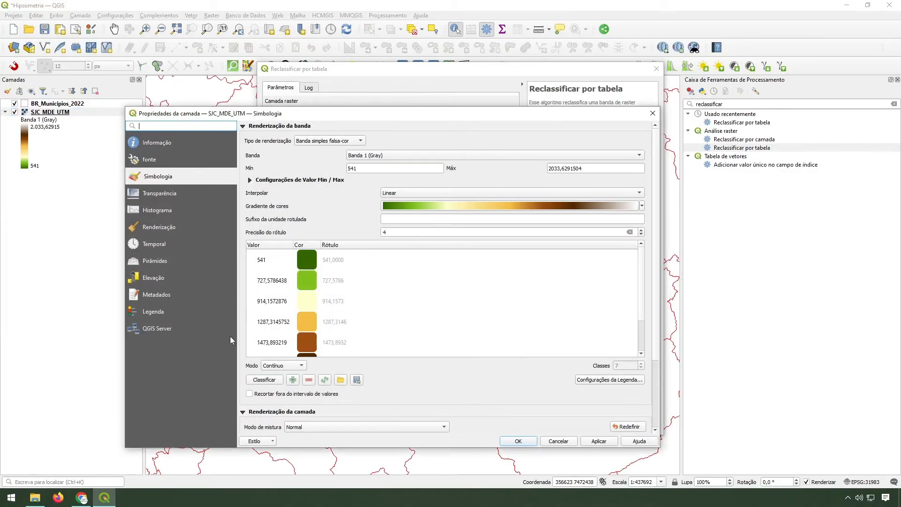
left_click(177, 143)
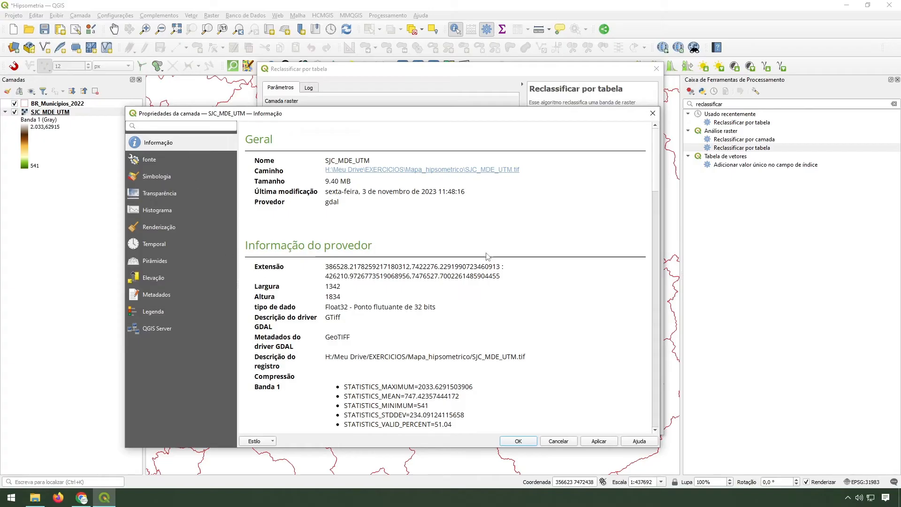
left_click(653, 113)
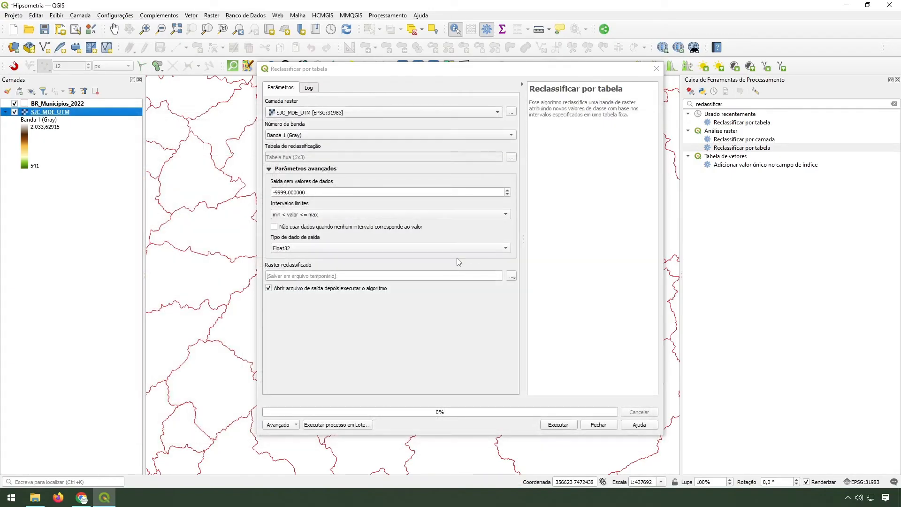
Set the output data type to Byte and the output file to SJC_MDE_UTM_reclass.tif in the Mapa_hipsometrico folder.
left_click(348, 252)
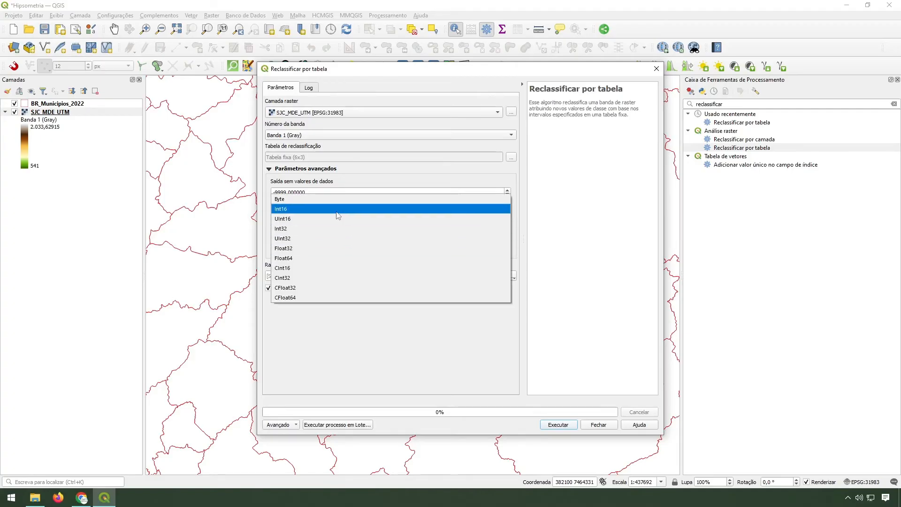
left_click(357, 199)
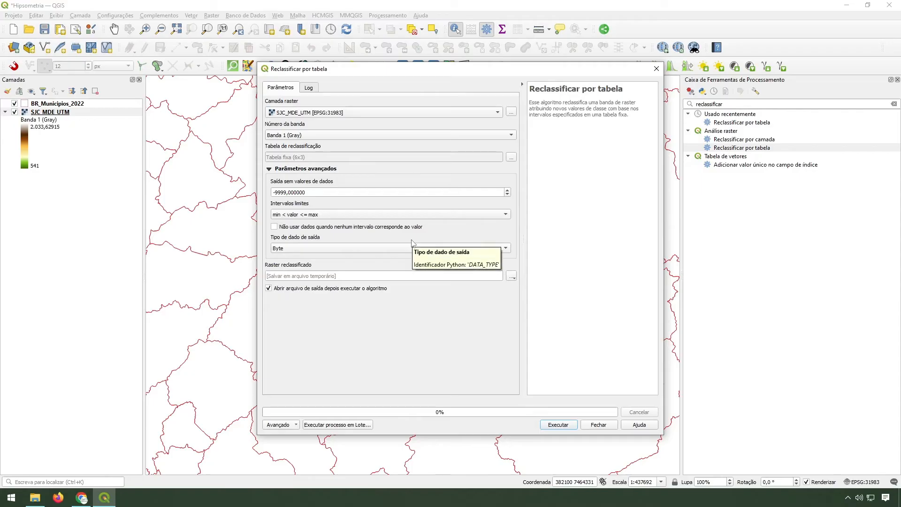
left_click(511, 276)
left_click(526, 298)
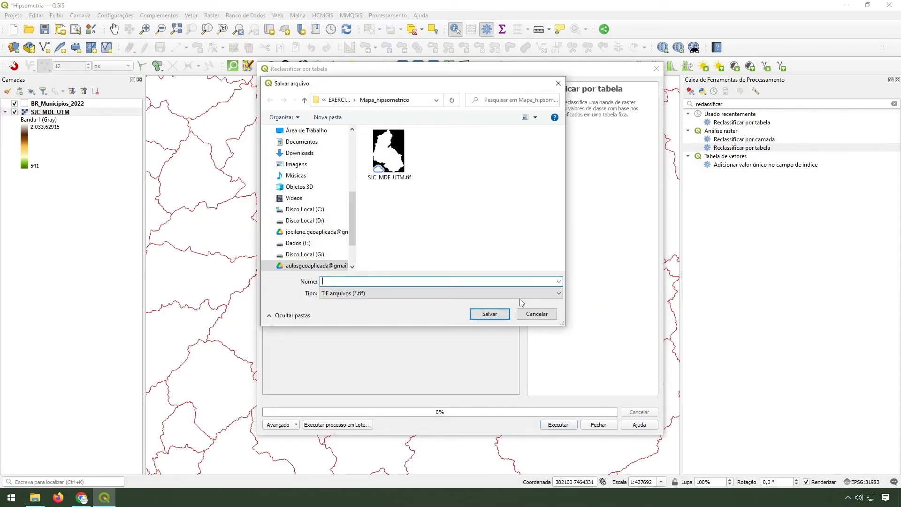
left_click(388, 153)
left_click(360, 281)
left_click(360, 281)
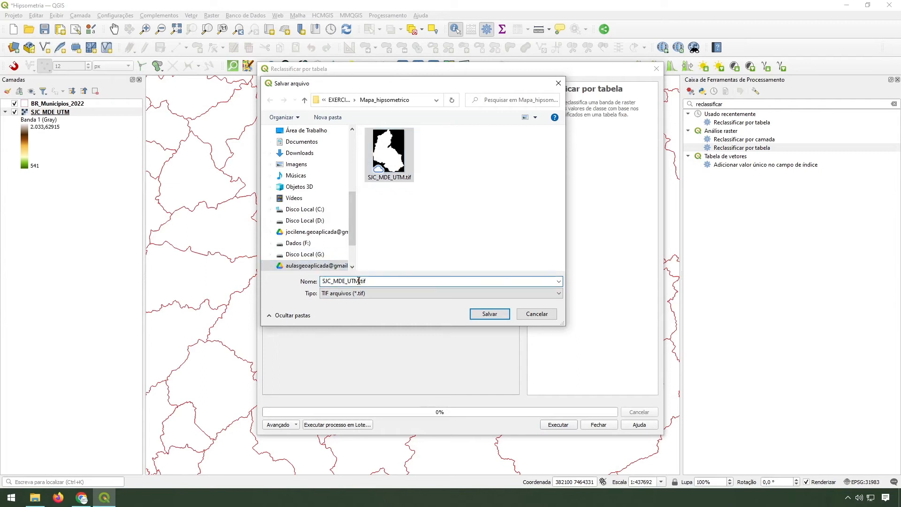
type("_")
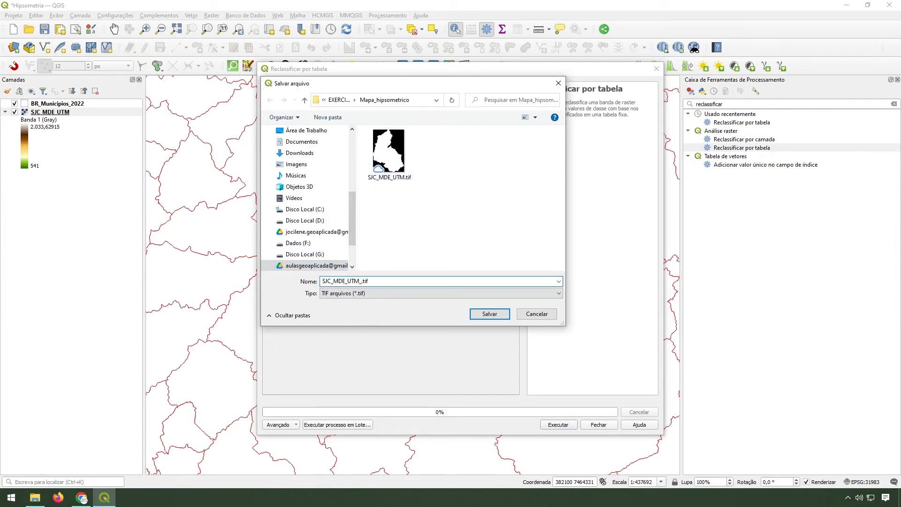
type("reclass")
left_click(493, 315)
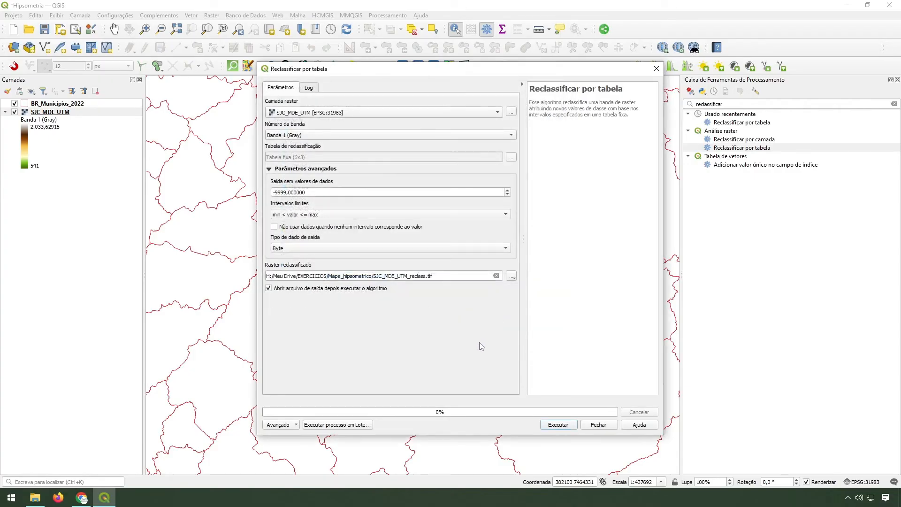
Run the table reclassification and inspect the legend and layer information of SJC_MDE_UTM_reclass.
left_click(566, 425)
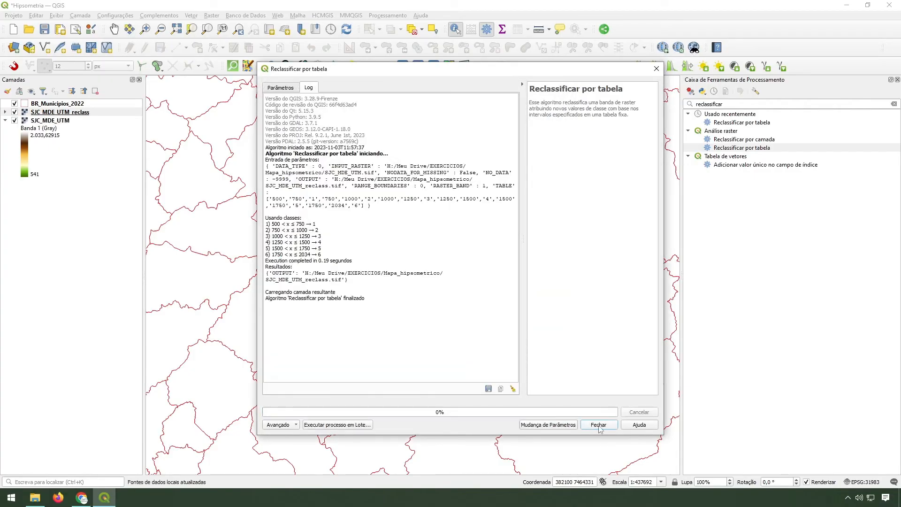
left_click(599, 425)
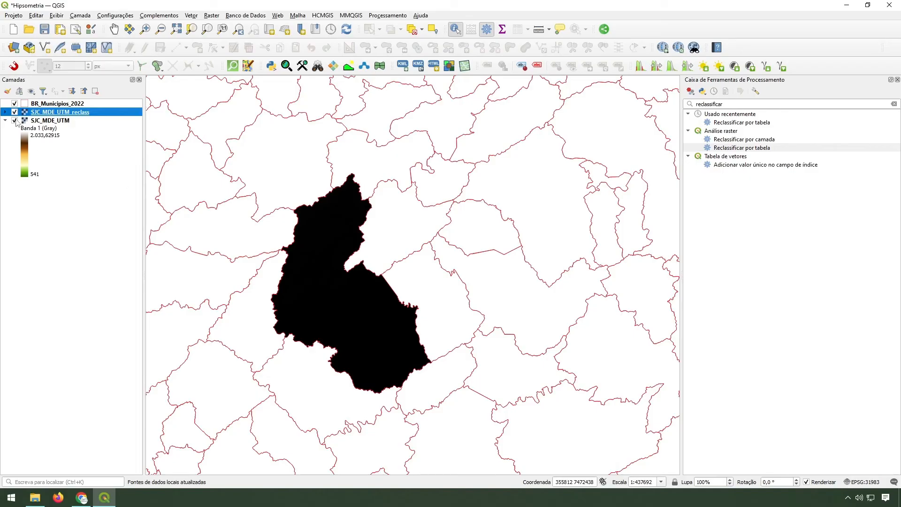
left_click(5, 112)
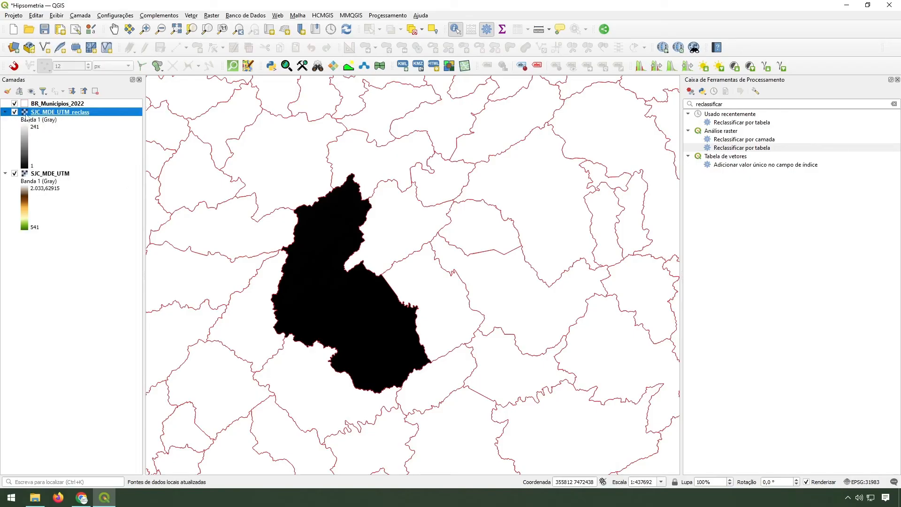
double_click(51, 113)
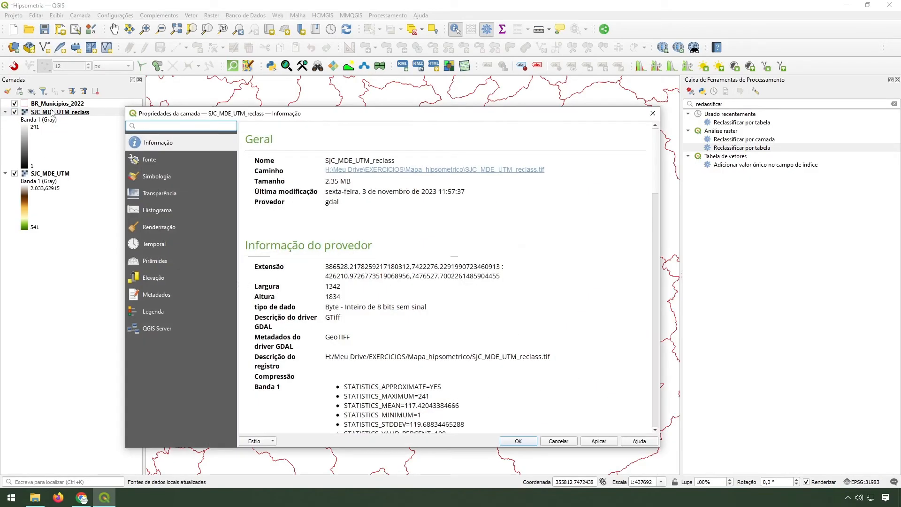
left_click(652, 113)
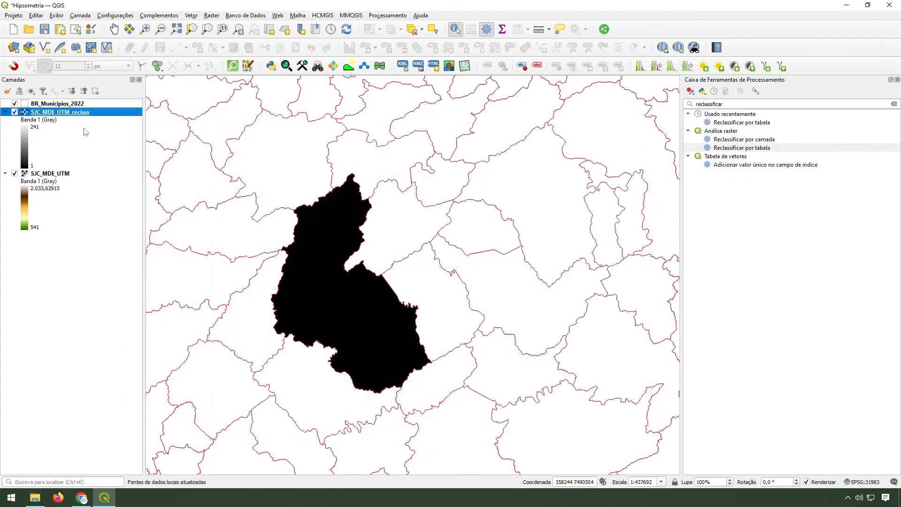
Style SJC_MDE_UTM_reclass with the Paletizado/Valores únicos renderer, classifying its values with random colors.
right_click(74, 113)
left_click(107, 298)
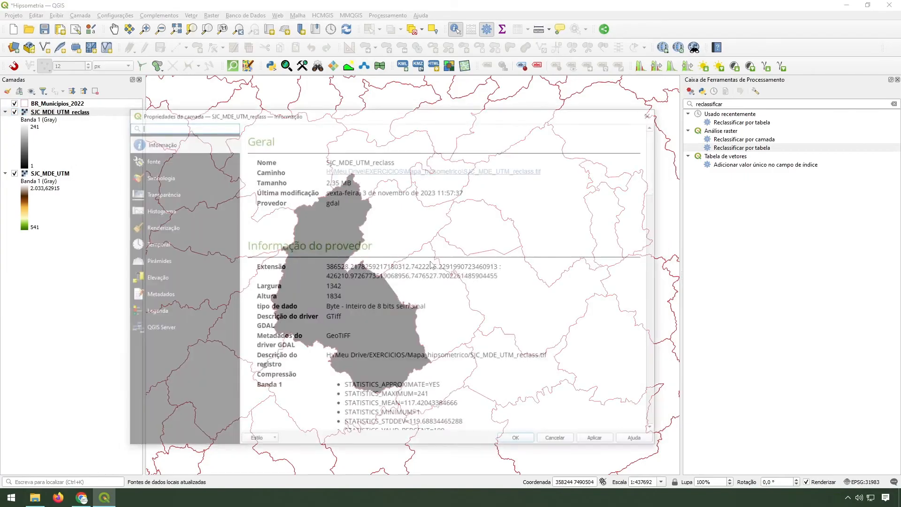
left_click(160, 176)
left_click(345, 141)
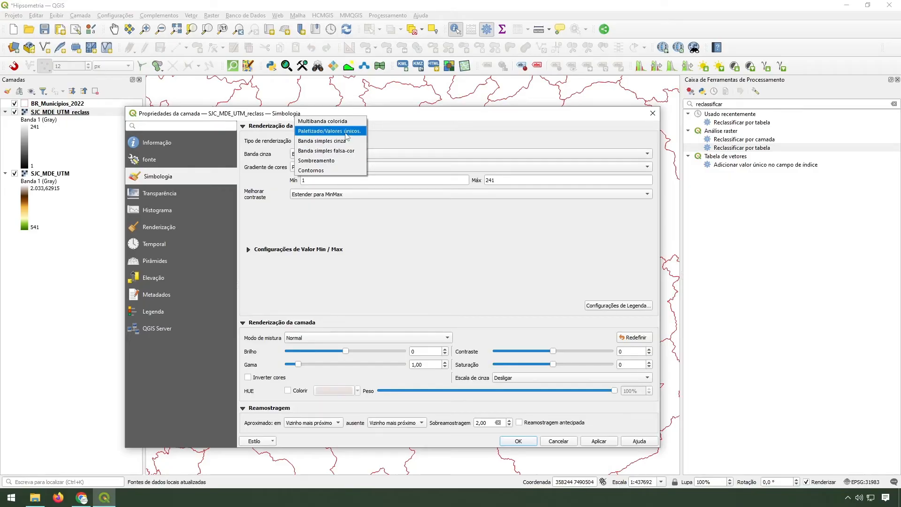
left_click(346, 133)
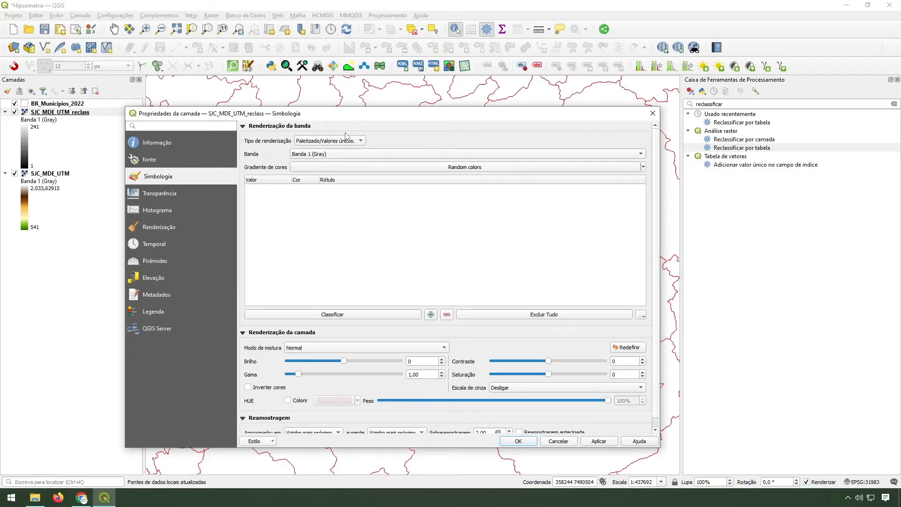
left_click(350, 313)
scroll(320, 201, "down", 2)
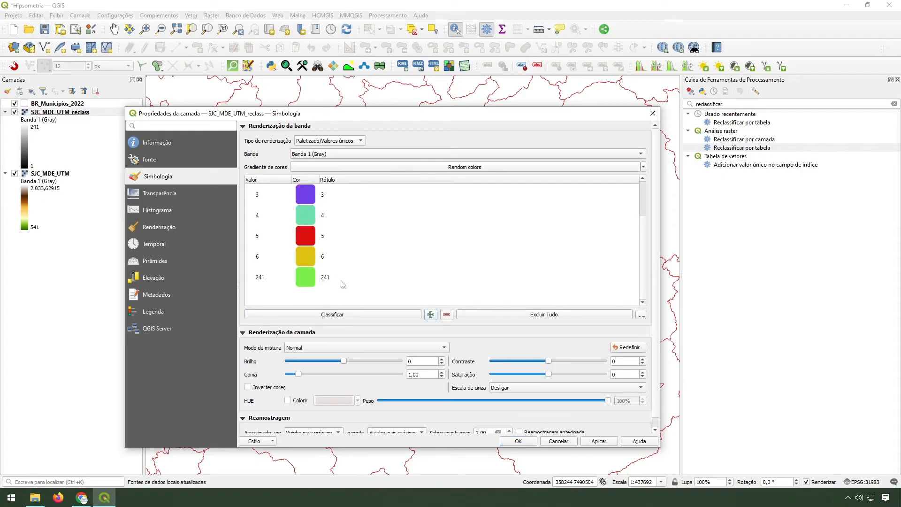
left_click(518, 441)
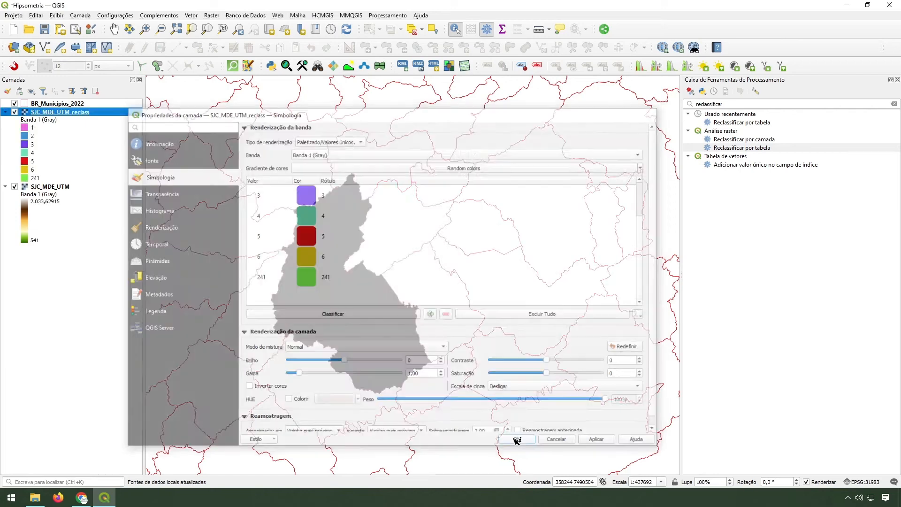
Remove the background class 241 from the SJC_MDE_UTM_reclass symbology and apply the change.
left_click_drag(322, 262, 390, 262)
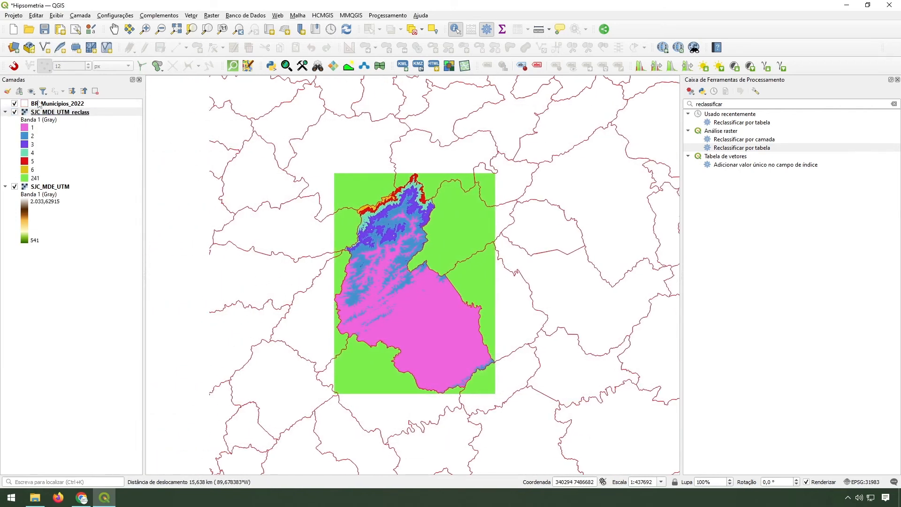
double_click(55, 113)
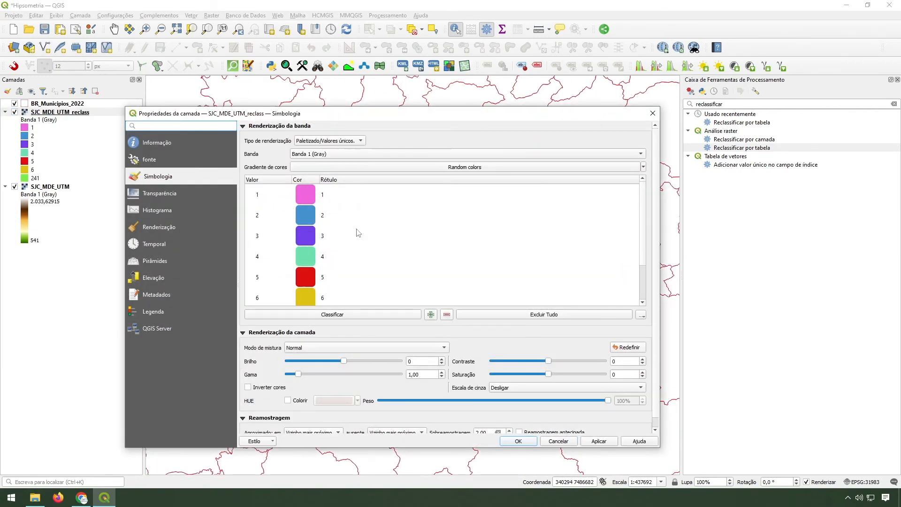
scroll(353, 246, "down", 2)
left_click(303, 283)
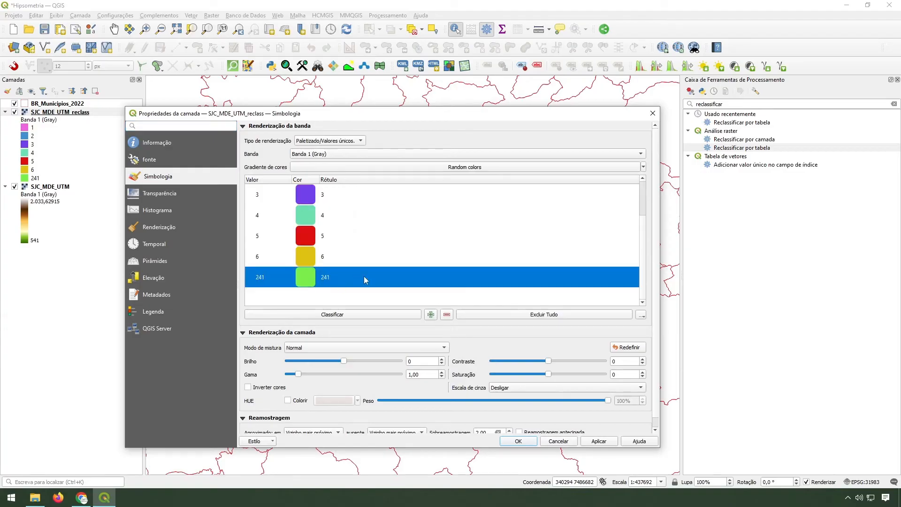
left_click(448, 318)
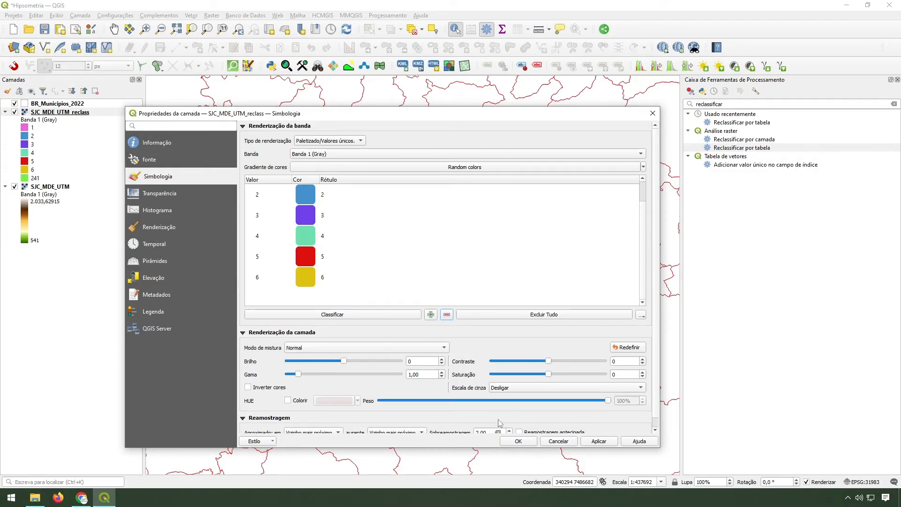
left_click(524, 444)
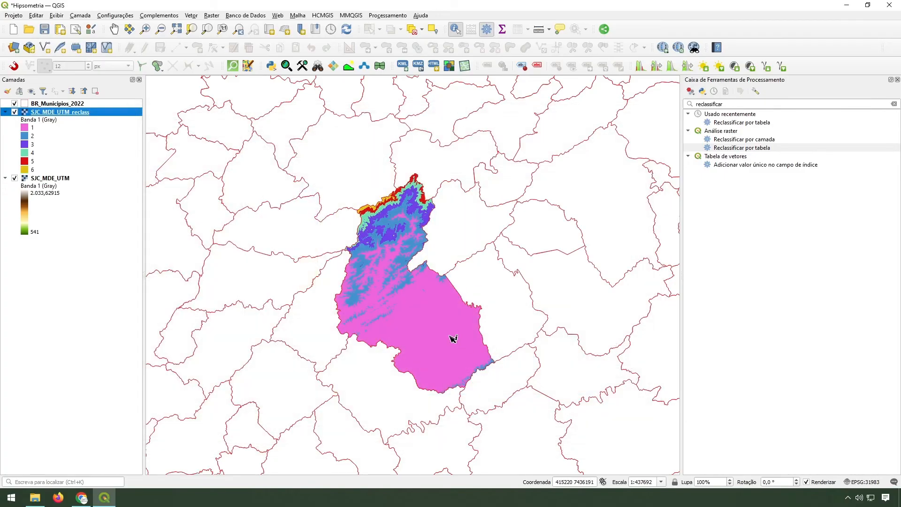
Compare the reclassified raster with the original SJC_MDE_UTM by hiding and showing the SJC_MDE_UTM_reclass layer.
left_click(15, 112)
left_click(47, 180)
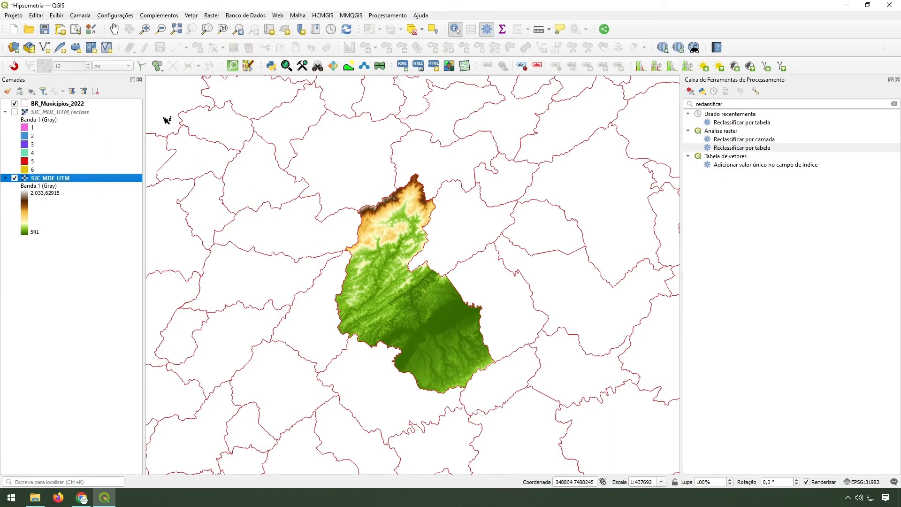
left_click(14, 114)
left_click(15, 112)
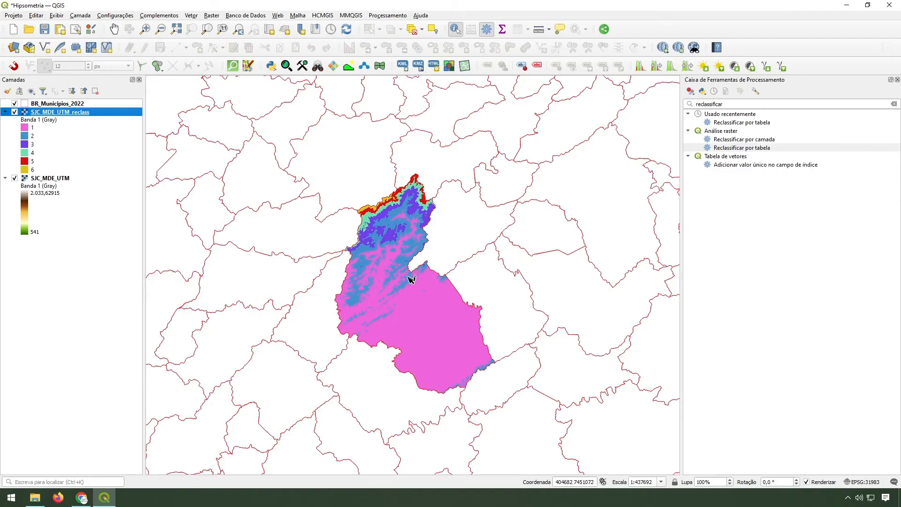
Open the symbology properties of SJC_MDE_UTM_reclass and browse the full list of available color ramps.
double_click(78, 114)
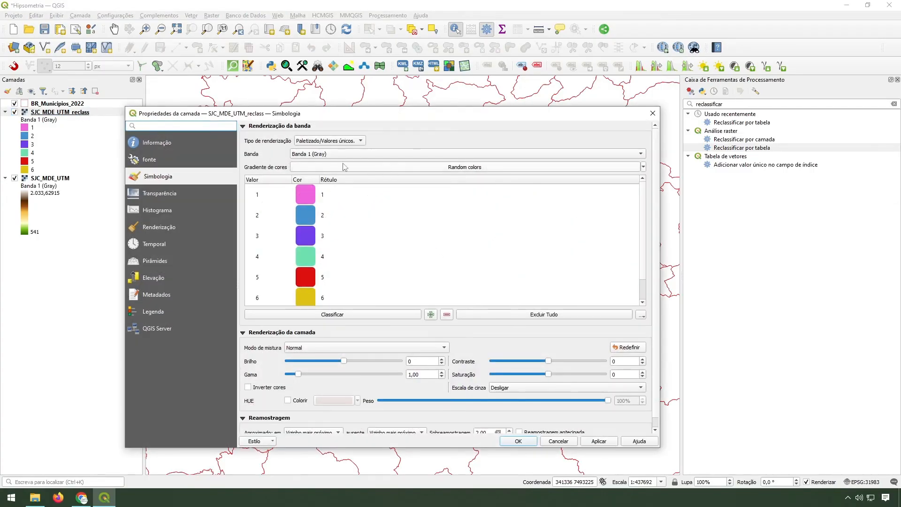
left_click(643, 167)
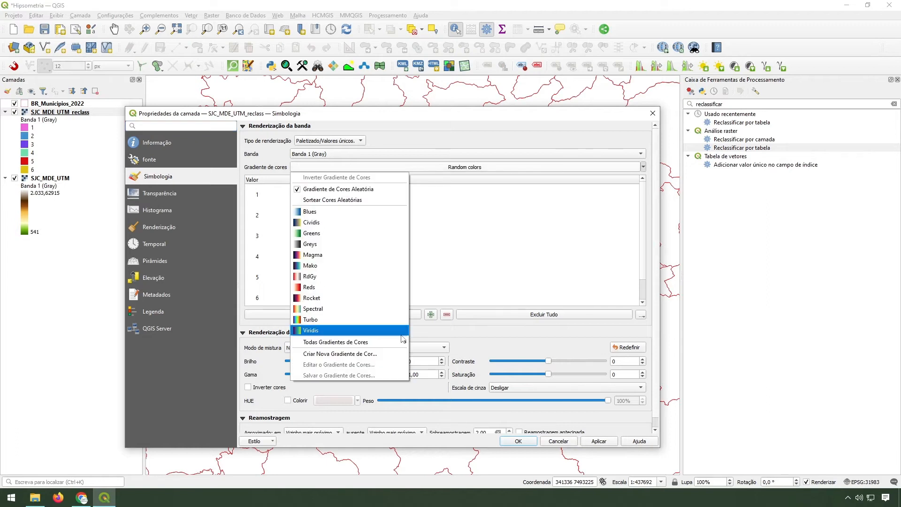
mouse_move(399, 342)
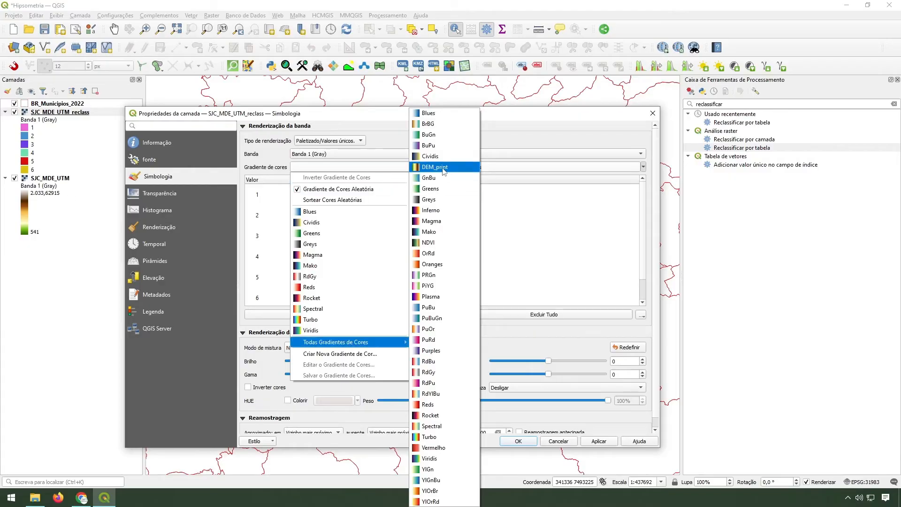
left_click(340, 353)
left_click(392, 282)
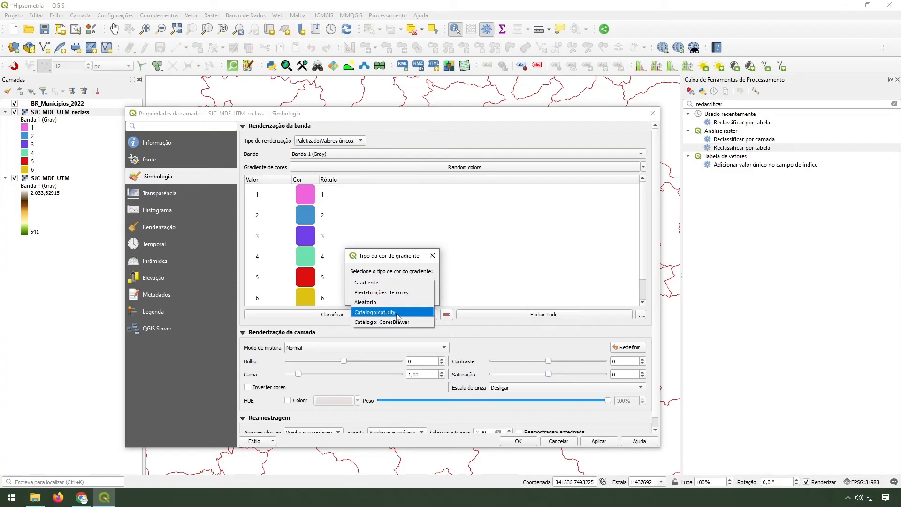
left_click(416, 261)
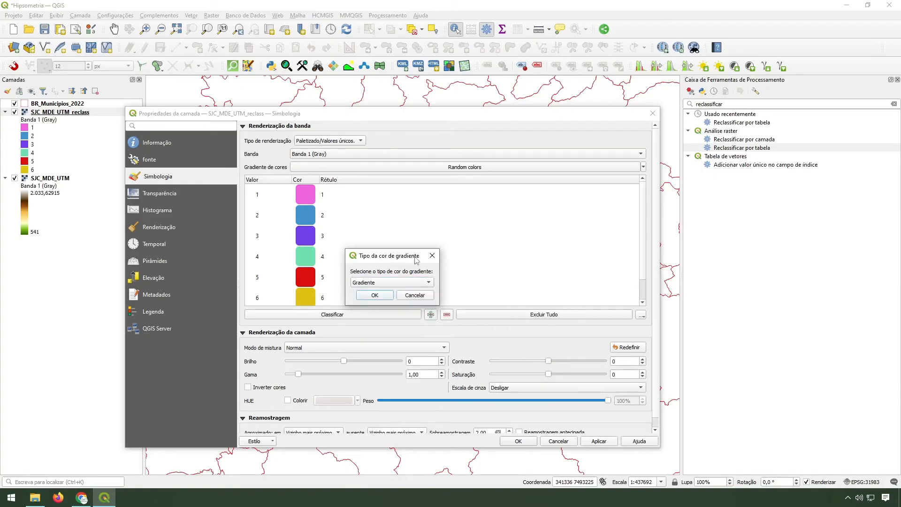
left_click(432, 255)
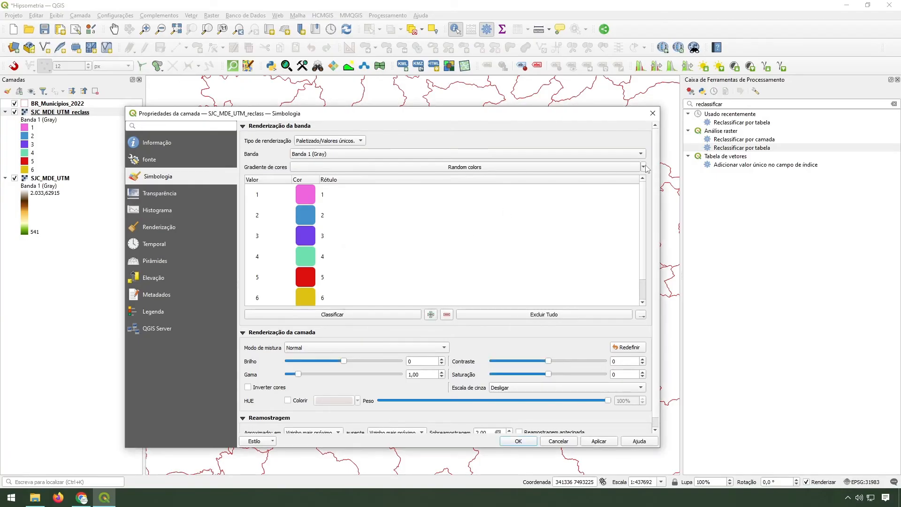
Apply the DEM_print color ramp to the raster classes and lighten class 4's brown to #af6720.
left_click(646, 167)
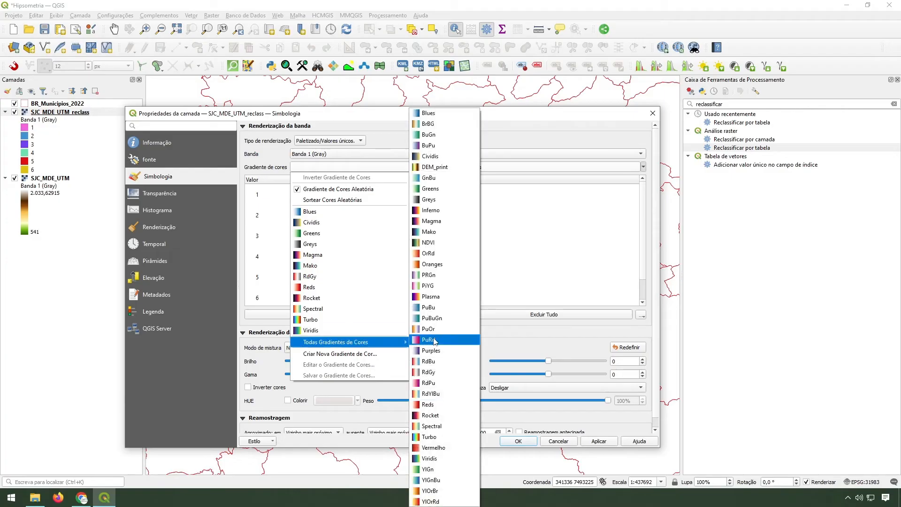
left_click(449, 168)
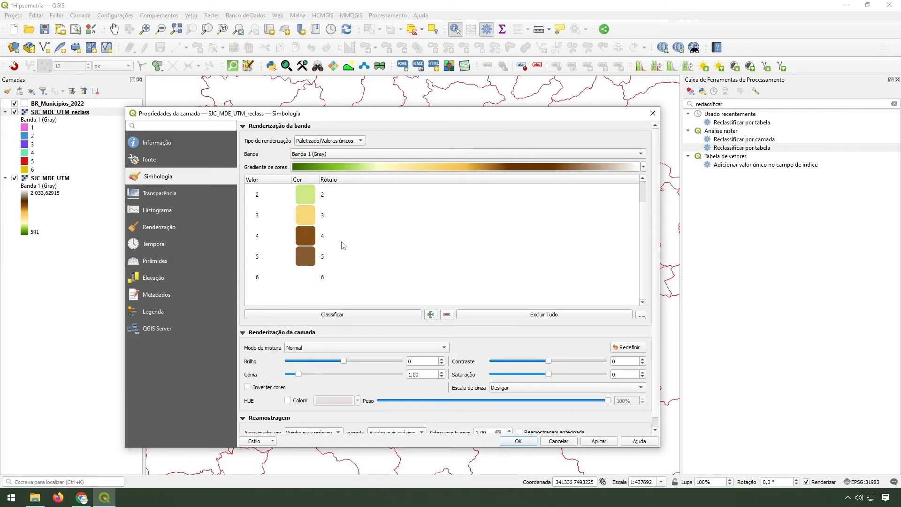
left_click(306, 236)
left_click(308, 262)
double_click(309, 235)
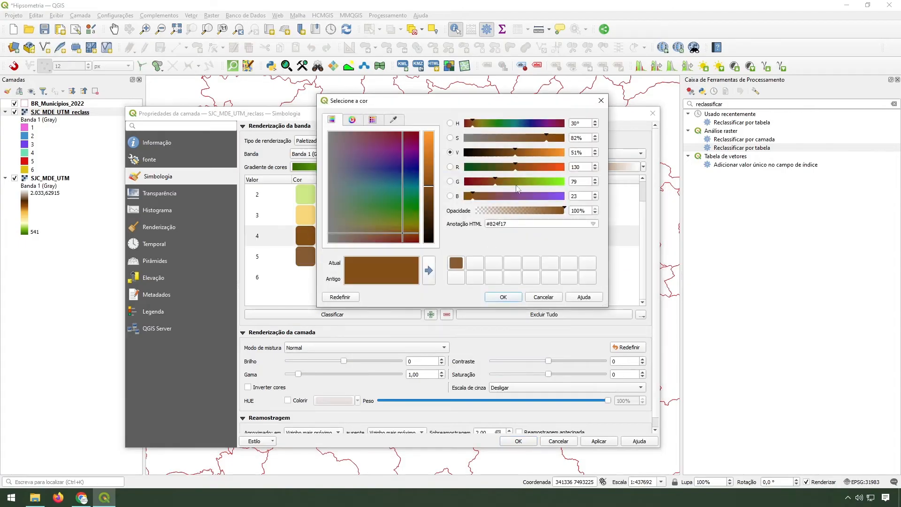
left_click_drag(516, 157, 533, 156)
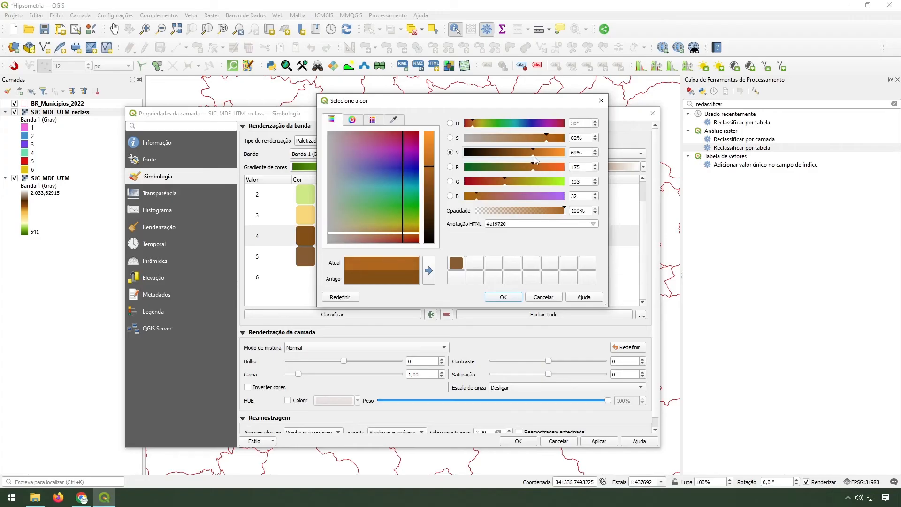
left_click(506, 299)
Darken class 5's color to #75512d and apply the symbology to SJC_MDE_UTM_reclass.
double_click(306, 256)
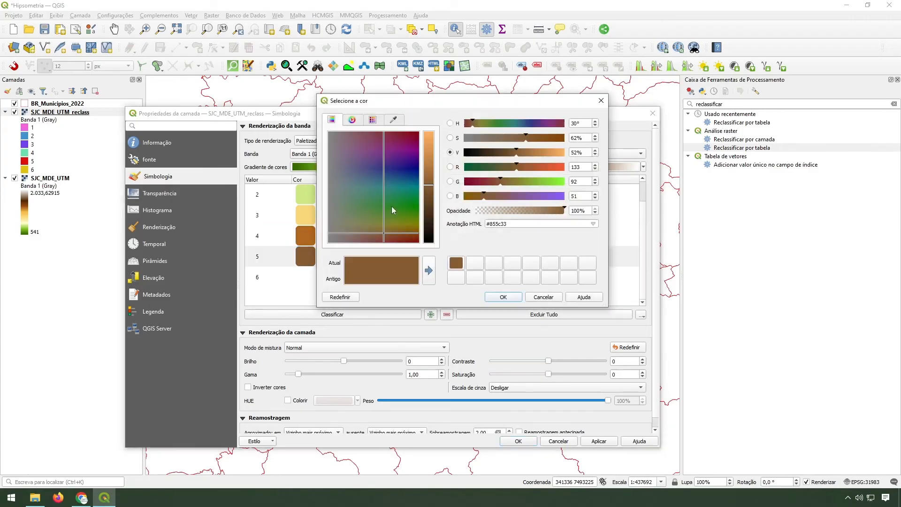
left_click_drag(516, 158, 511, 158)
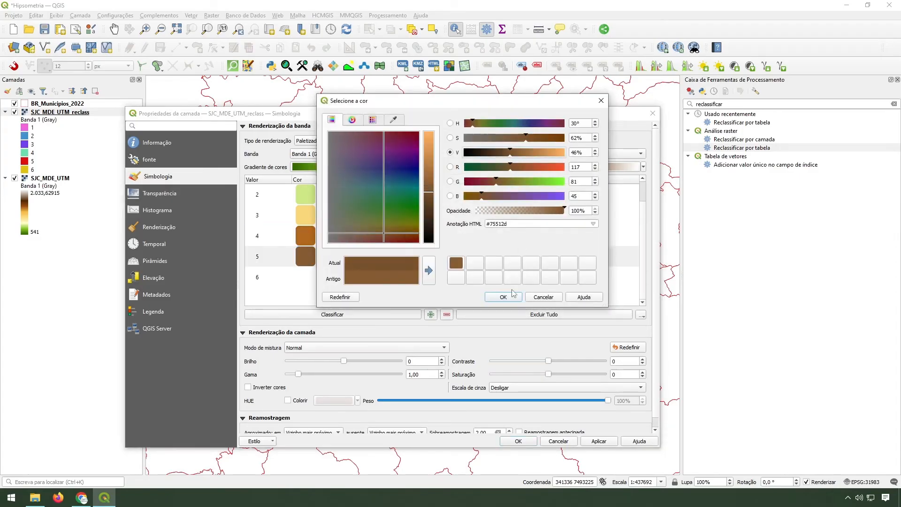
left_click(503, 297)
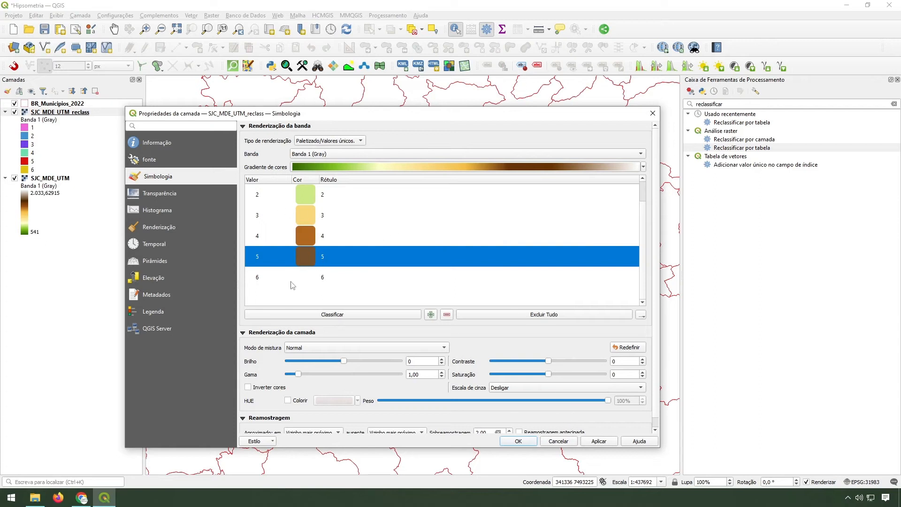
left_click(308, 276)
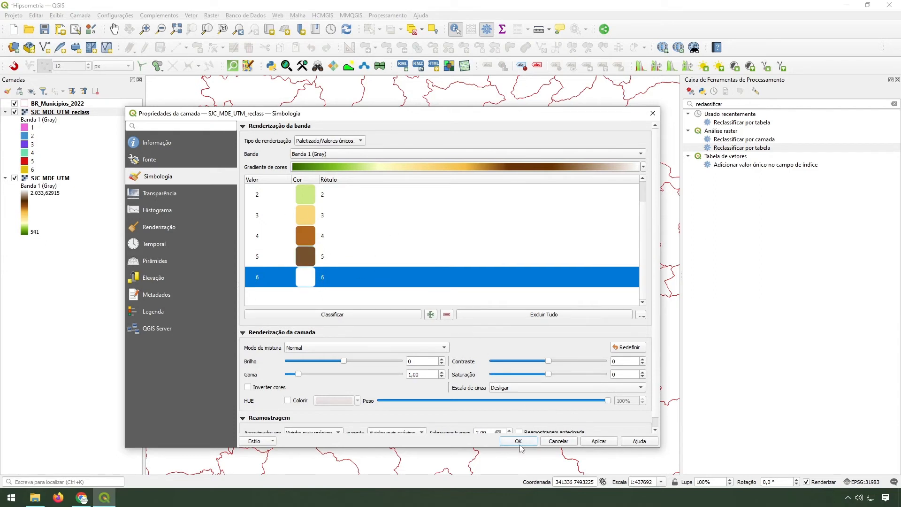
left_click(519, 442)
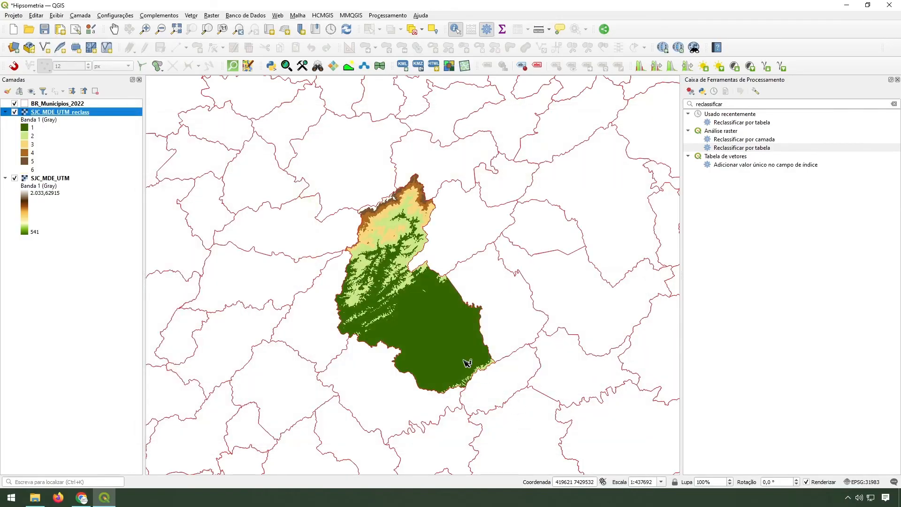
Change the color of class 6 in SJC_MDE_UTM_reclass to light gray #dcdcdc and apply the style.
scroll(377, 216, "up", 1)
scroll(377, 216, "up", 1)
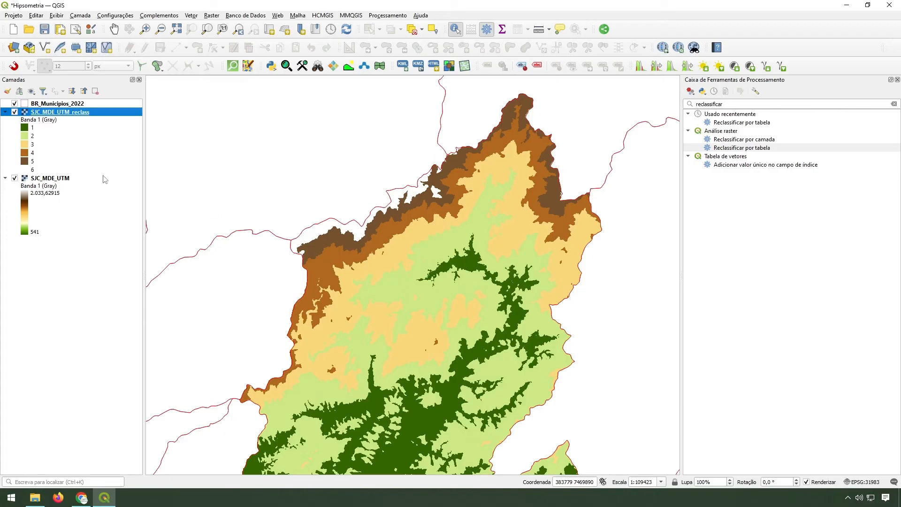
left_click_drag(382, 241, 395, 262)
double_click(50, 178)
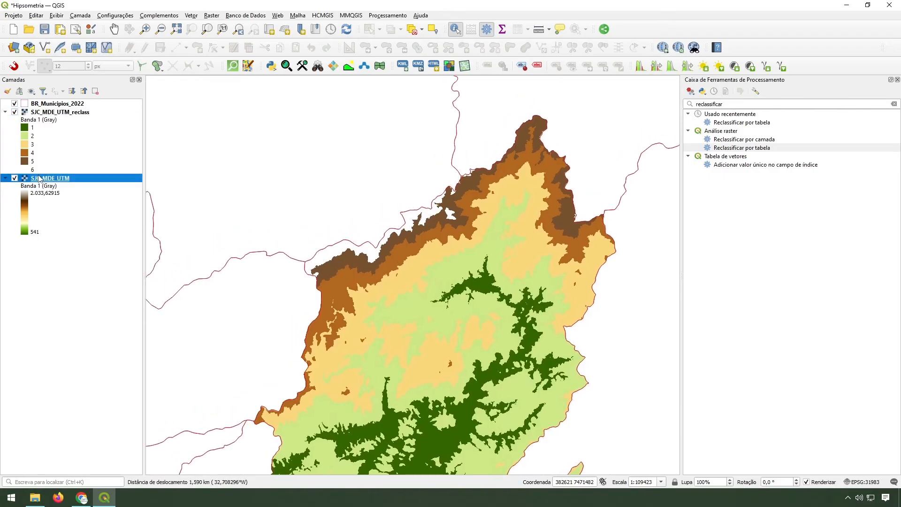
left_click(652, 113)
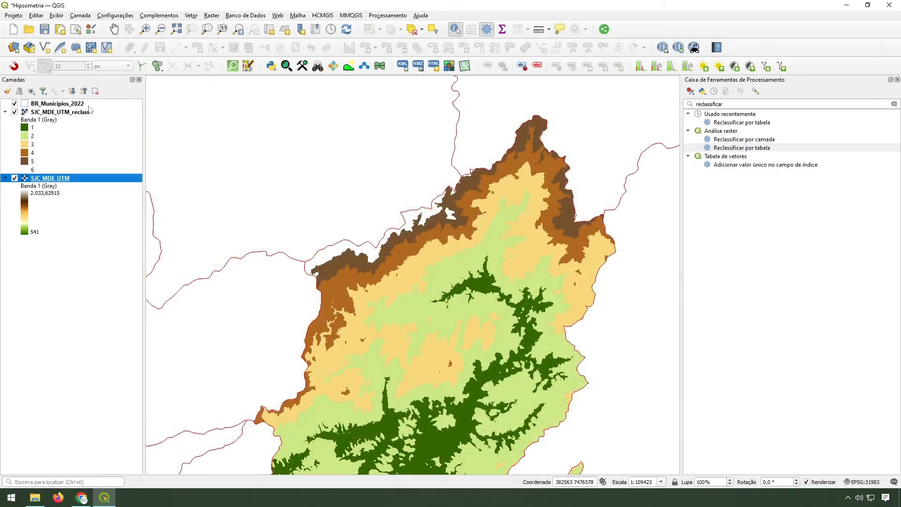
left_click(56, 114)
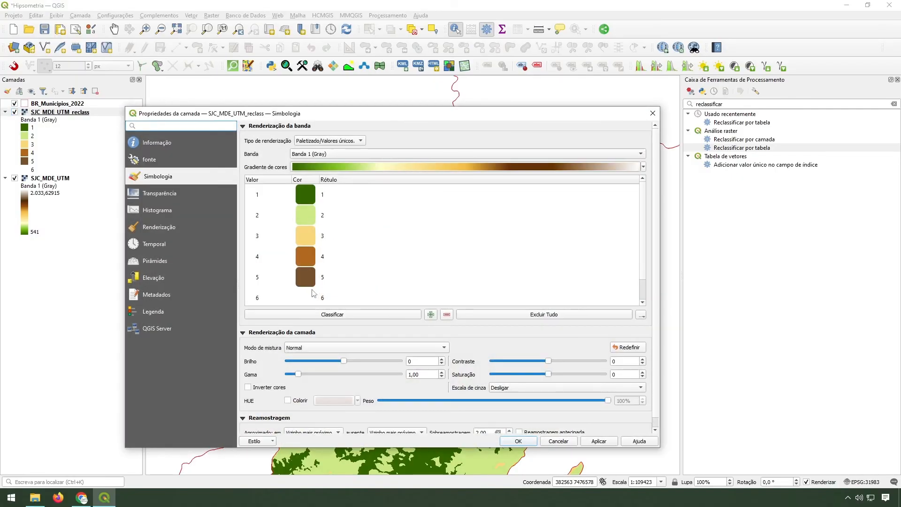
double_click(300, 299)
left_click(429, 149)
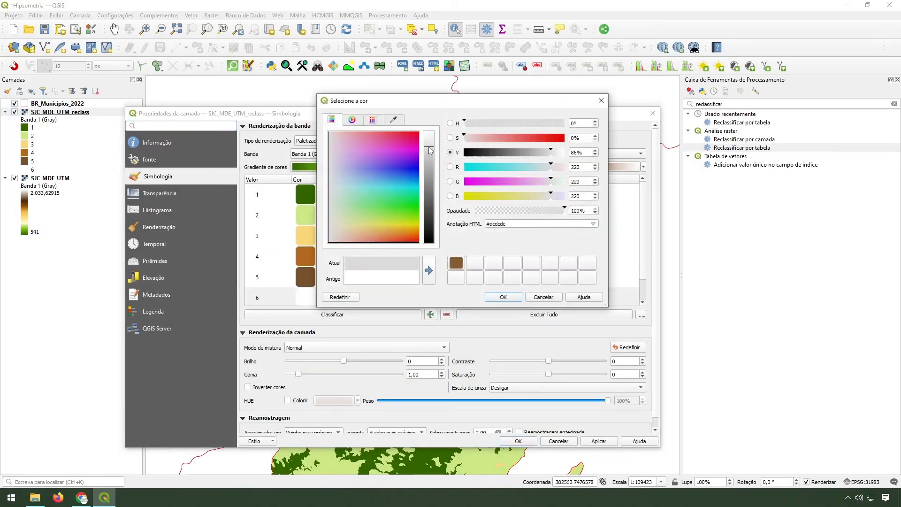
left_click(503, 297)
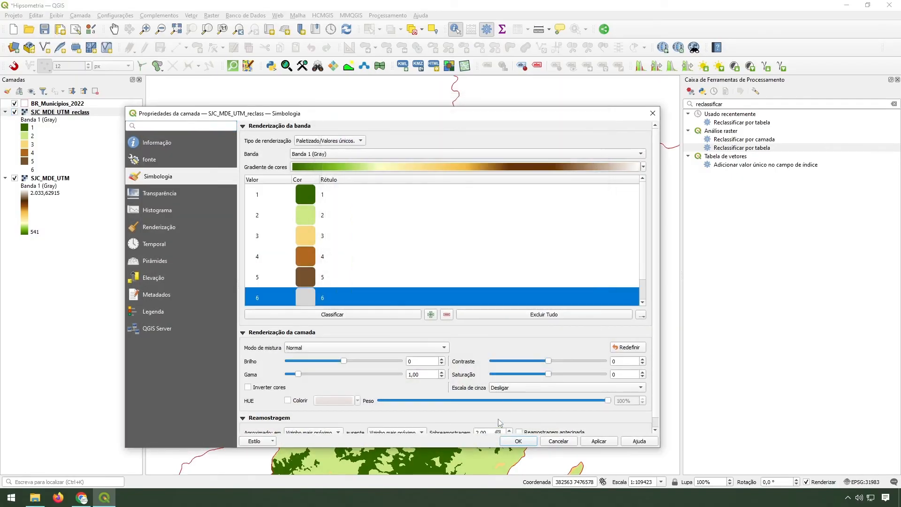
left_click(517, 441)
Examine the recolored elevation classes on the map, especially the class 6 areas along the municipality's northern edge.
left_click_drag(499, 332, 466, 248)
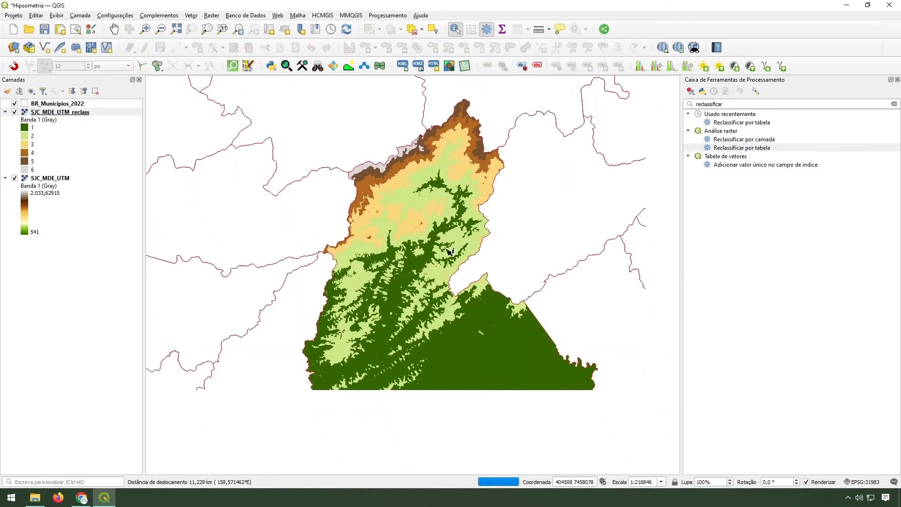
scroll(444, 264, "down", 1)
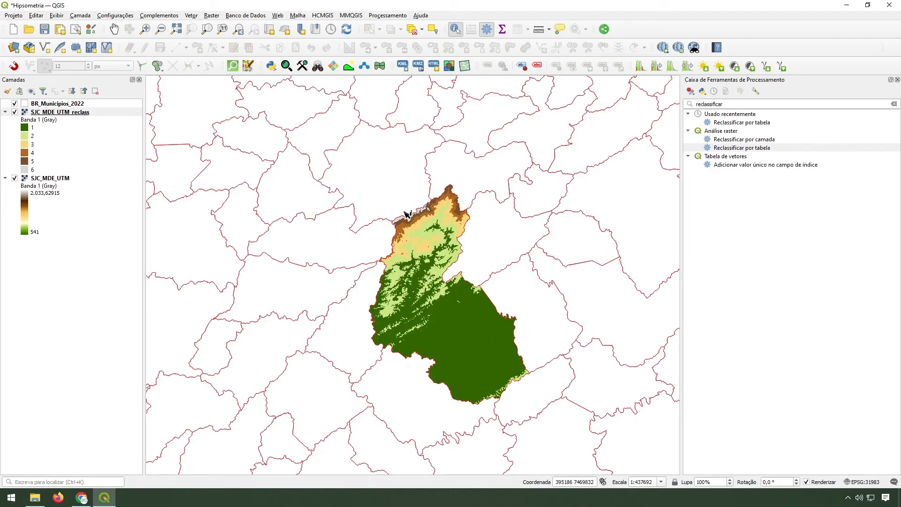
scroll(404, 214, "up", 1)
left_click_drag(408, 229, 401, 265)
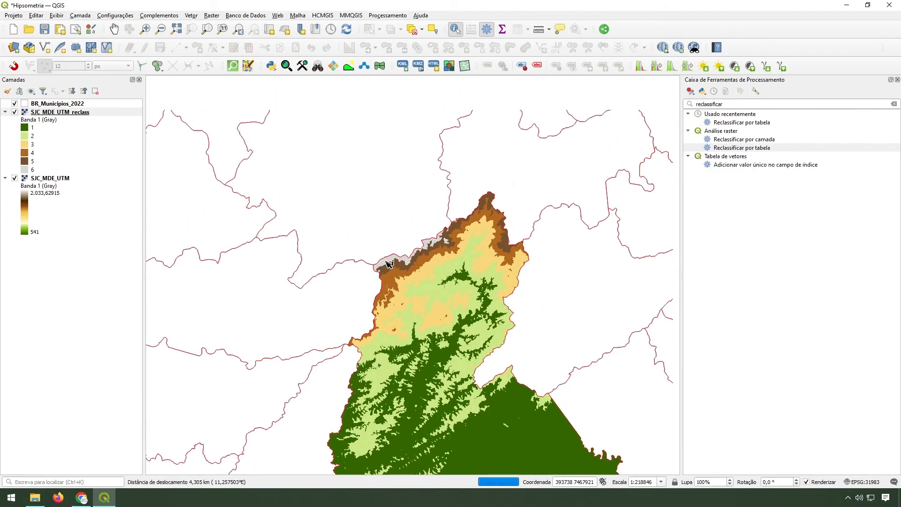
scroll(399, 270, "up", 1)
scroll(362, 197, "down", 1)
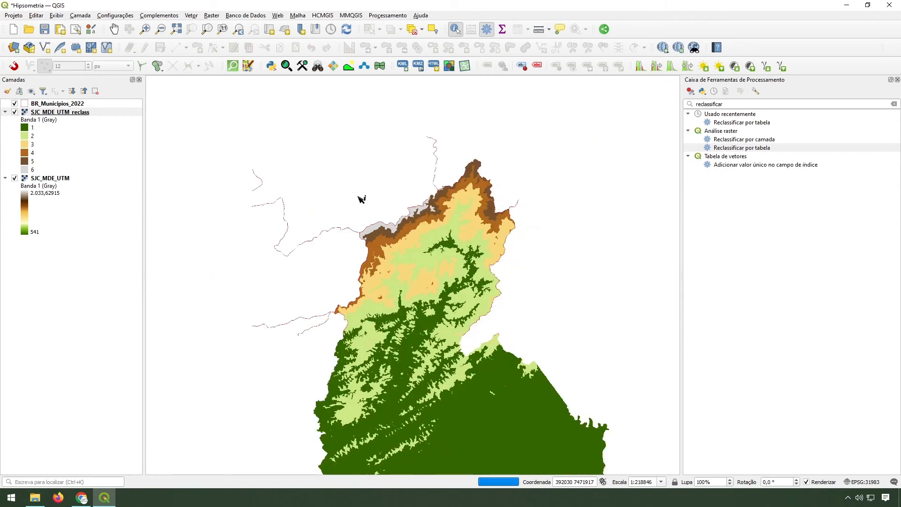
left_click_drag(449, 308, 433, 267)
scroll(430, 230, "down", 1)
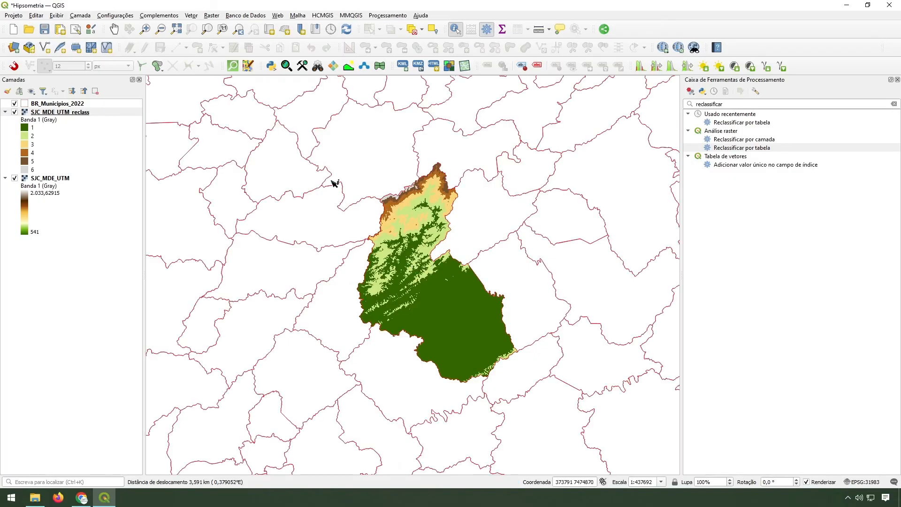
Compare the restyled classes with the continuous SJC_MDE_UTM raster by toggling the visibility of SJC_MDE_UTM_reclass.
left_click(14, 113)
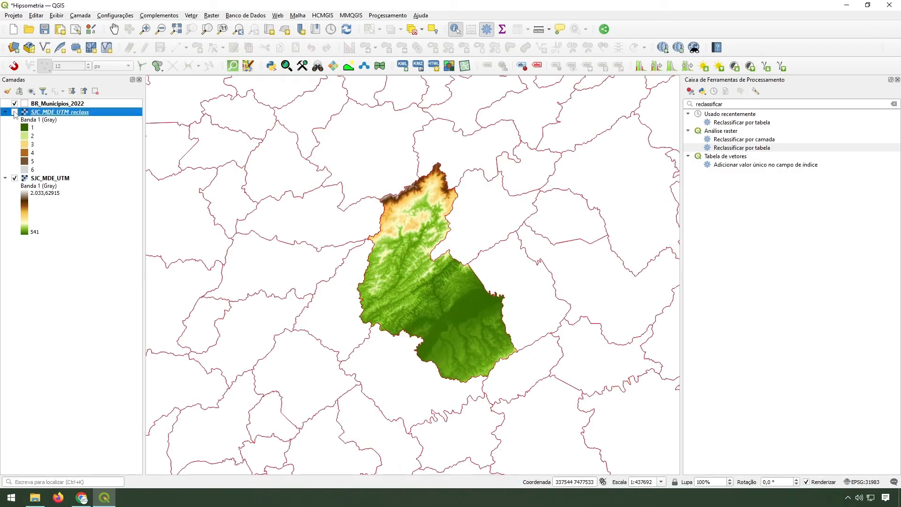
left_click(14, 112)
left_click(14, 113)
left_click(15, 112)
In the SJC_MDE_UTM_reclass symbology, label class 1 "500 m a 750 m" and class 2 "> 750 m a 1.000 m".
double_click(49, 115)
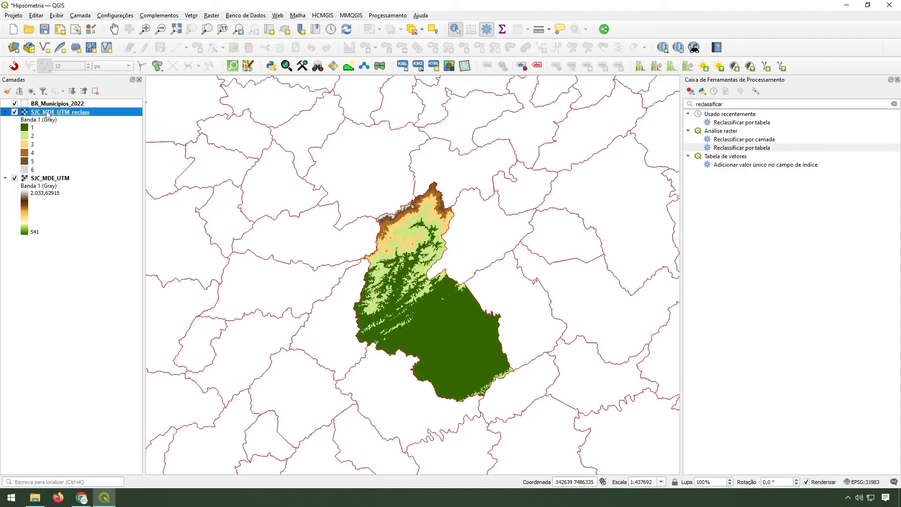
double_click(340, 196)
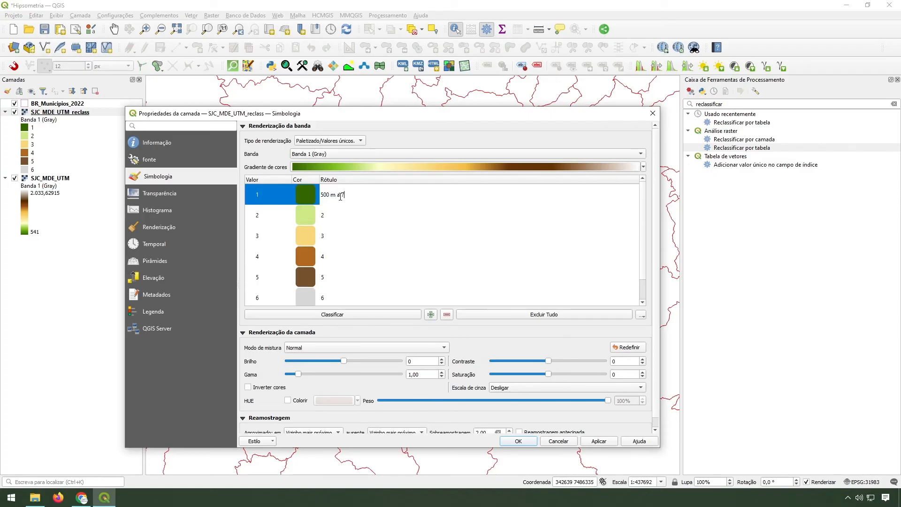
double_click(339, 212)
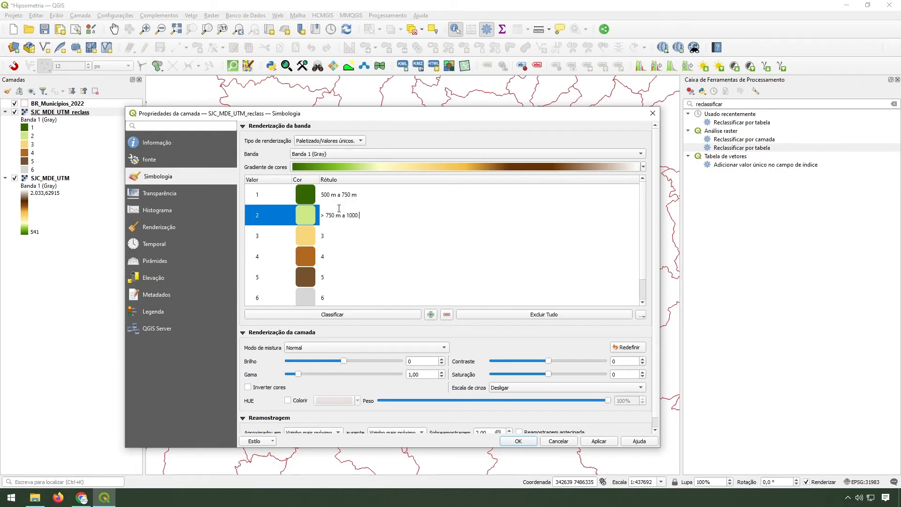
double_click(349, 218)
left_click(350, 217)
type(".")
Copy class 2's label "> 750 m a 1.000 m" into the labels of classes 3, 4, 5 and 6.
double_click(339, 235)
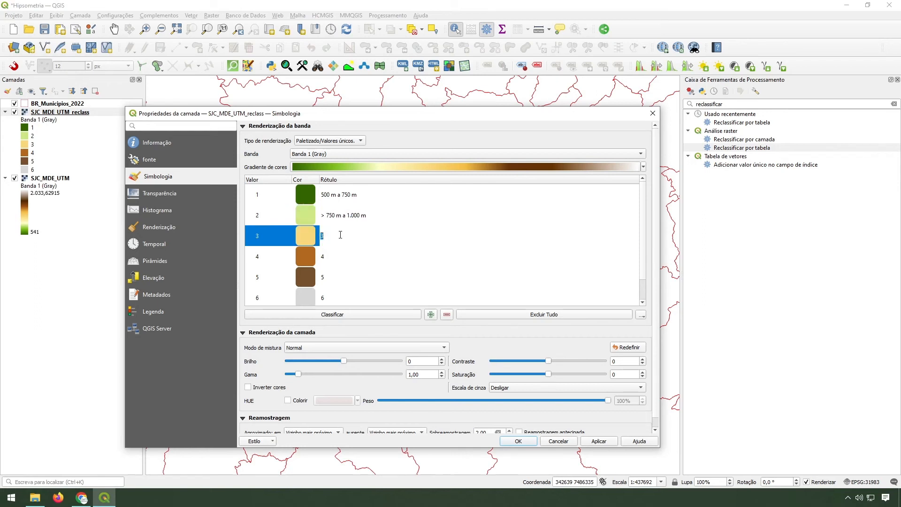
double_click(346, 215)
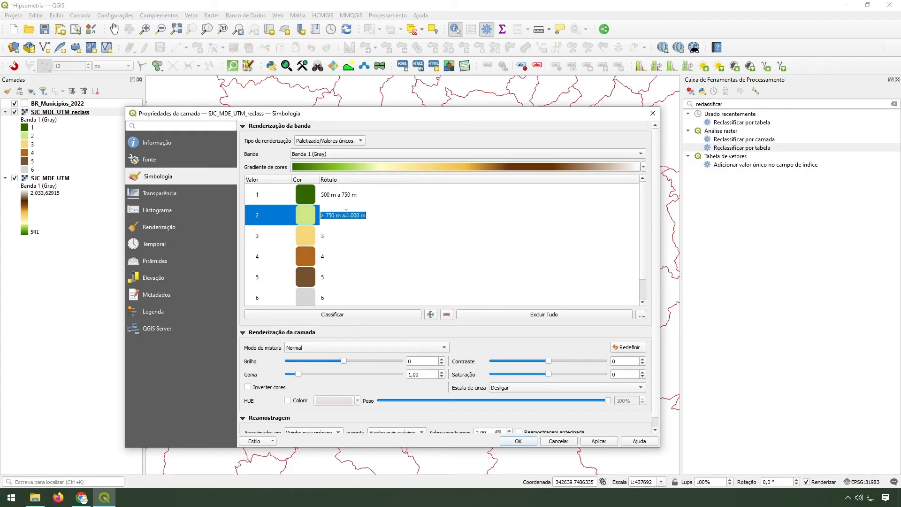
key("ctrl+c")
double_click(345, 235)
key("ctrl+v")
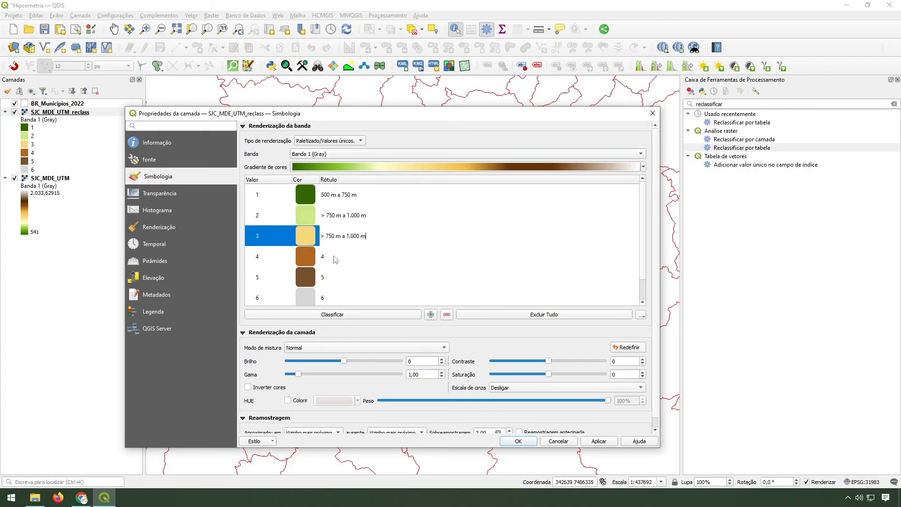
double_click(341, 257)
key("ctrl+v")
double_click(342, 277)
key("ctrl+v")
double_click(341, 298)
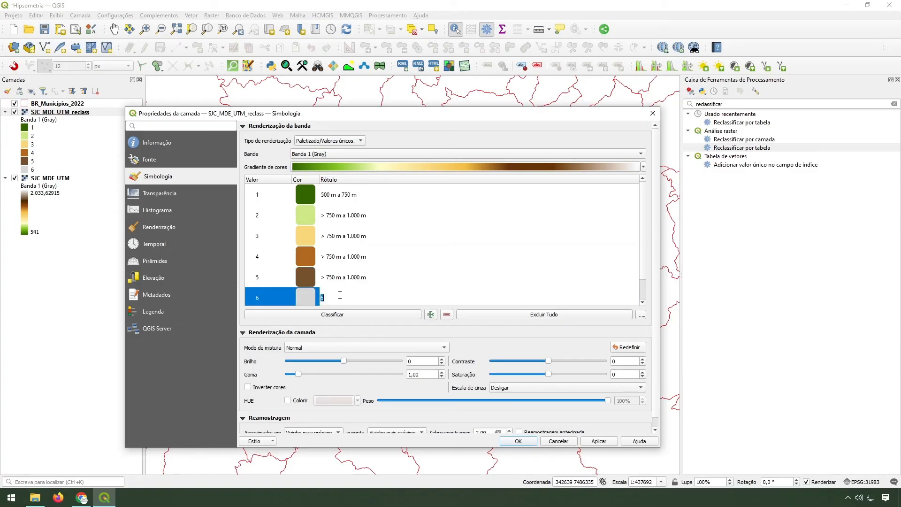
key("ctrl+v")
Label class 3 of the SJC_MDE_UTM_reclass symbology "> 1.000 m a 1.250 m".
double_click(344, 235)
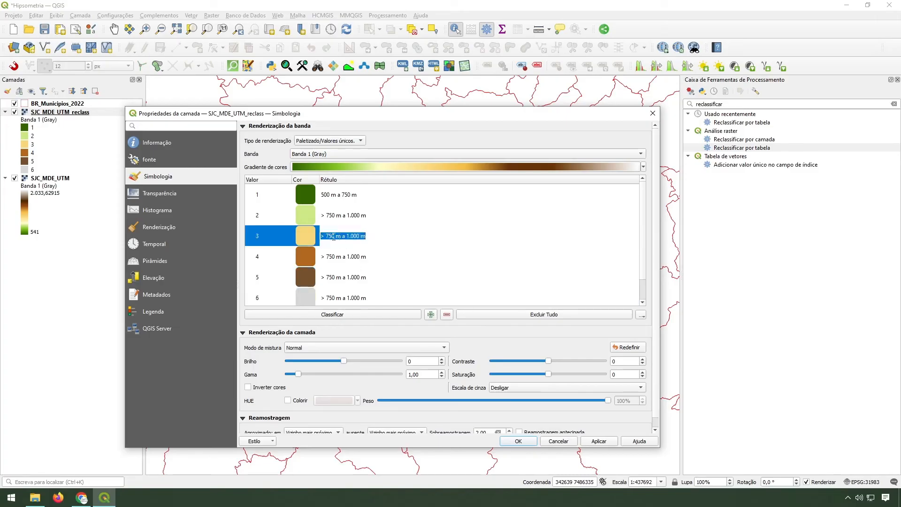
left_click(334, 236)
left_click_drag(335, 237, 327, 239)
type("1.000 m a 1.25")
key("Delete")
left_click(332, 258)
Copy class 3's label "> 1.000 m a 1.250 m" into the labels of classes 4, 5 and 6.
double_click(330, 240)
double_click(338, 261)
key("ctrl+v")
double_click(341, 279)
key("ctrl+v")
double_click(342, 297)
key("ctrl+v")
Edit the labels to "> 1.500 m a 1.500 m" for class 4, "> 1.500 m a 1.750 m" for class 5 and "> 1.750 m a 2.034 m" for class 6.
double_click(333, 258)
left_click_drag(330, 257, 335, 298)
type("50")
double_click(347, 279)
type("7")
double_click(346, 300)
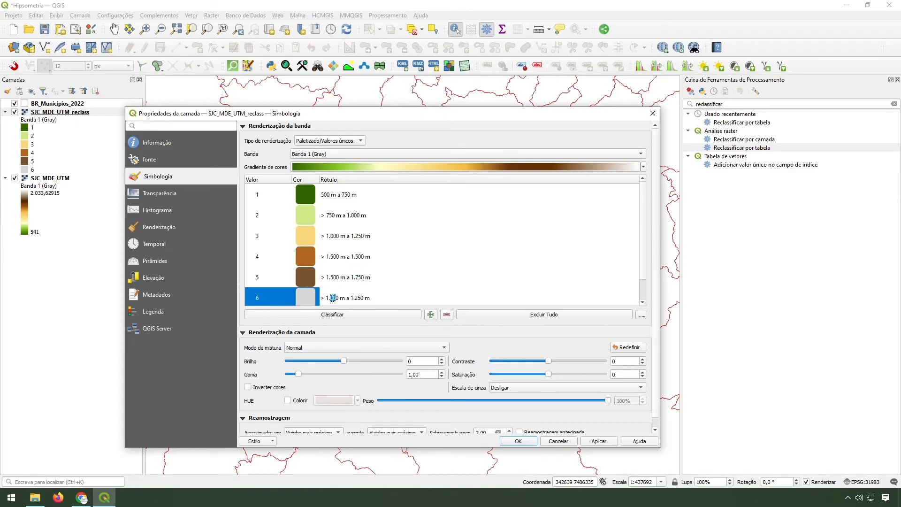
type("75")
type("2")
key("Return")
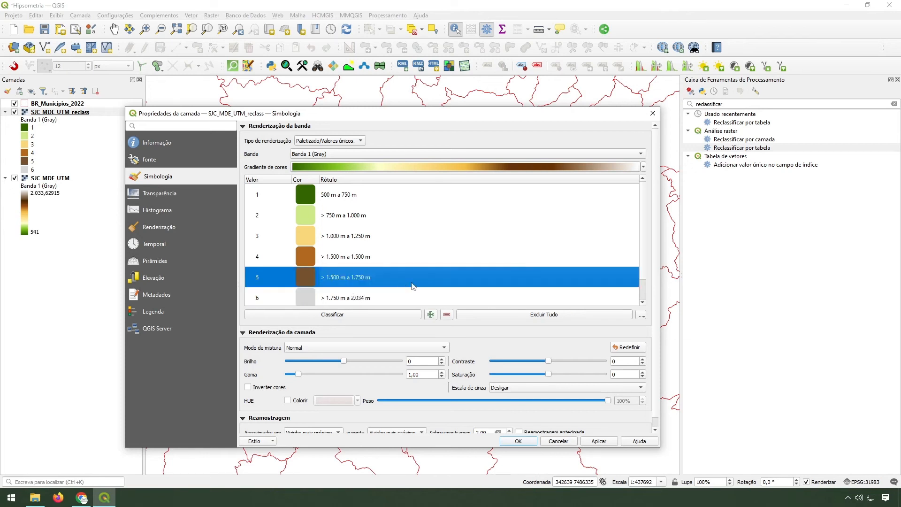
Review the labels of all six elevation classes and apply them to the SJC_MDE_UTM_reclass layer.
scroll(420, 243, "down", 1)
scroll(357, 235, "up", 1)
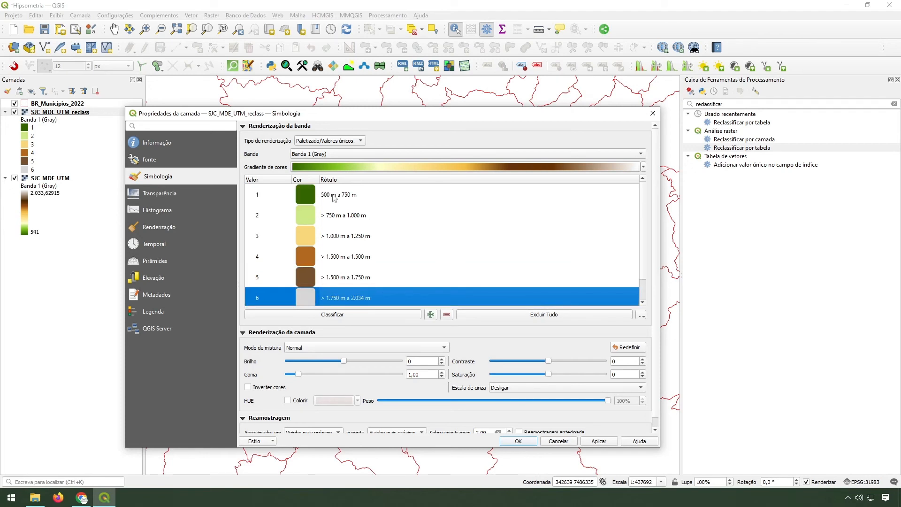
left_click(322, 195)
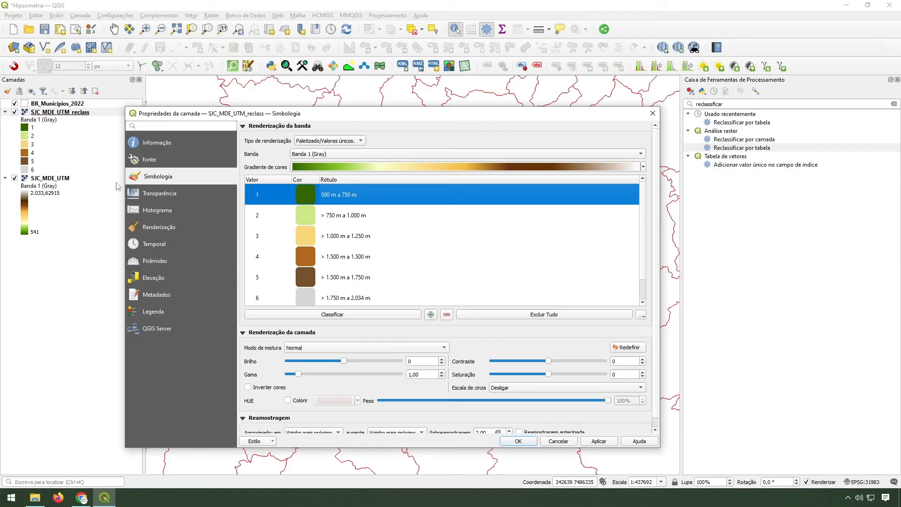
scroll(340, 216, "down", 1)
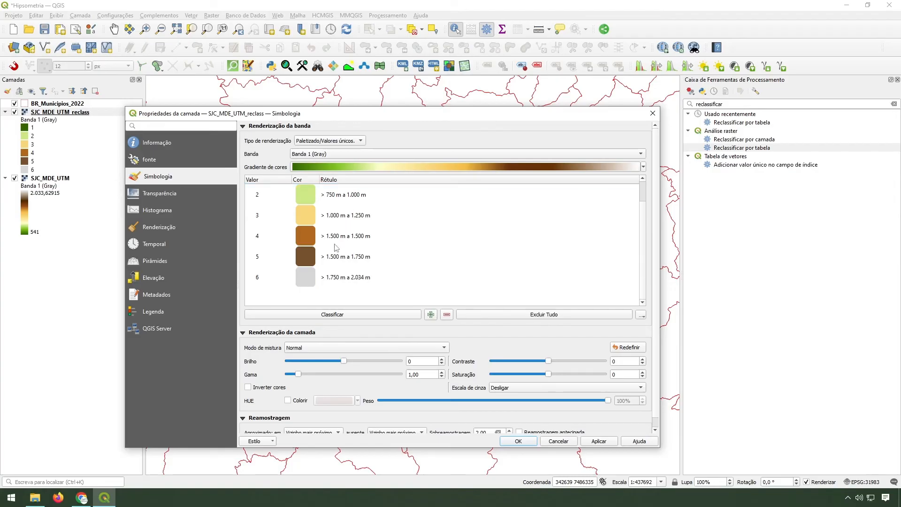
scroll(349, 249, "up", 1)
scroll(350, 232, "down", 2)
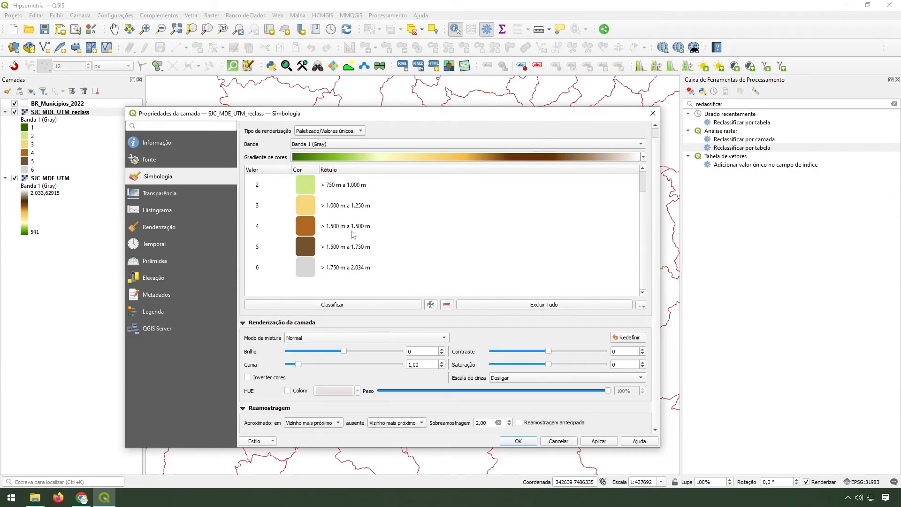
left_click(518, 442)
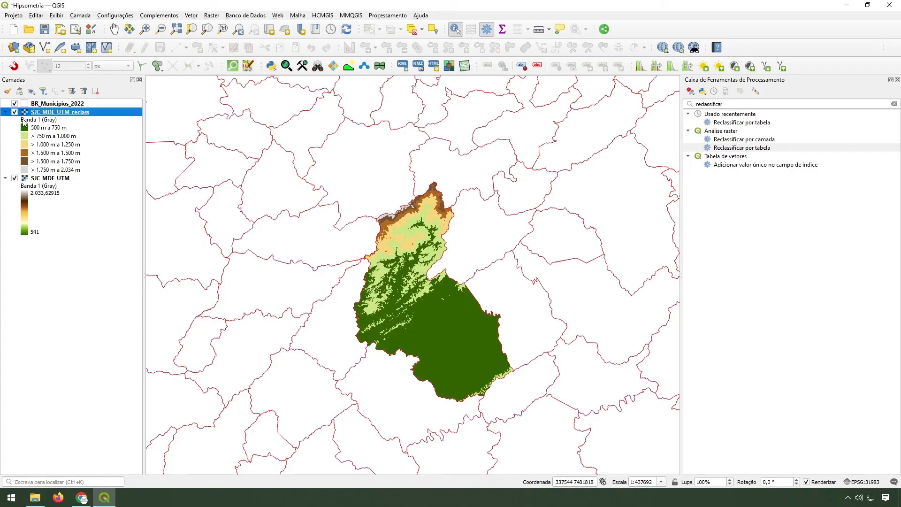
Toggle SJC_MDE_UTM_reclass off and on repeatedly to compare the labelled classes with the continuous elevation raster beneath it.
left_click(15, 113)
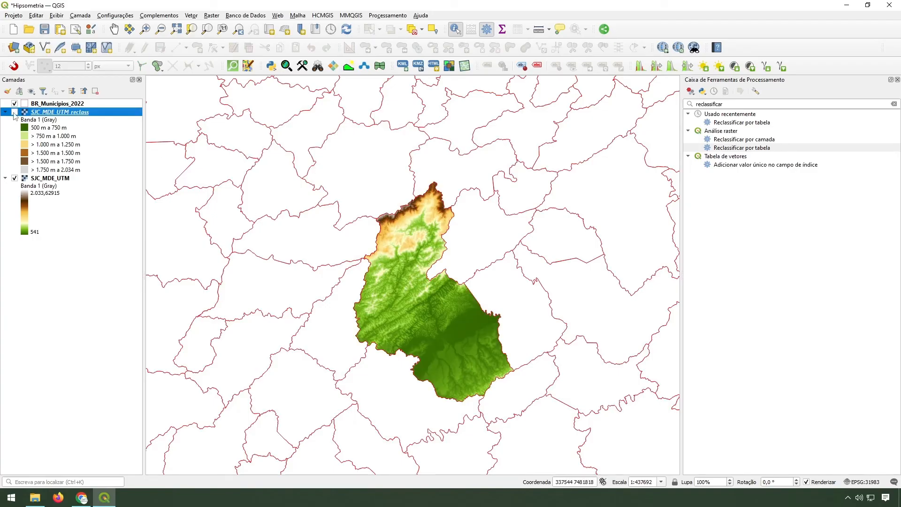
left_click(14, 112)
left_click(15, 112)
left_click(14, 113)
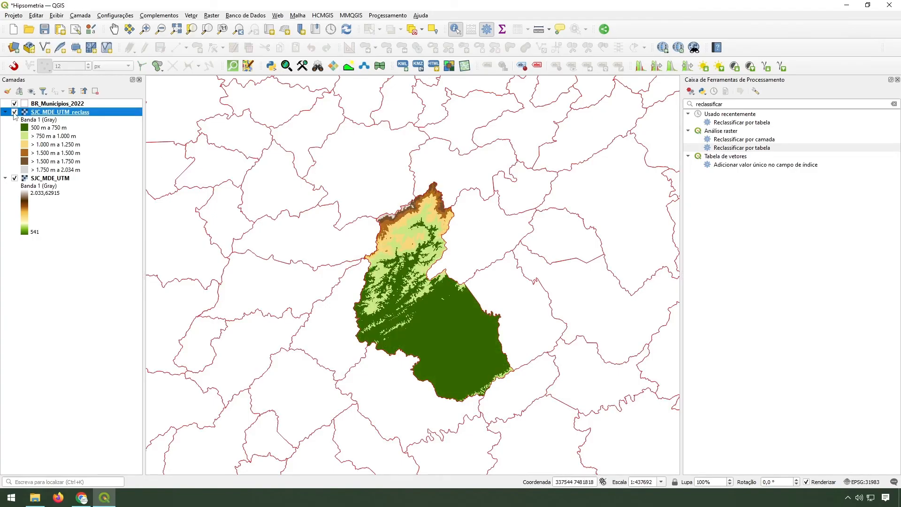
left_click(15, 113)
left_click(14, 112)
left_click_drag(415, 315, 421, 327)
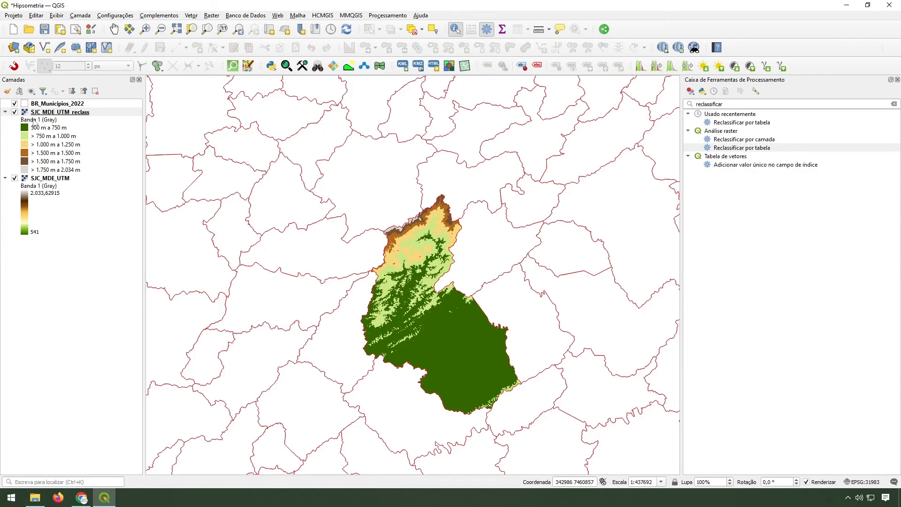
left_click(15, 112)
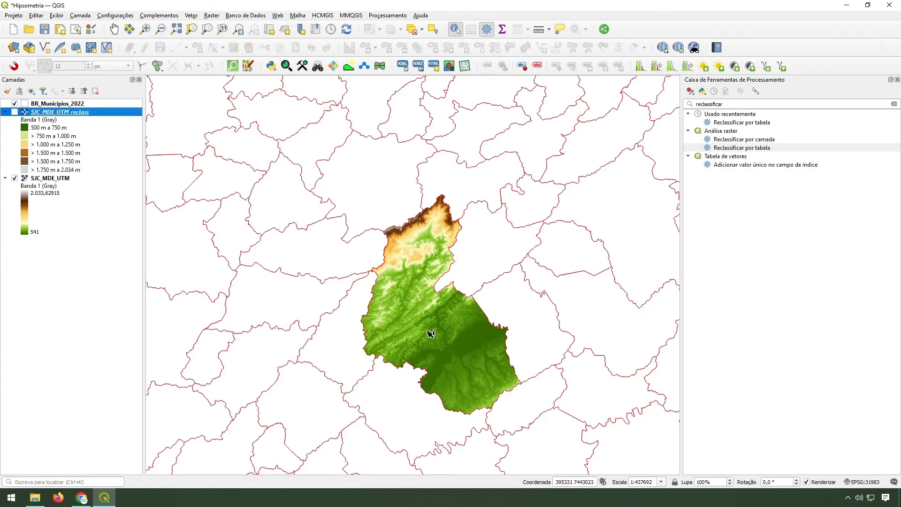
left_click(14, 112)
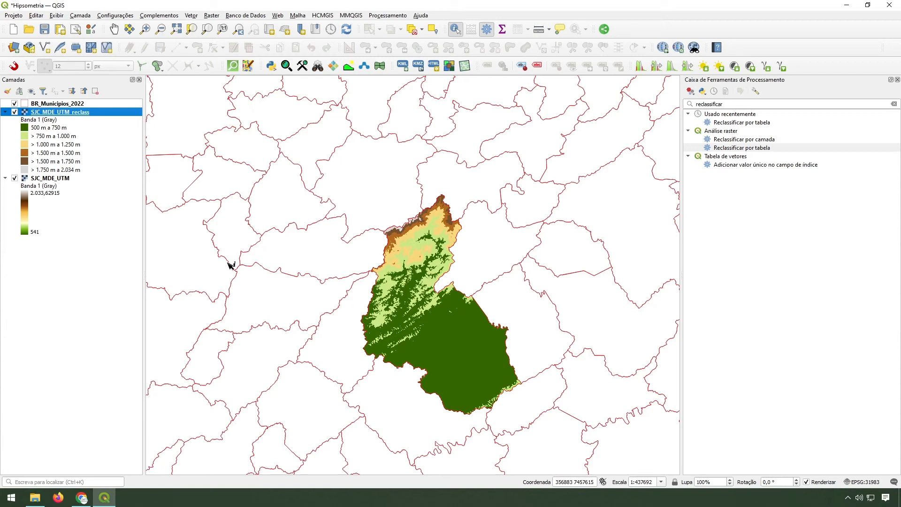
Brighten the dark green of the "500 m a 750 m" class in SJC_MDE_UTM_reclass by raising its color value (V), and apply it.
double_click(34, 115)
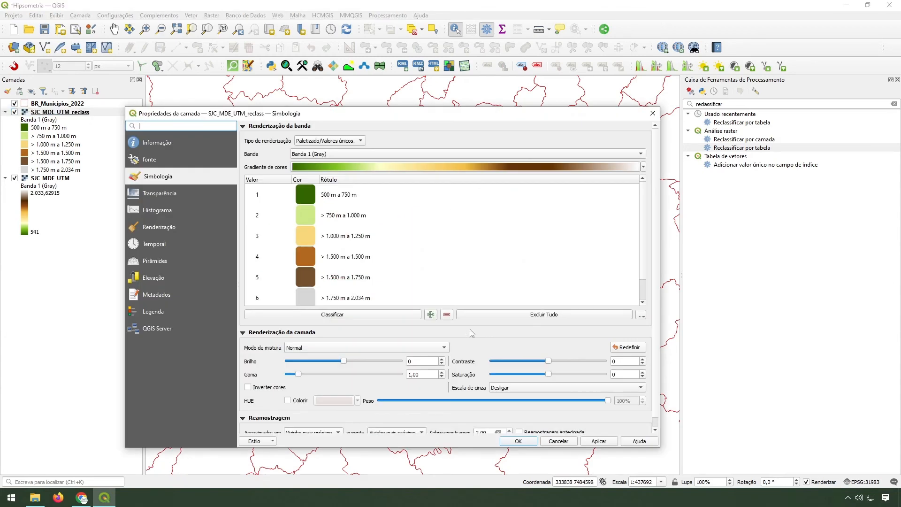
double_click(305, 194)
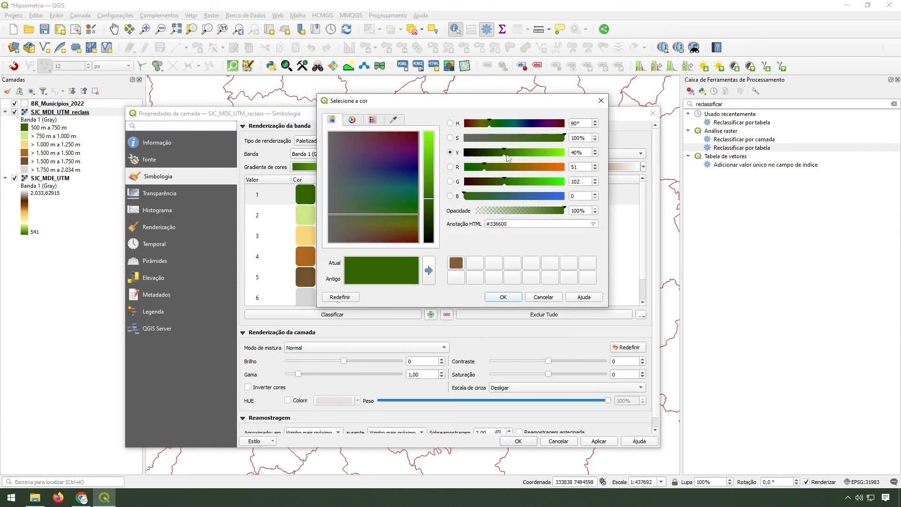
left_click_drag(504, 152, 520, 152)
left_click(504, 297)
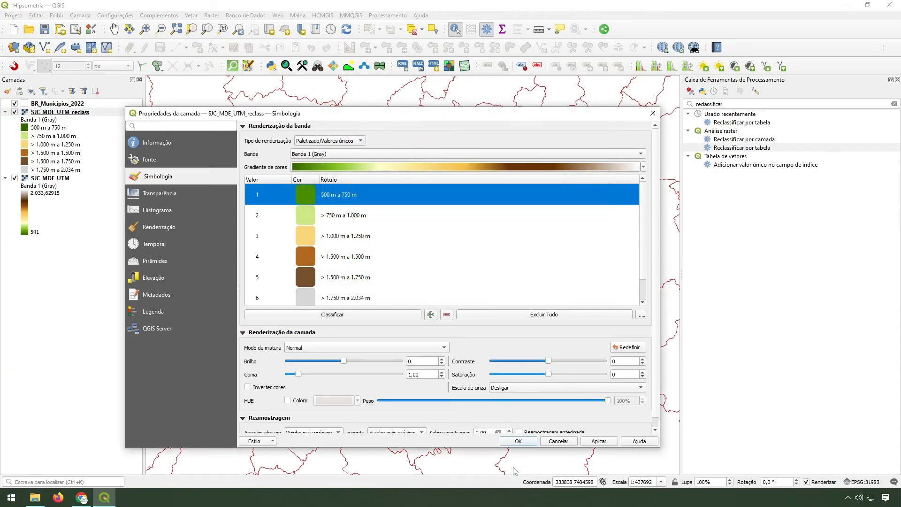
left_click(516, 441)
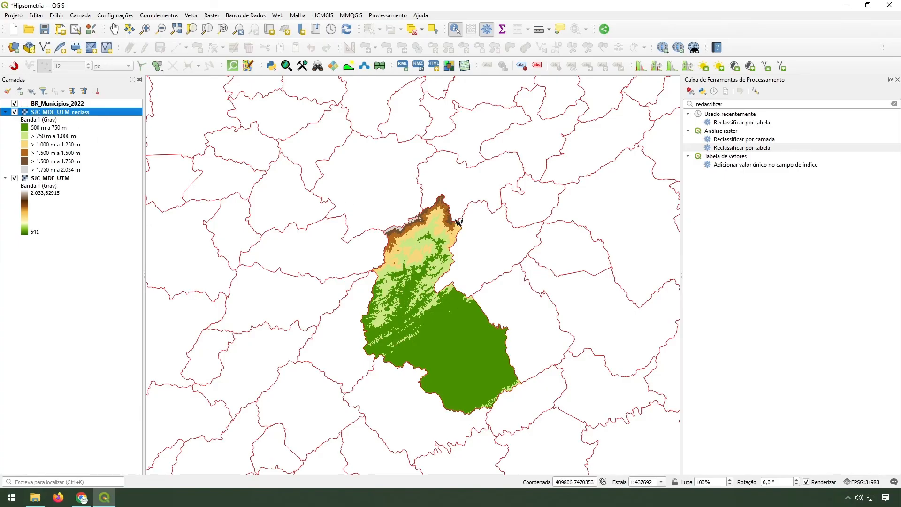
Set up the raster hillshade analysis (Sombreamento) with SJC_MDE_UTM as the input layer.
left_click(211, 15)
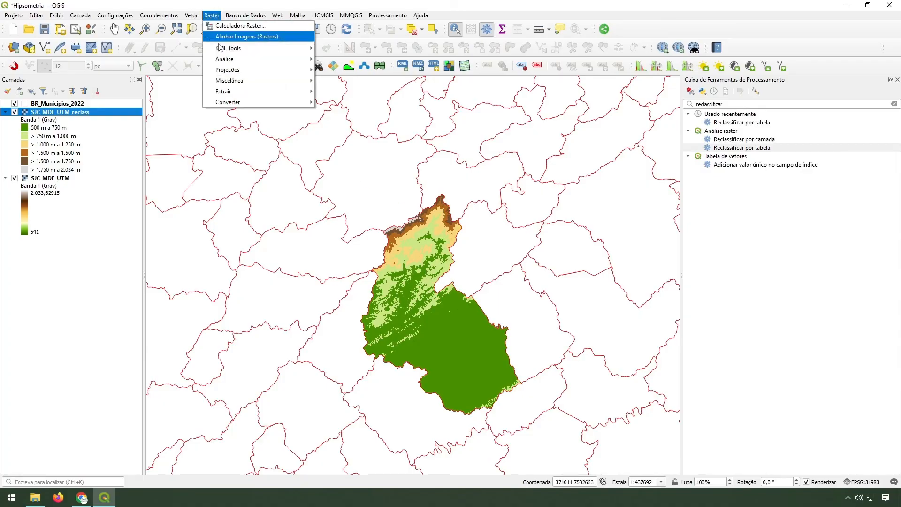
mouse_move(253, 67)
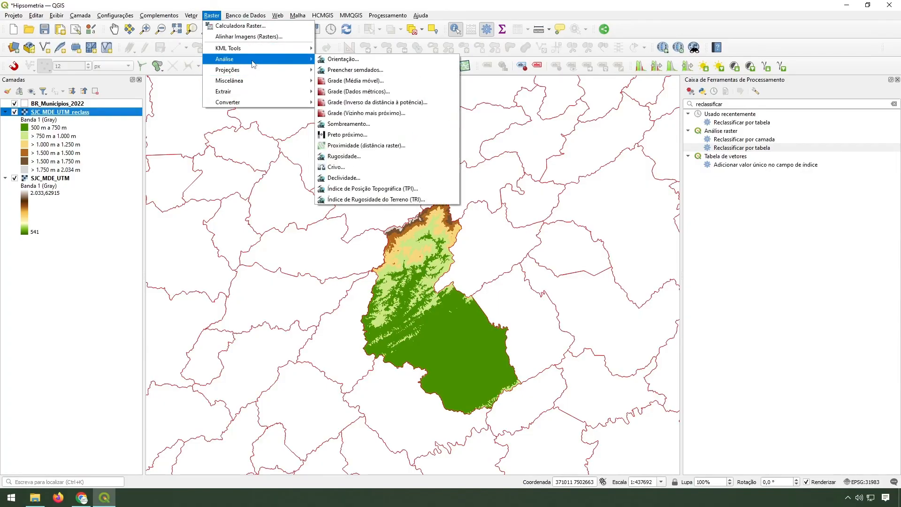
left_click(364, 128)
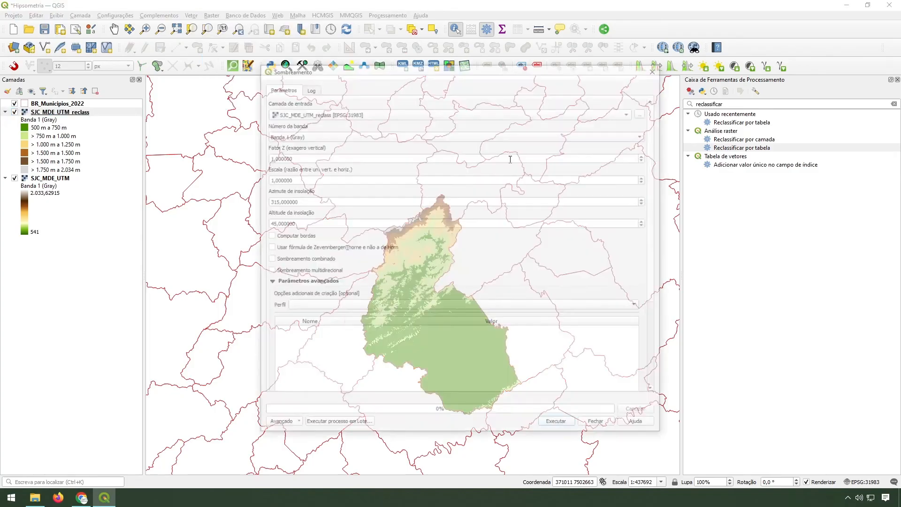
left_click(293, 114)
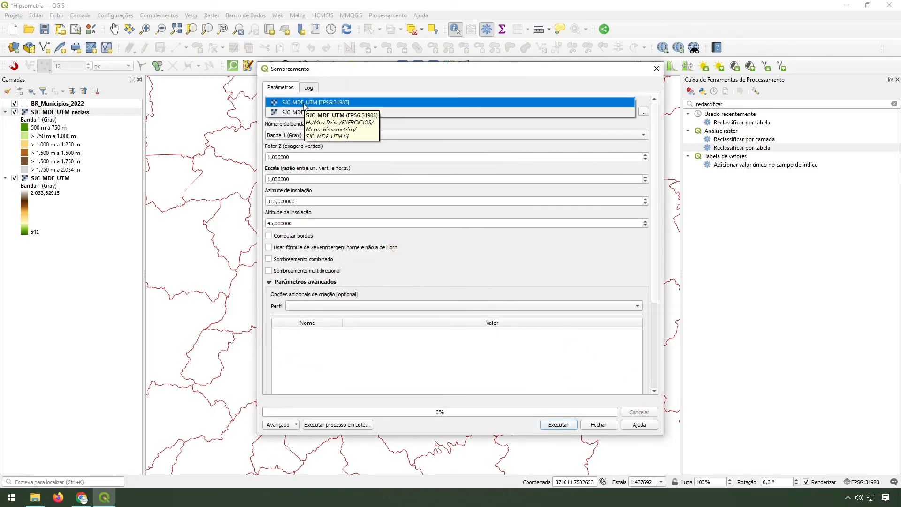
left_click(305, 103)
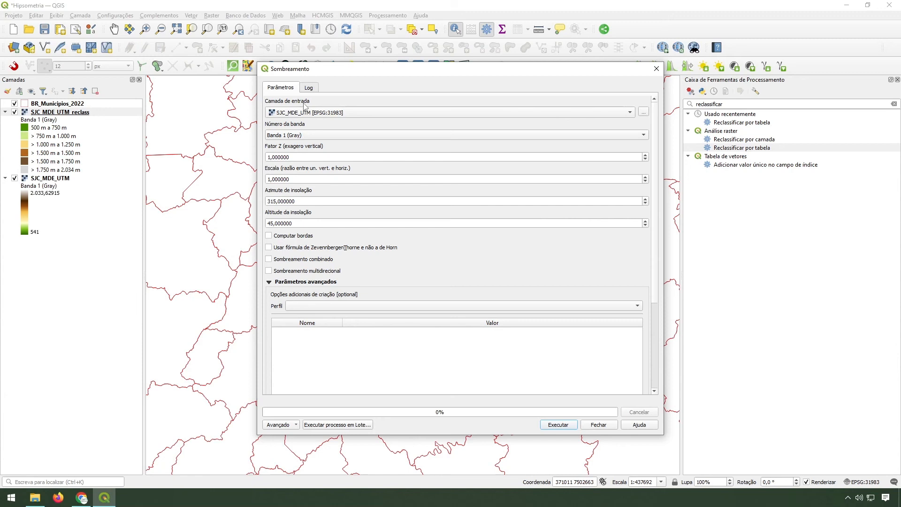
left_click(306, 112)
left_click(307, 113)
left_click_drag(654, 230, 643, 336)
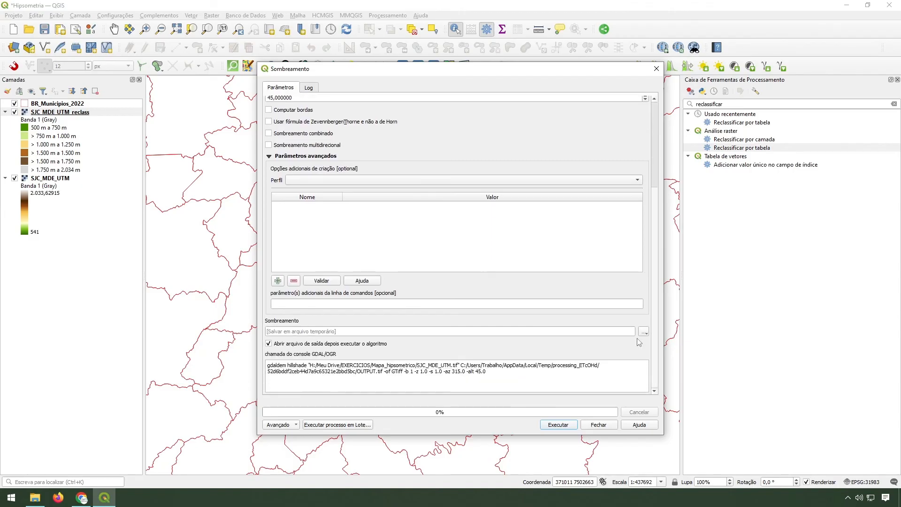
Set the hillshade output file to SJC_sombreamento_UTM.tif in the Mapa_hipsometrico folder, run the algorithm and close its dialog.
left_click(643, 331)
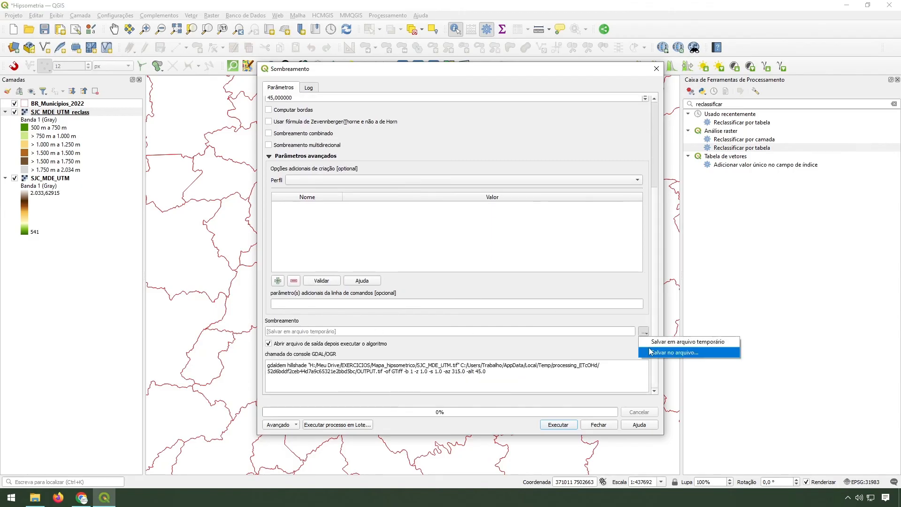
left_click(652, 353)
left_click(398, 155)
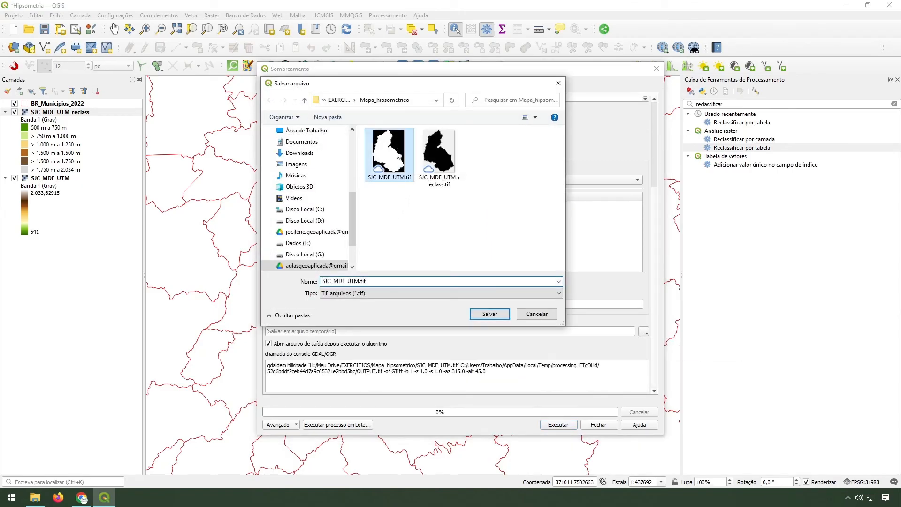
left_click(360, 282)
left_click(359, 281)
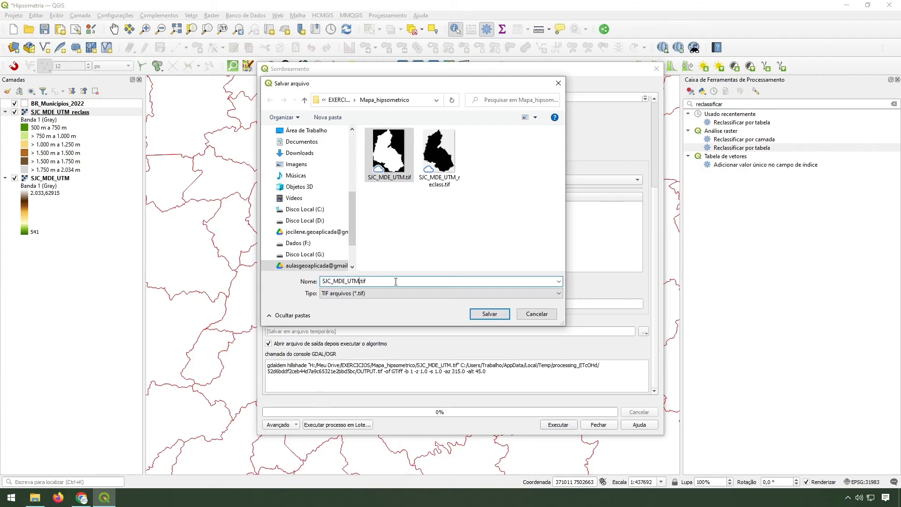
type("_")
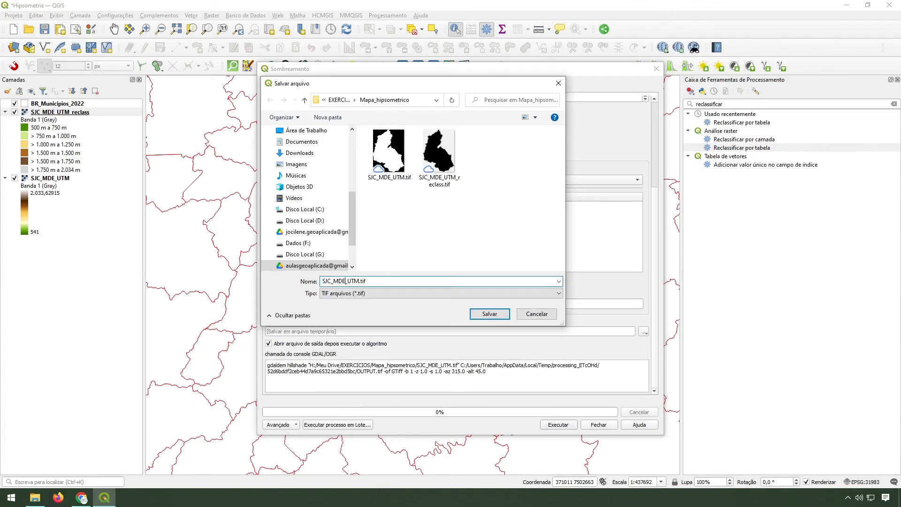
key("BackSpace")
key("BackSpace")
key("BackSpace")
key("BackSpace")
type("_sombreamento")
left_click(504, 315)
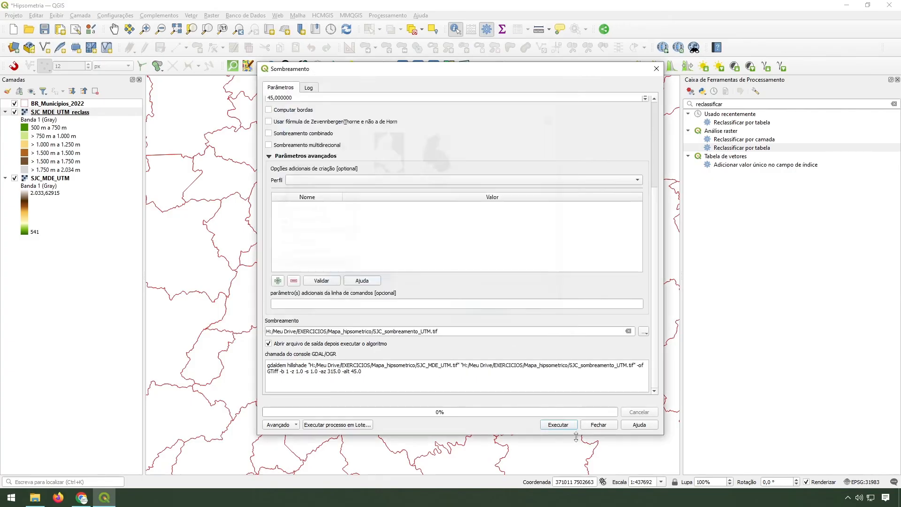
left_click(566, 426)
left_click(598, 425)
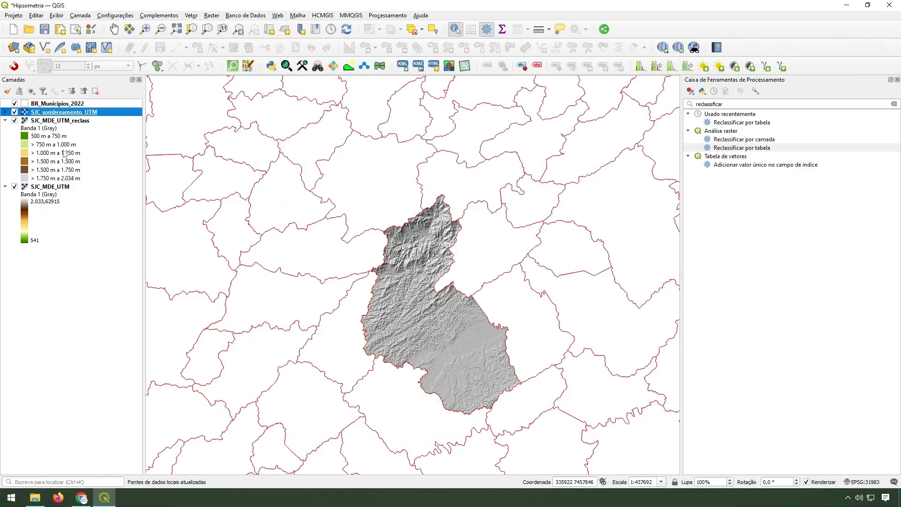
Inspect the hillshade's relief, move SJC_sombreamento_UTM to the bottom of the layer order and hide SJC_MDE_UTM.
scroll(439, 267, "up", 1)
left_click_drag(407, 203, 408, 230)
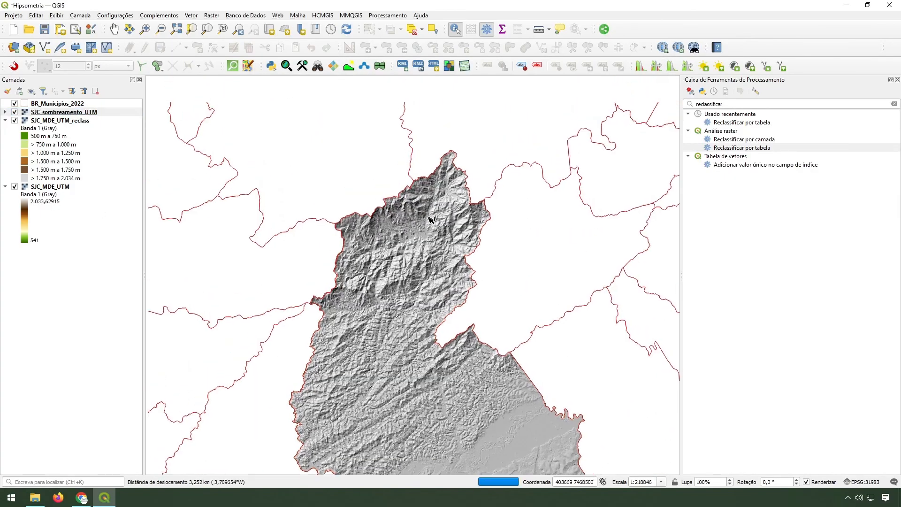
scroll(405, 209, "down", 1)
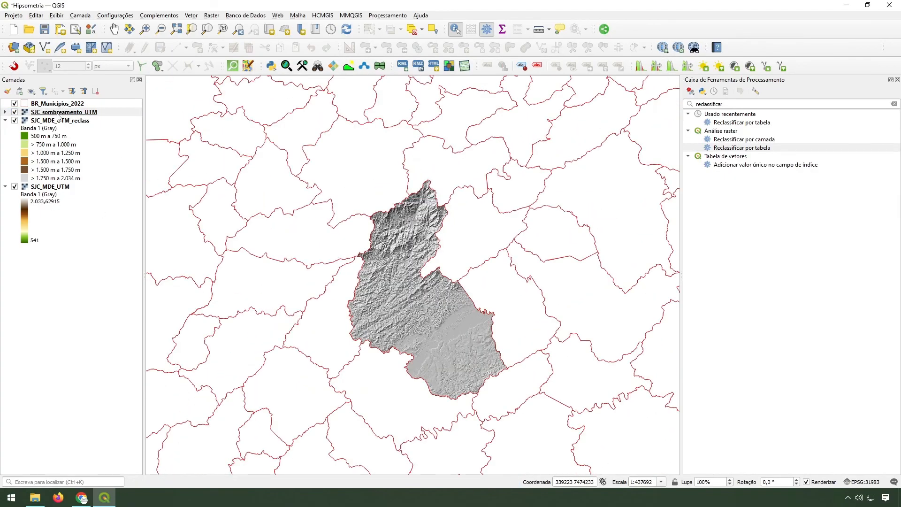
left_click_drag(60, 113, 72, 266)
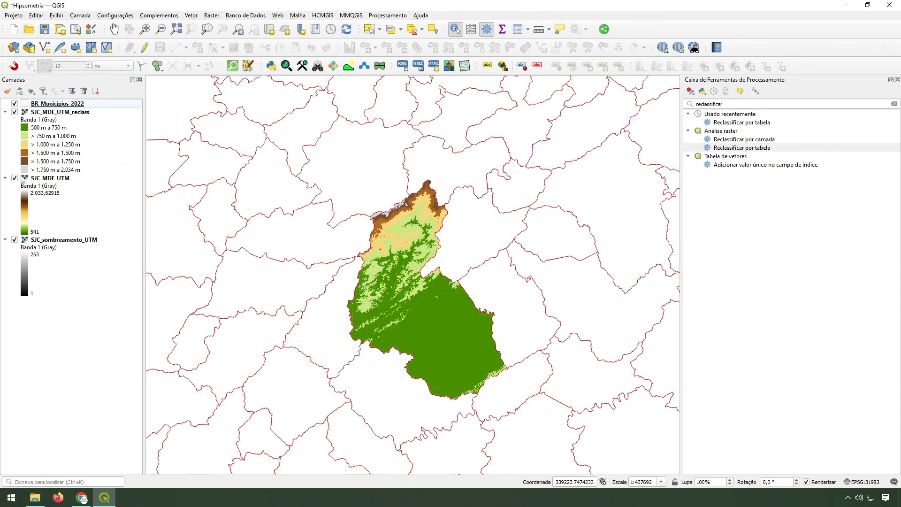
left_click(14, 178)
Set the blending mode (Modo de mistura) of SJC_MDE_UTM_reclass to Multiplicar and confirm its layer properties.
left_click(55, 113)
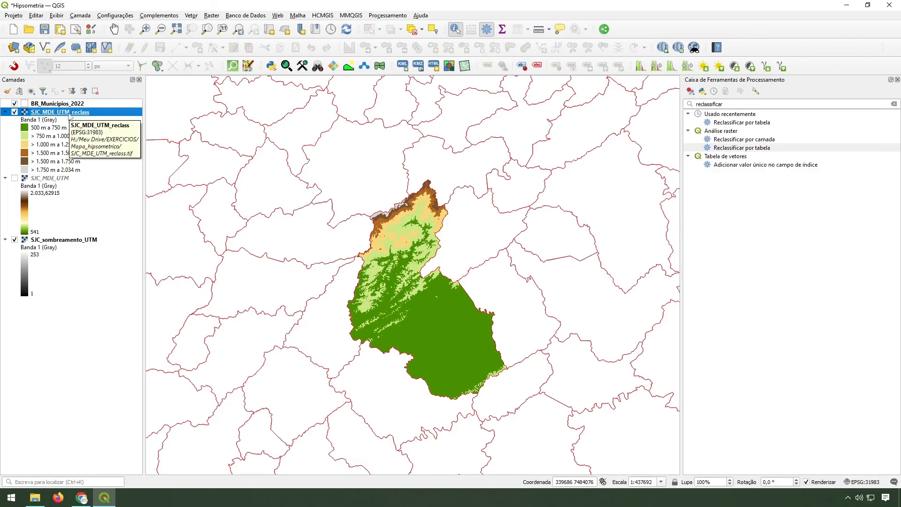
double_click(70, 115)
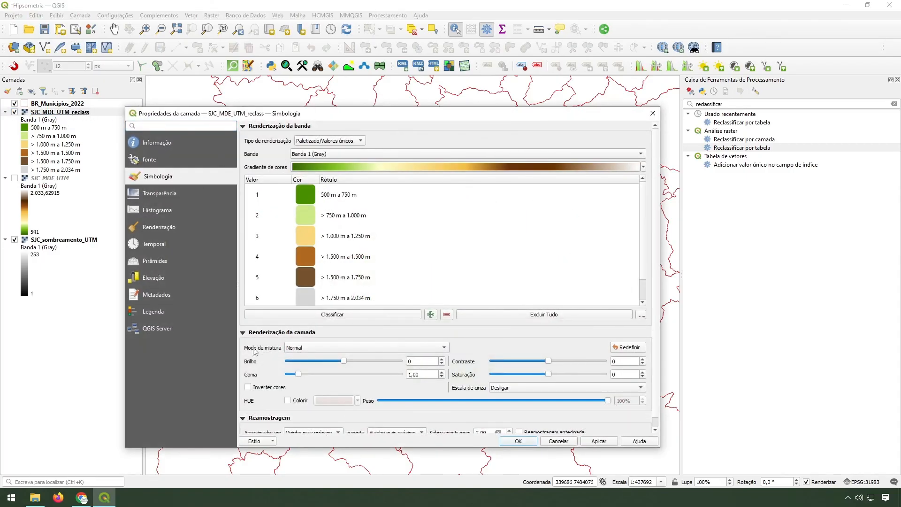
left_click(305, 352)
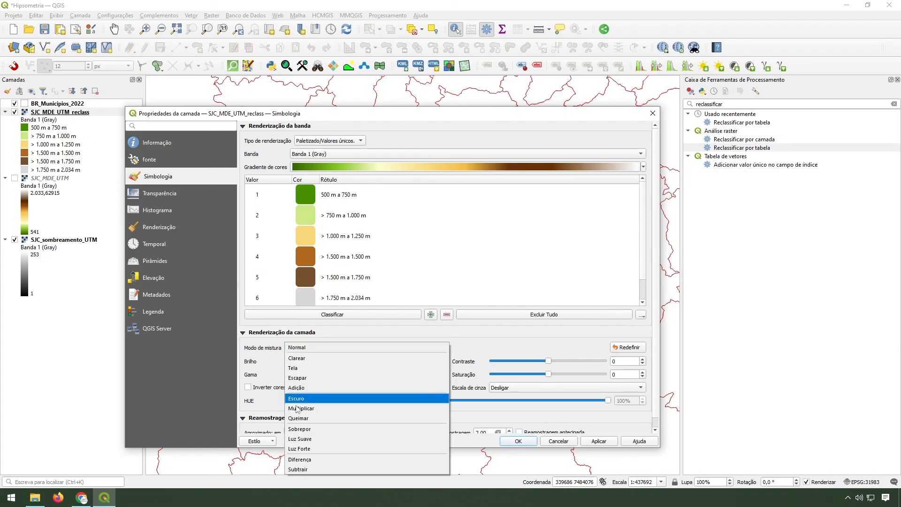
left_click(267, 333)
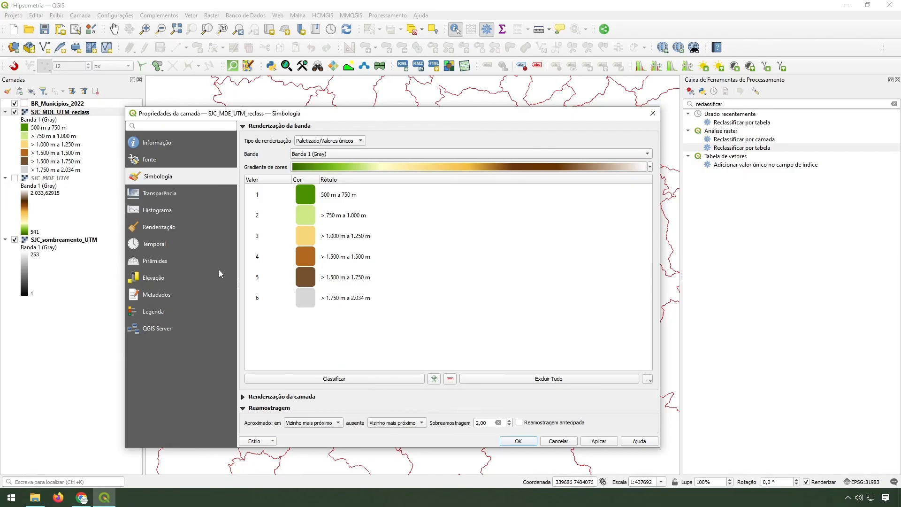
left_click(243, 397)
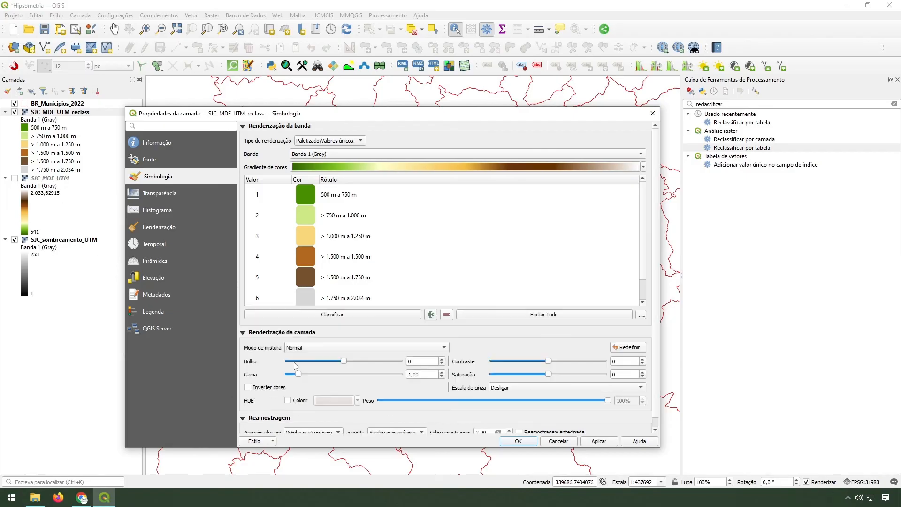
left_click(309, 349)
left_click(314, 409)
left_click(518, 441)
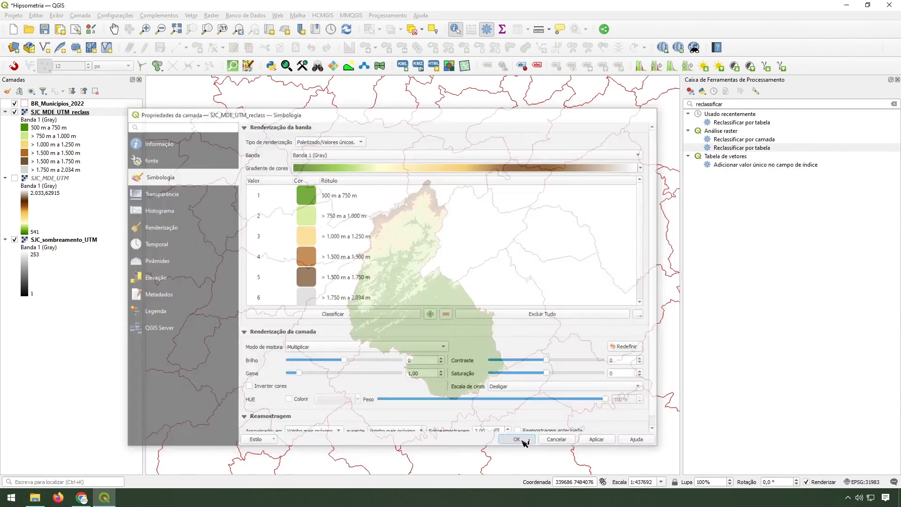
Examine the relief of the blended six-class elevation map up close, ending with the whole municipality framed in view.
scroll(411, 268, "up", 1)
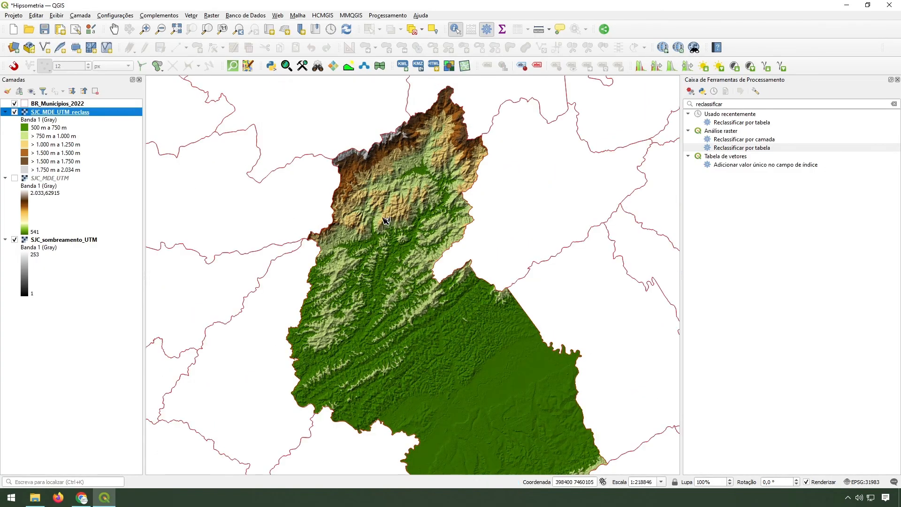
left_click_drag(385, 219, 396, 289)
scroll(399, 248, "up", 1)
scroll(398, 249, "down", 1)
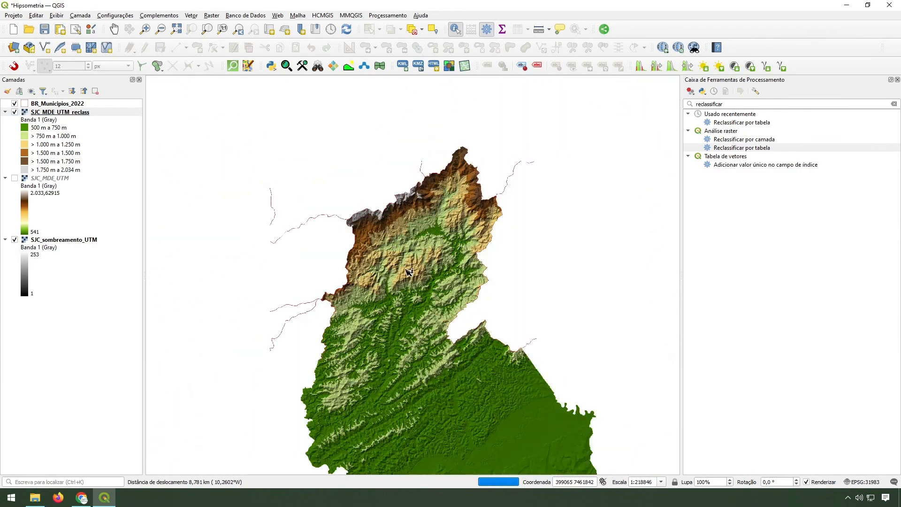
left_click_drag(378, 258, 395, 237)
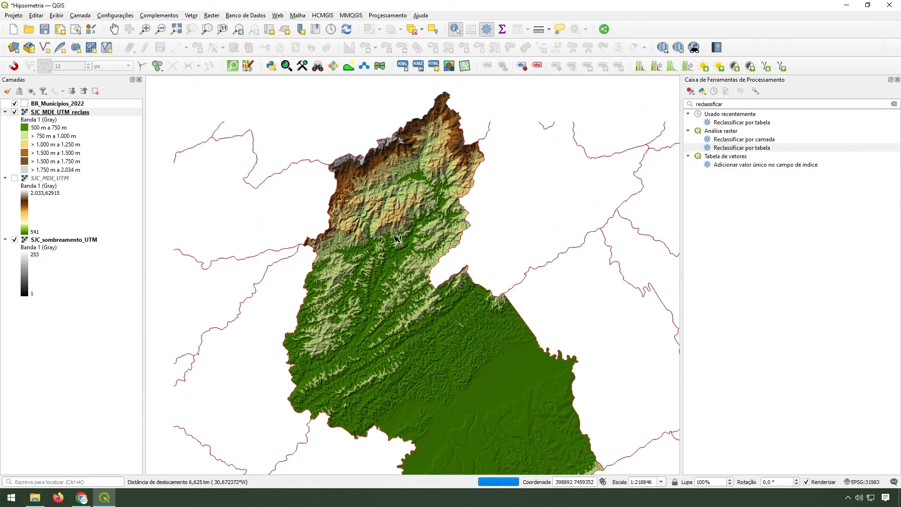
scroll(344, 219, "down", 1)
scroll(366, 203, "up", 1)
left_click_drag(353, 196, 373, 246)
scroll(366, 201, "up", 1)
scroll(334, 176, "down", 1)
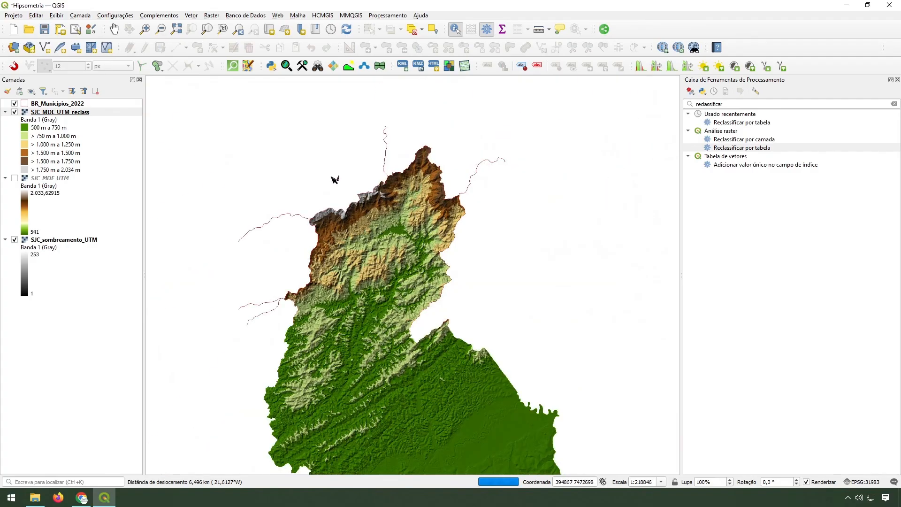
left_click_drag(395, 310, 392, 269)
scroll(367, 234, "down", 1)
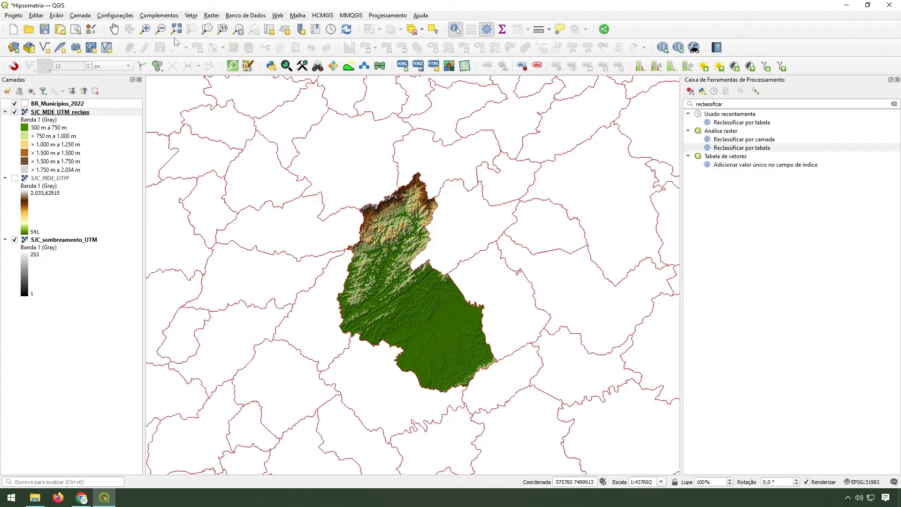
left_click(145, 29)
left_click_drag(326, 155, 578, 425)
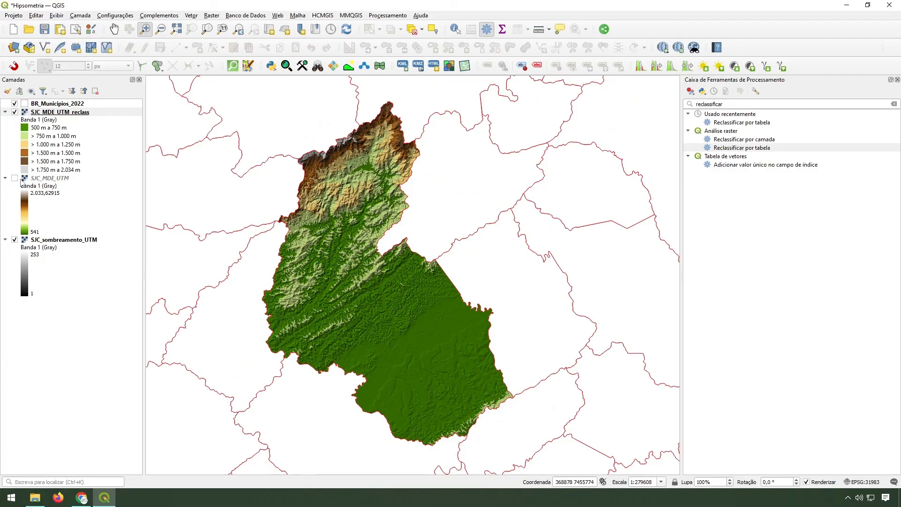
Show the SJC_MDE_UTM layer and hide SJC_MDE_UTM_reclass.
left_click(15, 178)
left_click(13, 114)
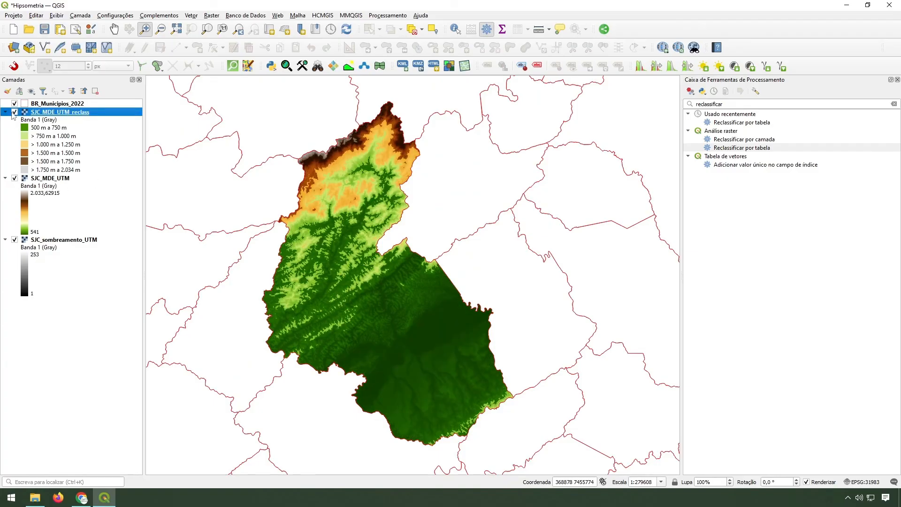
left_click(14, 113)
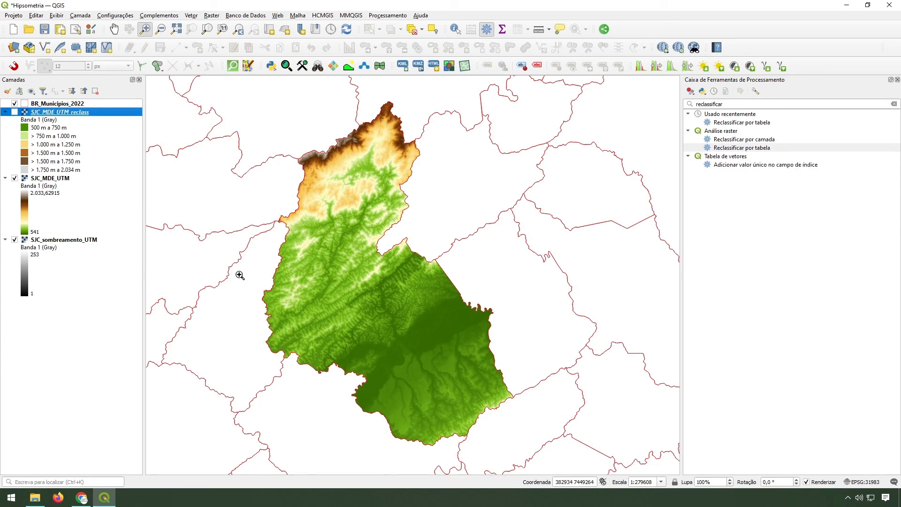
Set the blending mode (Modo de mistura) of SJC_MDE_UTM to Multiplicar and confirm its layer properties.
double_click(54, 178)
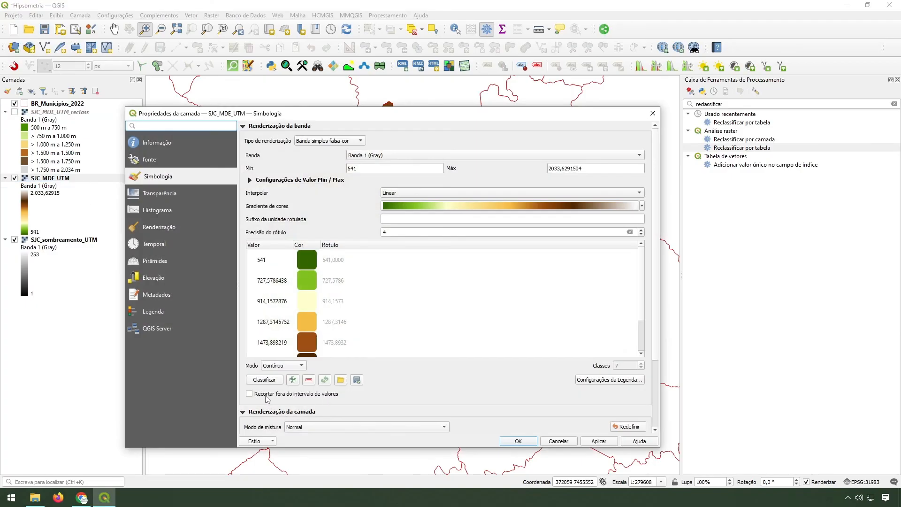
scroll(267, 399, "down", 1)
left_click(298, 399)
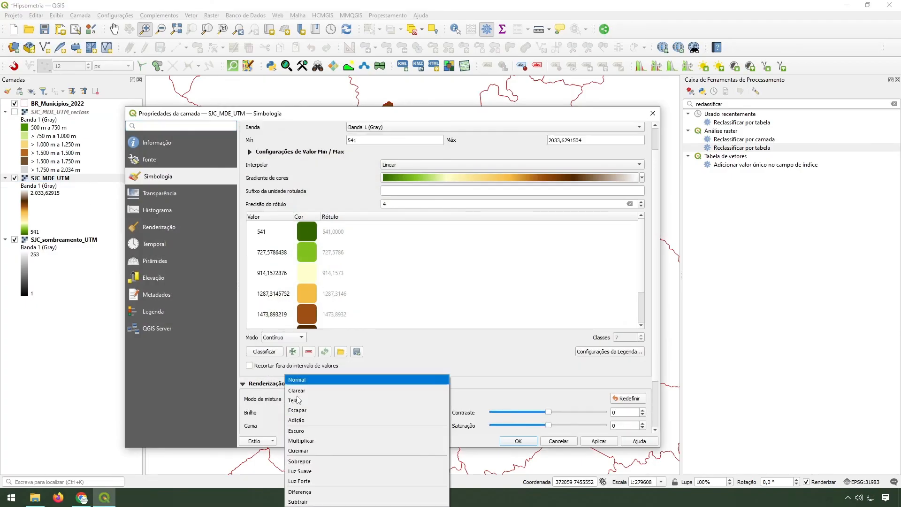
left_click(313, 441)
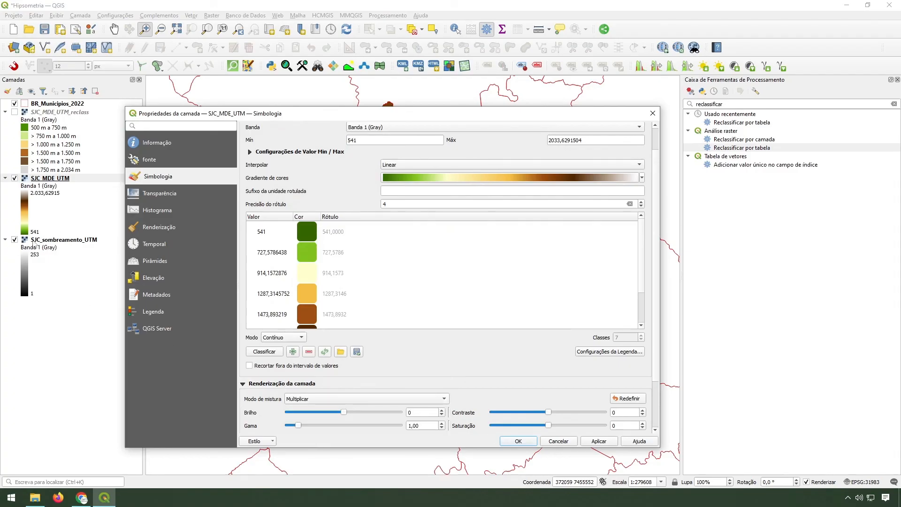
left_click(518, 441)
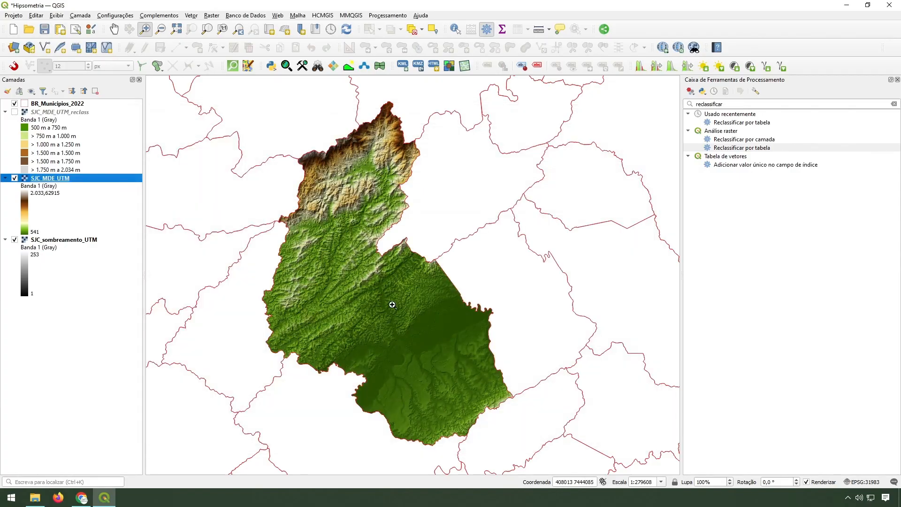
Compare the continuous elevation map with and without SJC_sombreamento_UTM, leaving the hillshade visible and the municipality framed in view.
left_click(15, 239)
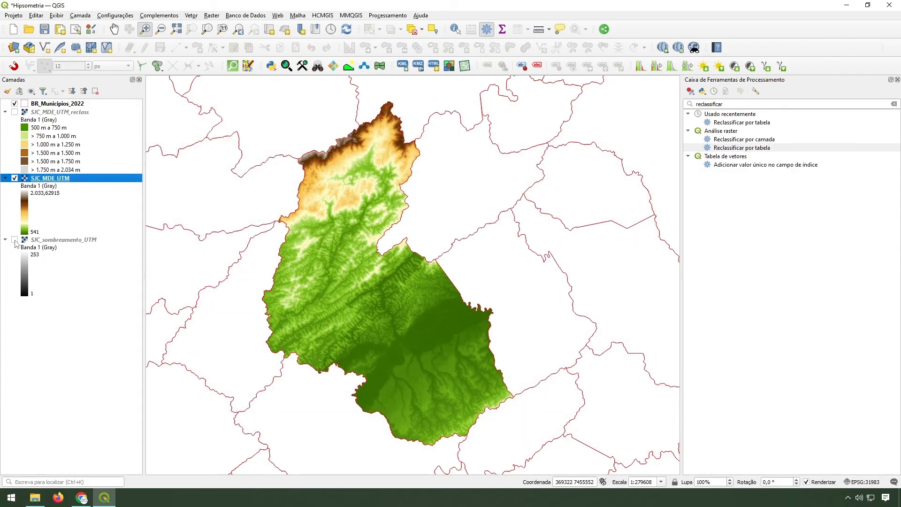
left_click(15, 240)
left_click(15, 240)
left_click(15, 240)
left_click(15, 240)
left_click(15, 239)
left_click(15, 240)
left_click(15, 239)
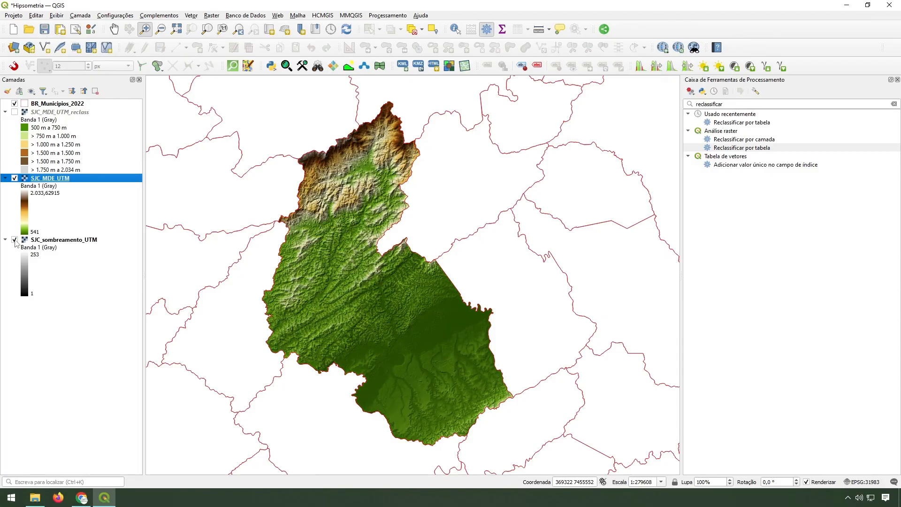
left_click(15, 239)
left_click(15, 240)
left_click(14, 240)
left_click(14, 240)
left_click_drag(241, 86, 542, 420)
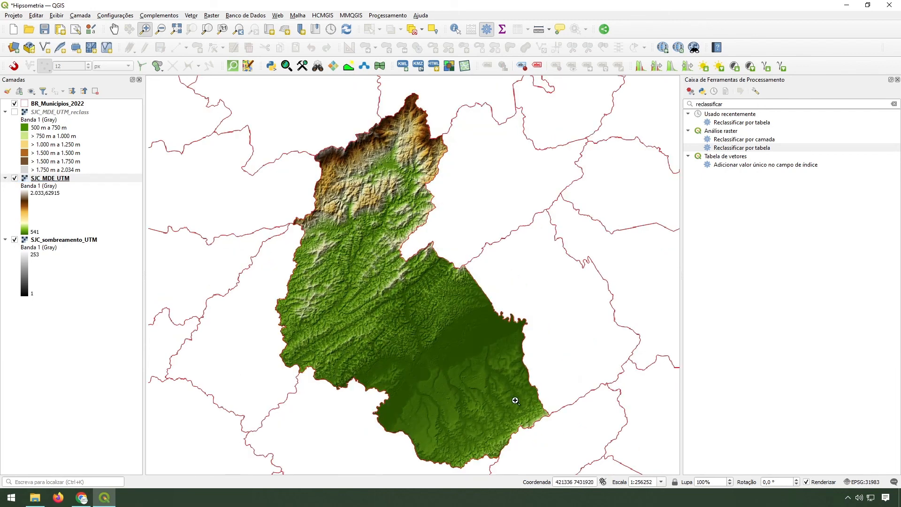